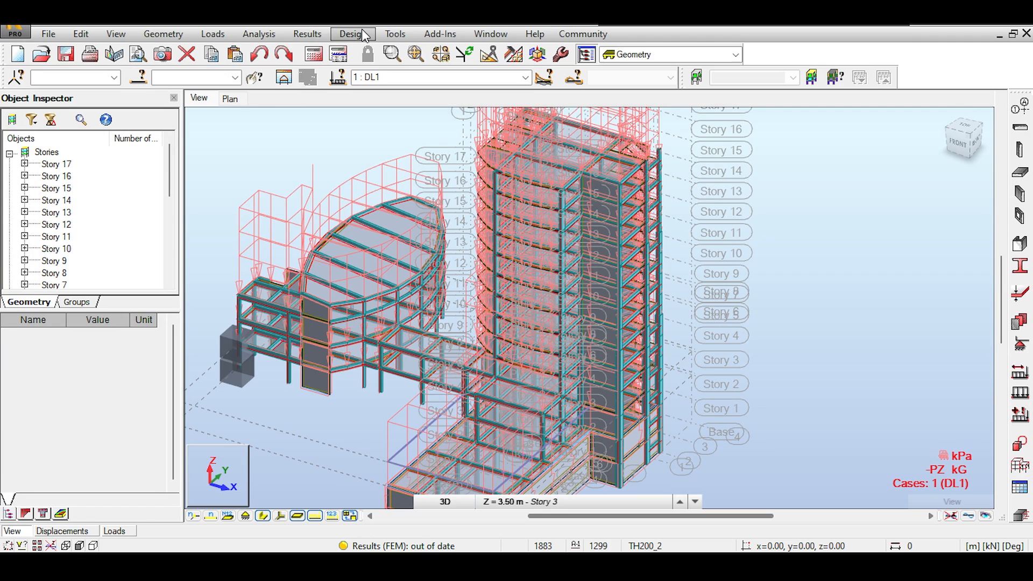
Generate wind loads for the tower from Loads > Wind loads simulation
click(213, 34)
mouse_move(242, 261)
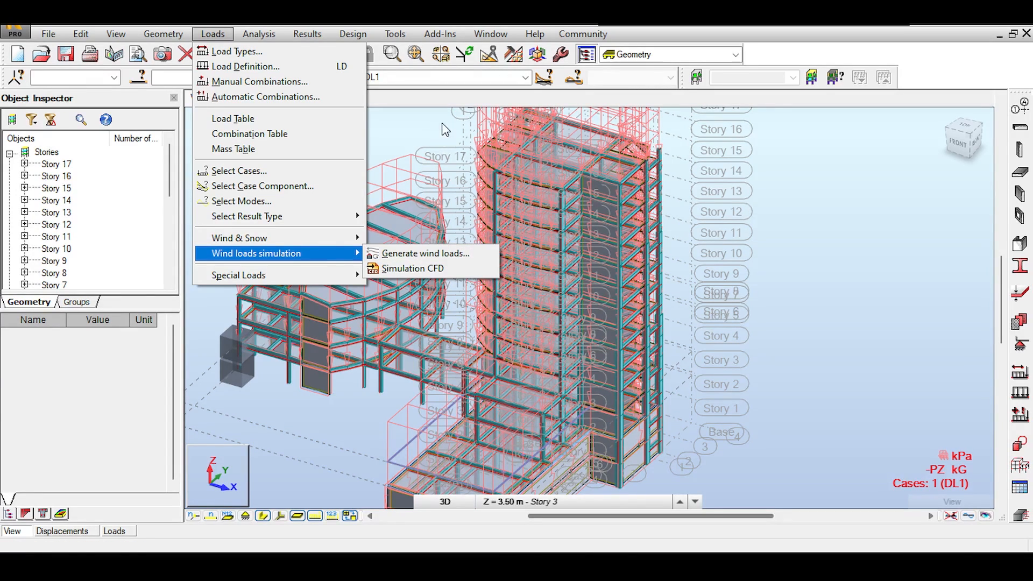
click(424, 260)
Orbit the model to view it from the left and check the story list, keeping Story 3
drag(320, 168, 681, 483)
click(646, 501)
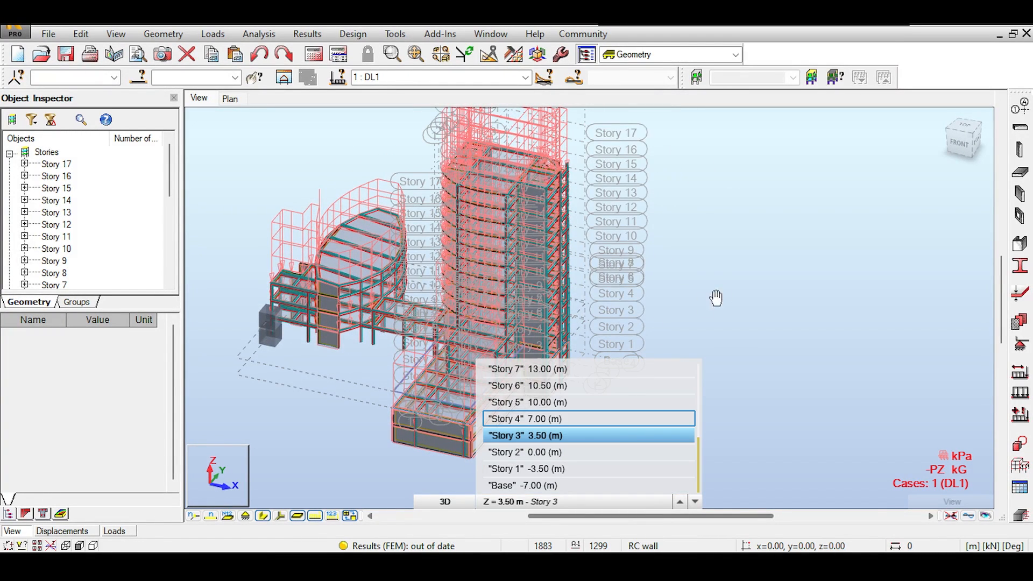
click(554, 434)
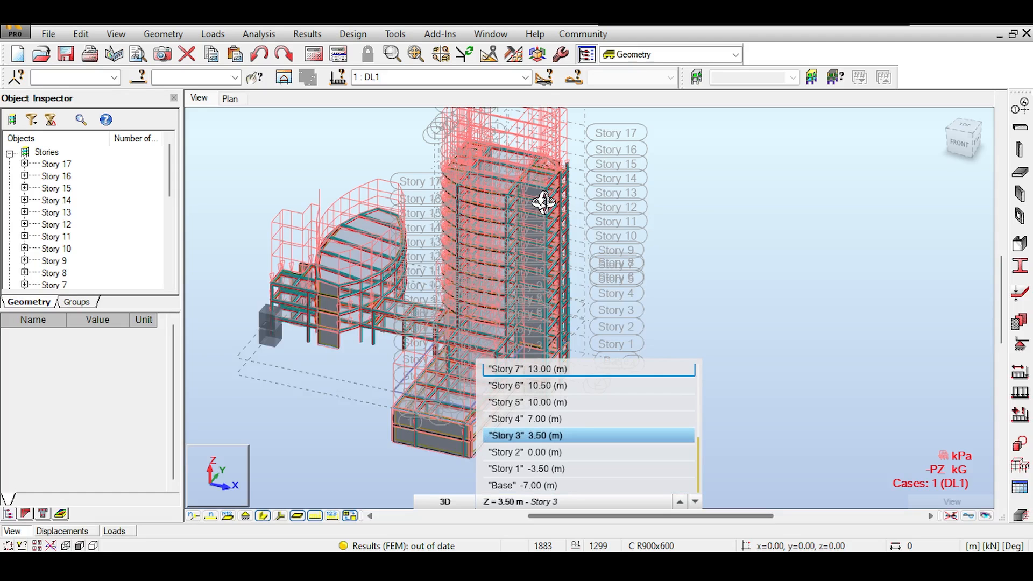
Back in Robot, reposition the 17-story tower model in the view
drag(544, 198, 551, 241)
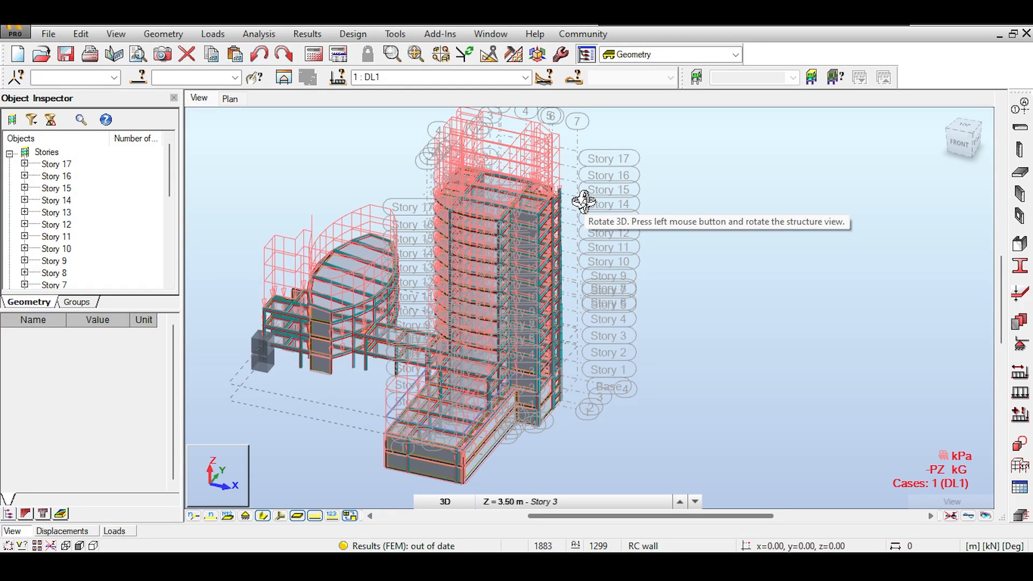
right_click(210, 208)
click(215, 194)
drag(223, 178, 286, 152)
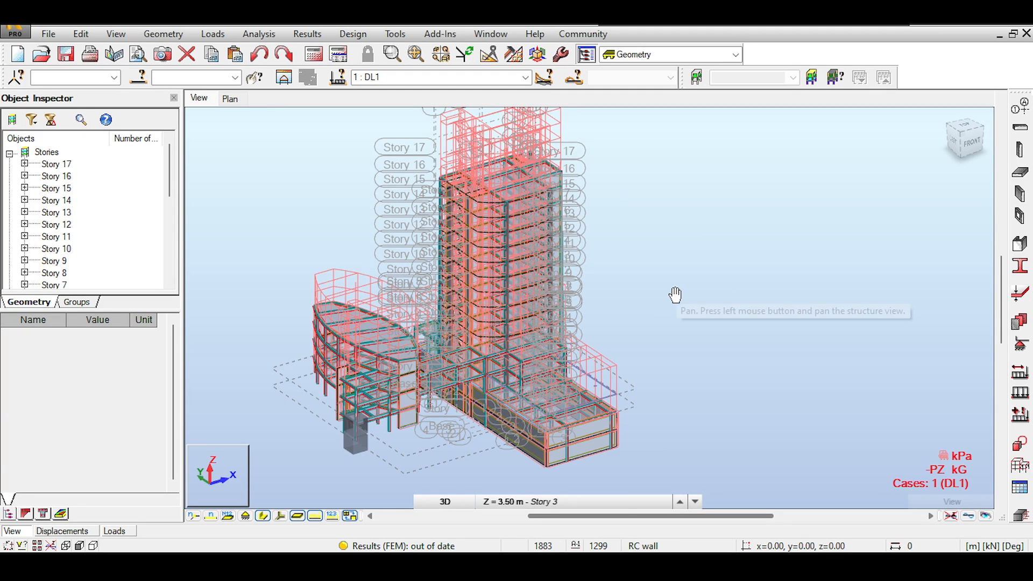
drag(340, 208, 530, 178)
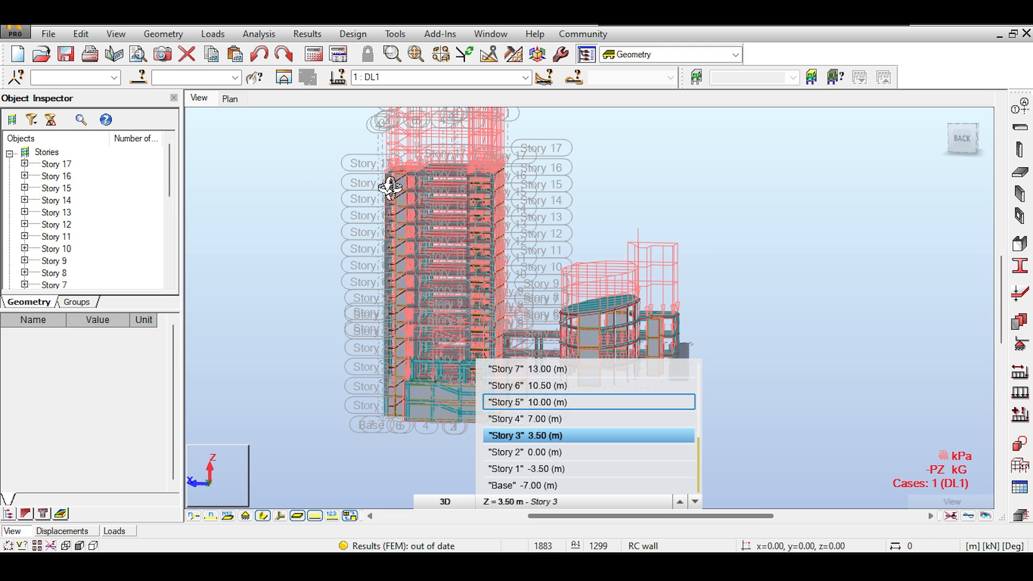
click(498, 434)
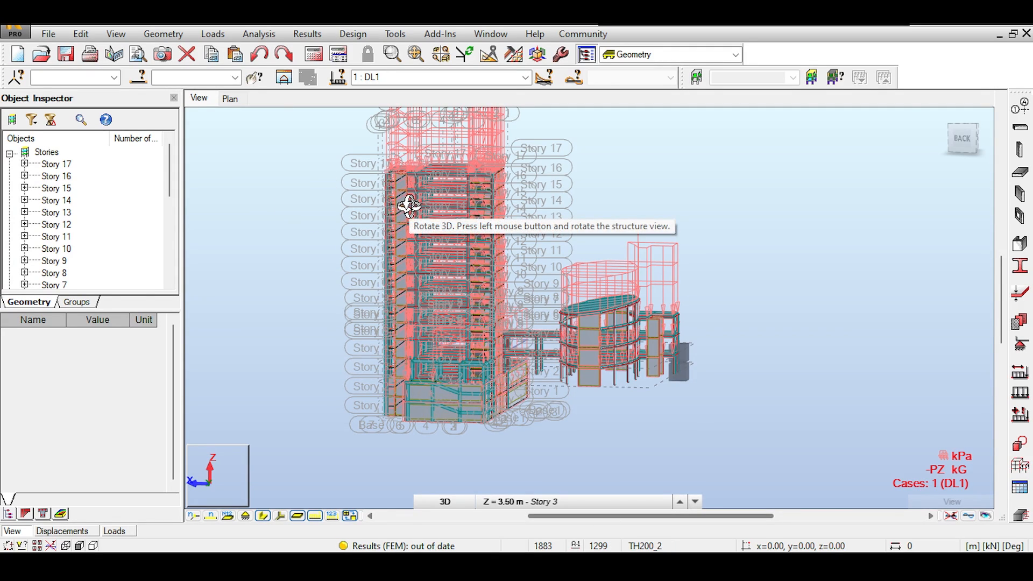
drag(284, 150, 492, 175)
scroll(484, 188, up, 3)
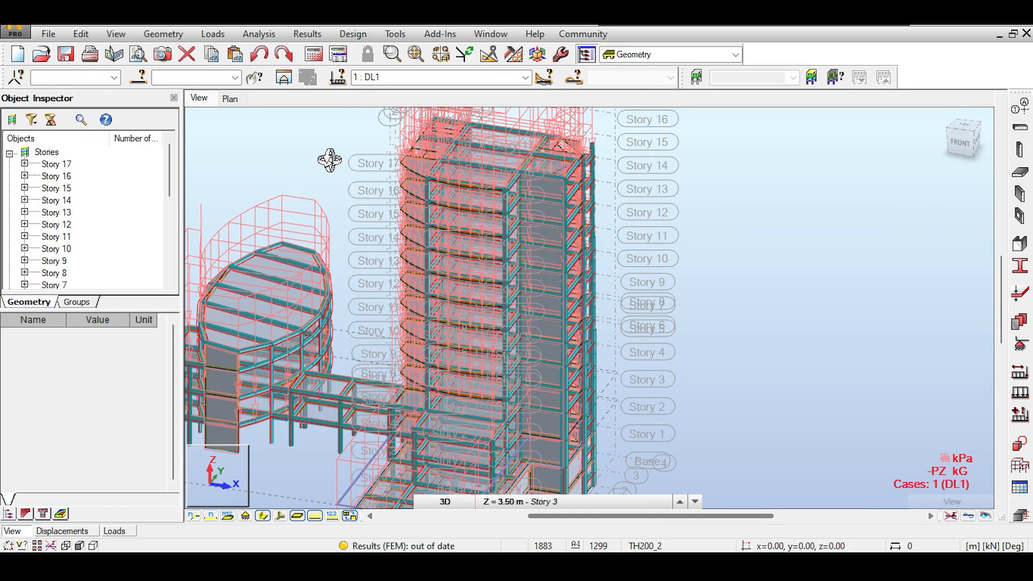
Orbit, pan and zoom around the tower, then check the story list, leaving Story 3
mouse_move(330, 159)
mouse_down()
mouse_move(358, 162)
mouse_move(421, 199)
mouse_move(466, 196)
mouse_move(479, 136)
mouse_move(350, 173)
mouse_move(302, 226)
mouse_move(315, 151)
mouse_up()
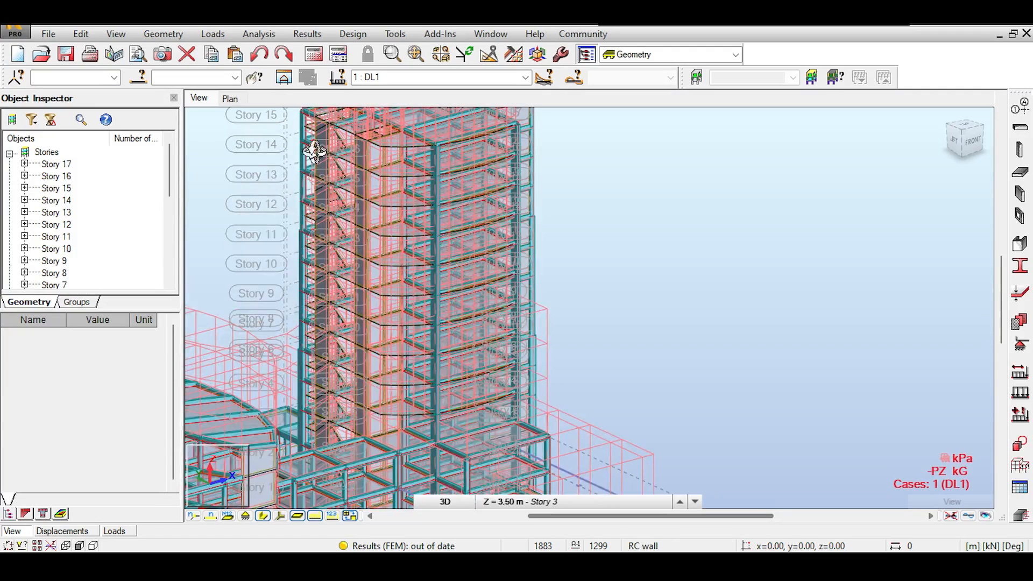
middle_drag(323, 172, 400, 167)
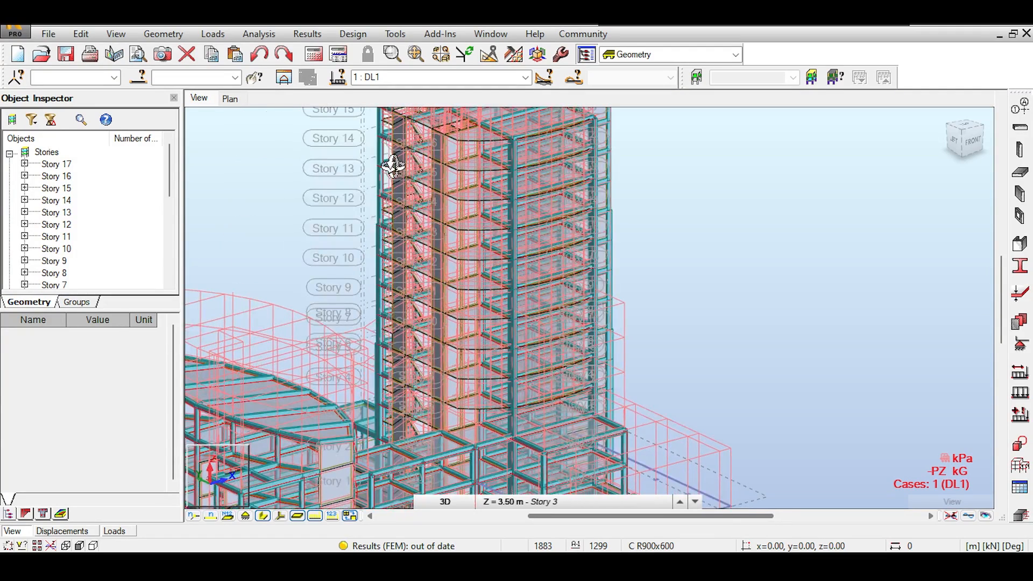
scroll(385, 167, up, 3)
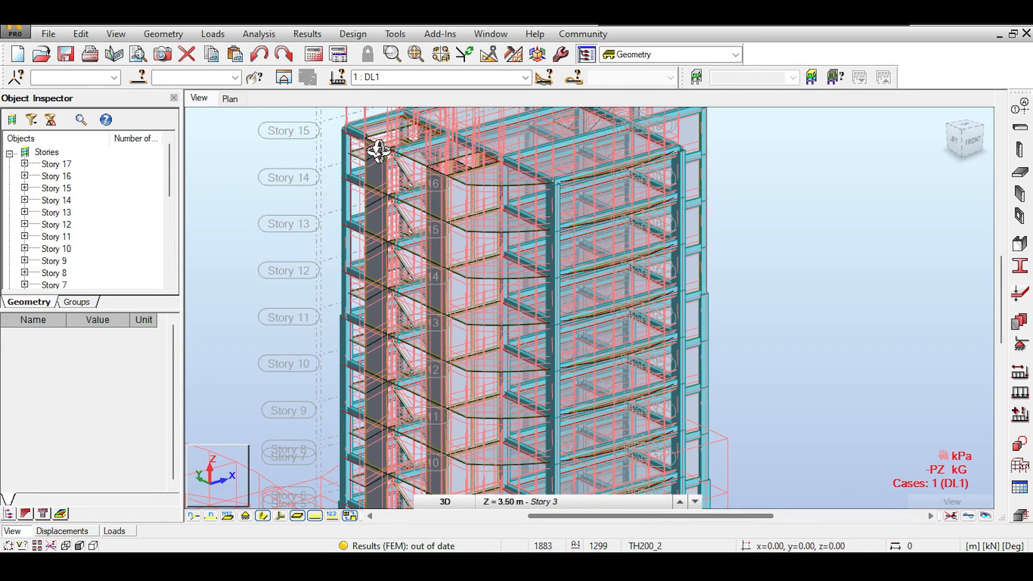
scroll(469, 159, down, 2)
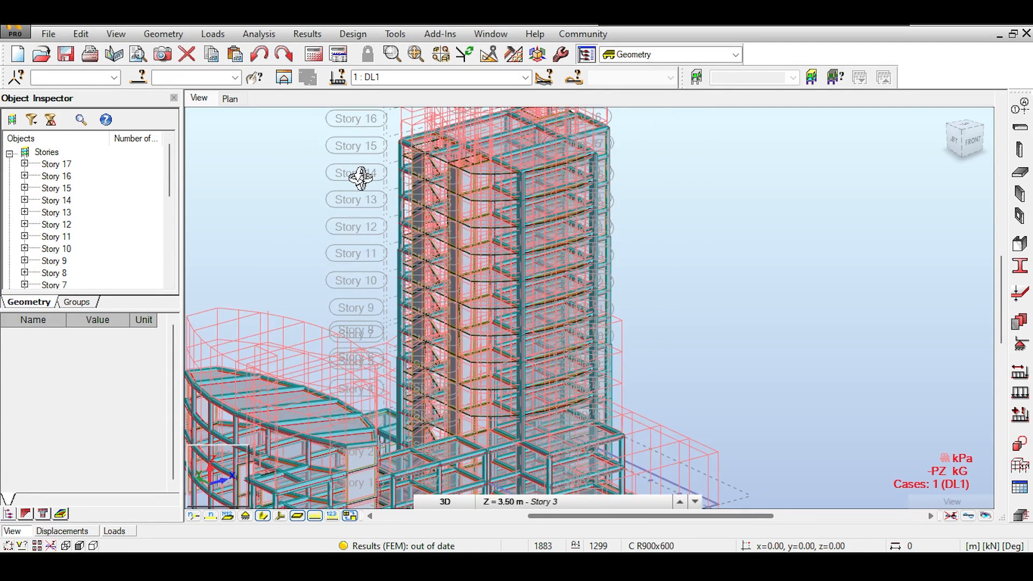
scroll(360, 173, down, 1)
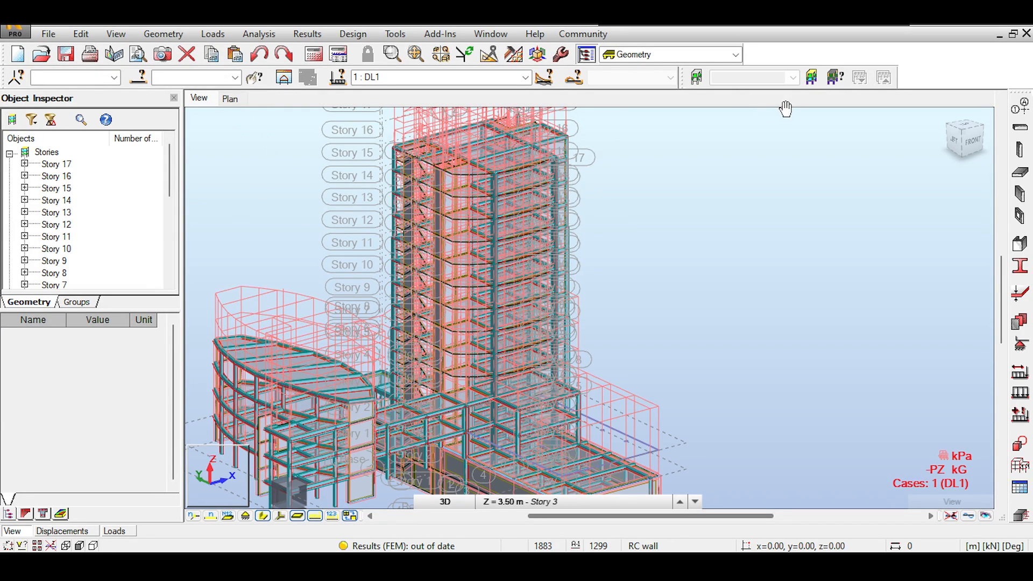
click(619, 501)
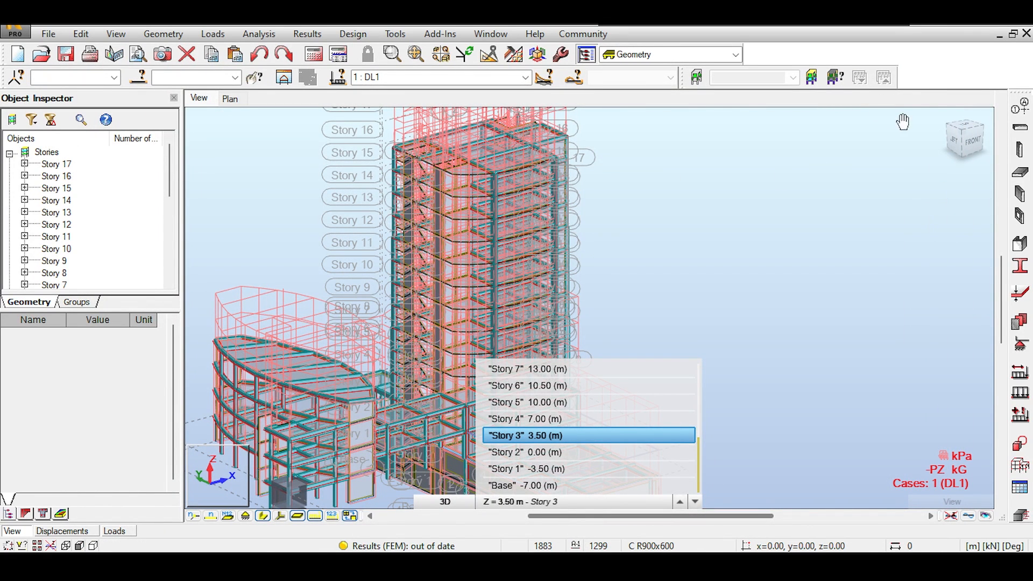
click(849, 162)
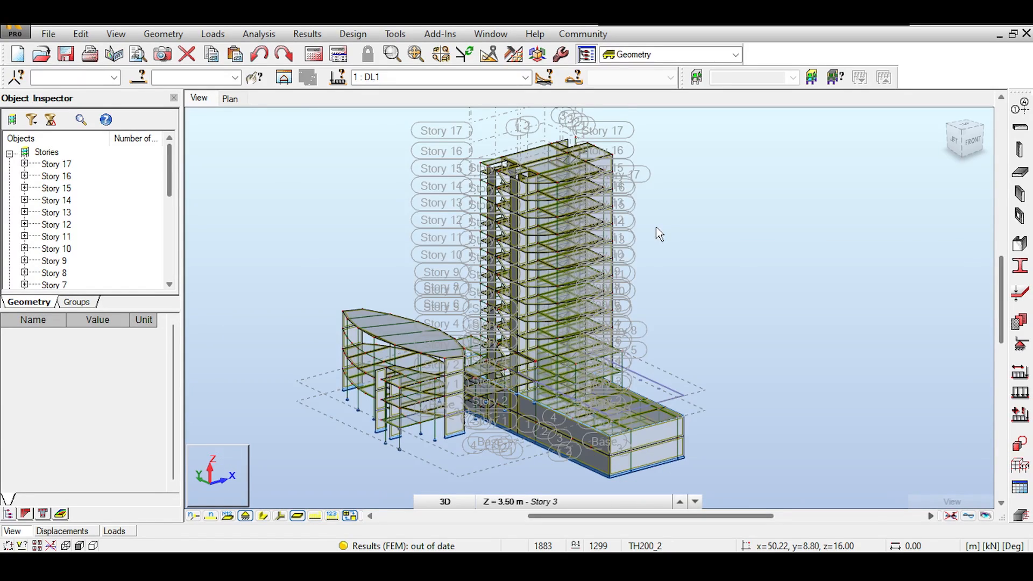
Go from Front to Top view and window-select the tower's floors and walls
middle_drag(649, 216, 622, 209)
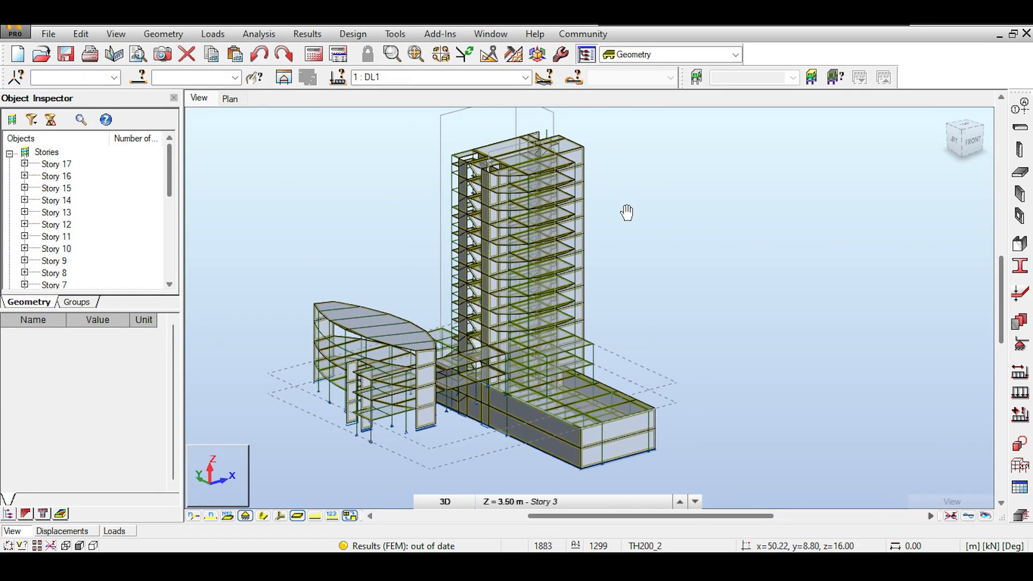
click(971, 142)
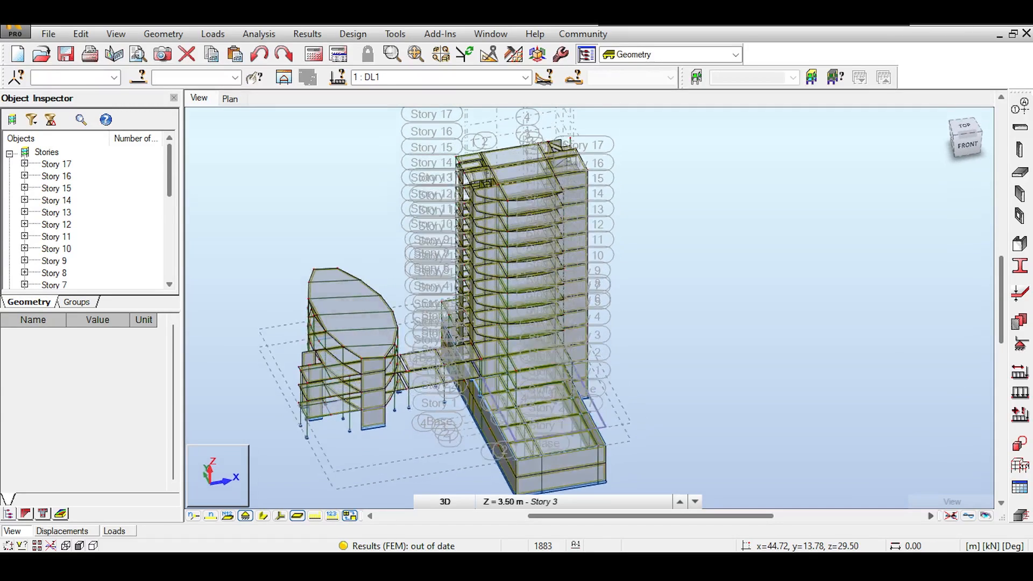
drag(969, 156, 964, 183)
middle_drag(660, 184, 655, 168)
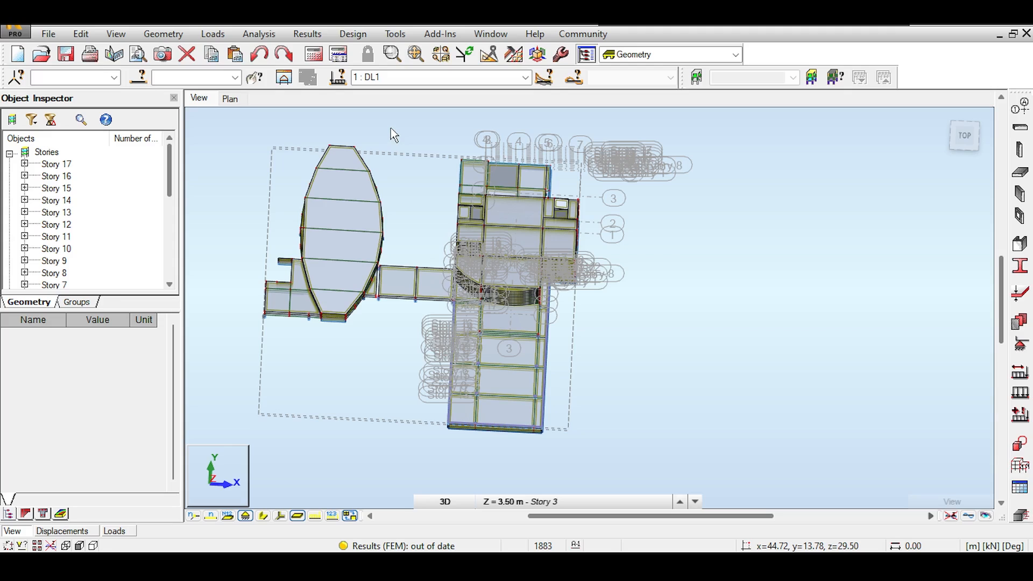
click(967, 135)
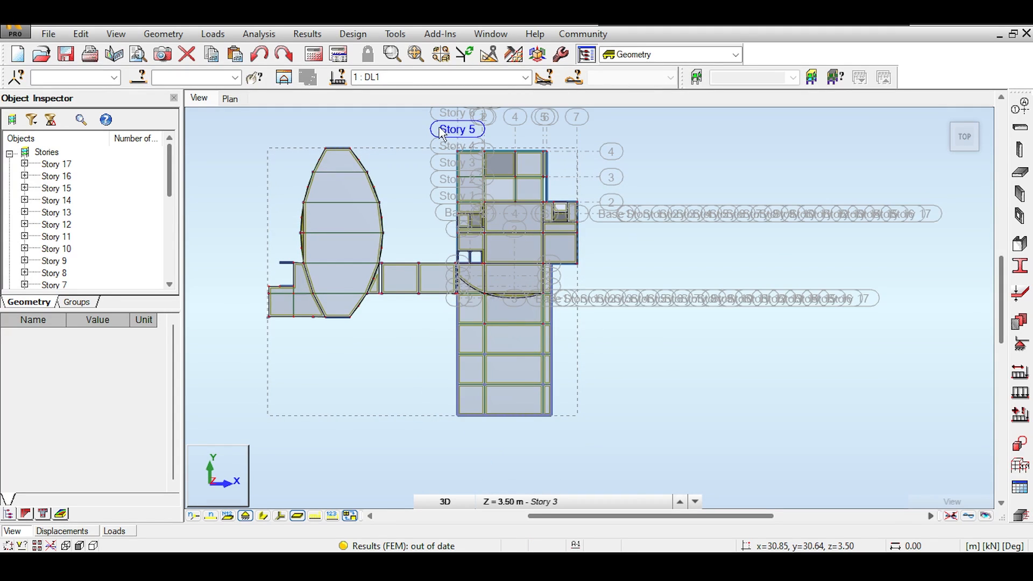
drag(431, 126, 619, 428)
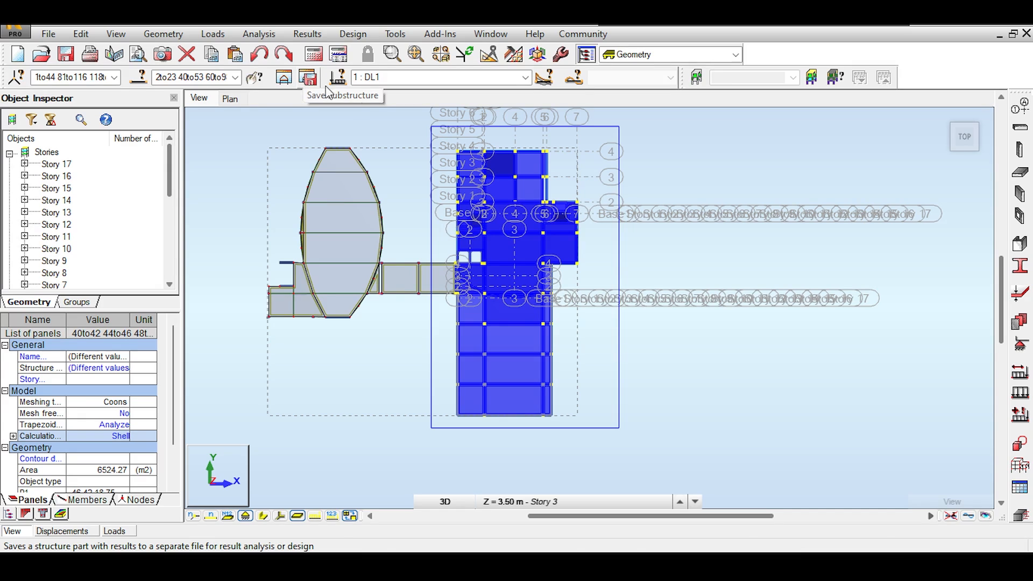
Open the selected tower in Edit in New Window, orbit it, and cancel the selection
click(290, 80)
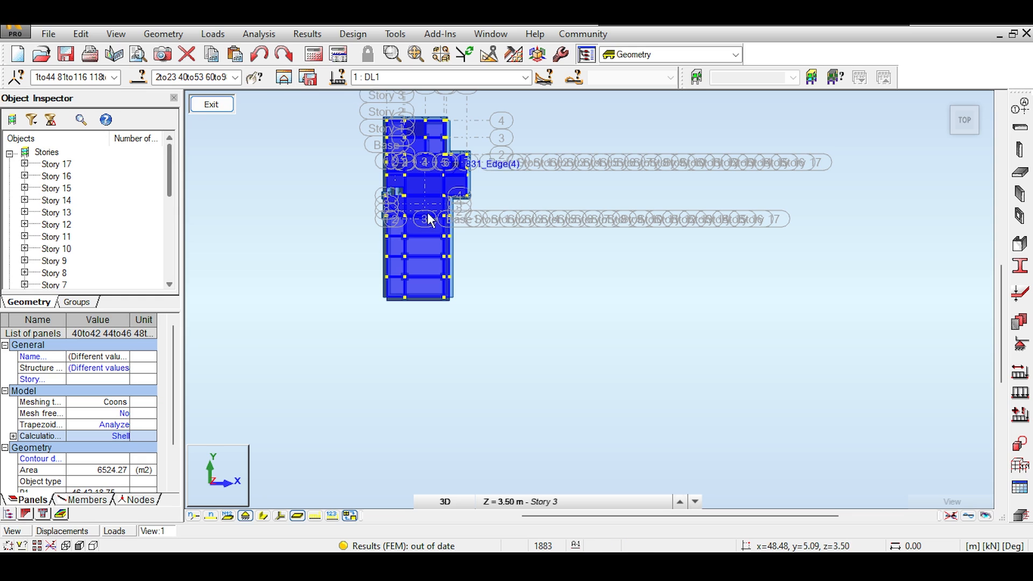
drag(943, 101, 805, 113)
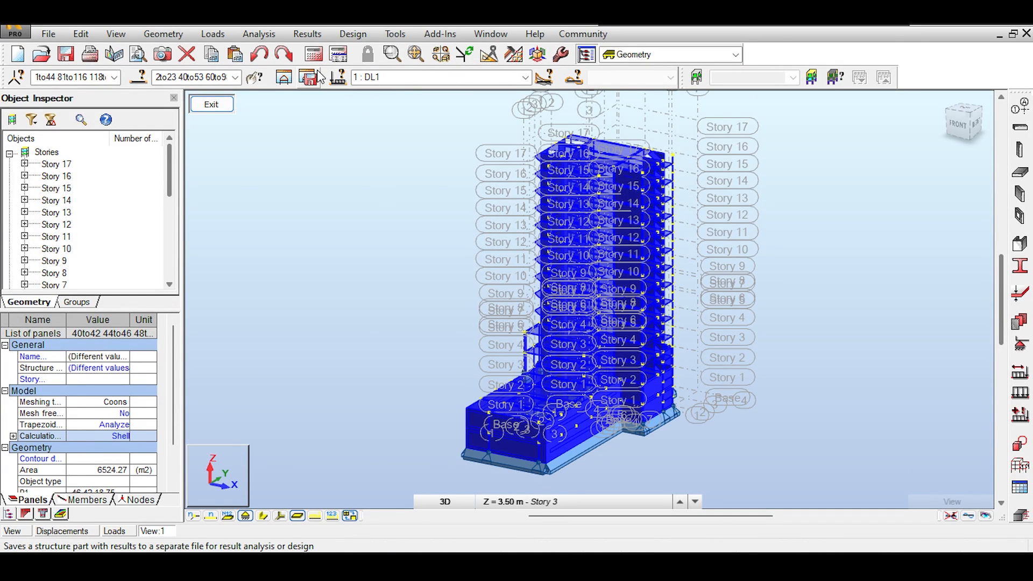
drag(392, 252, 474, 247)
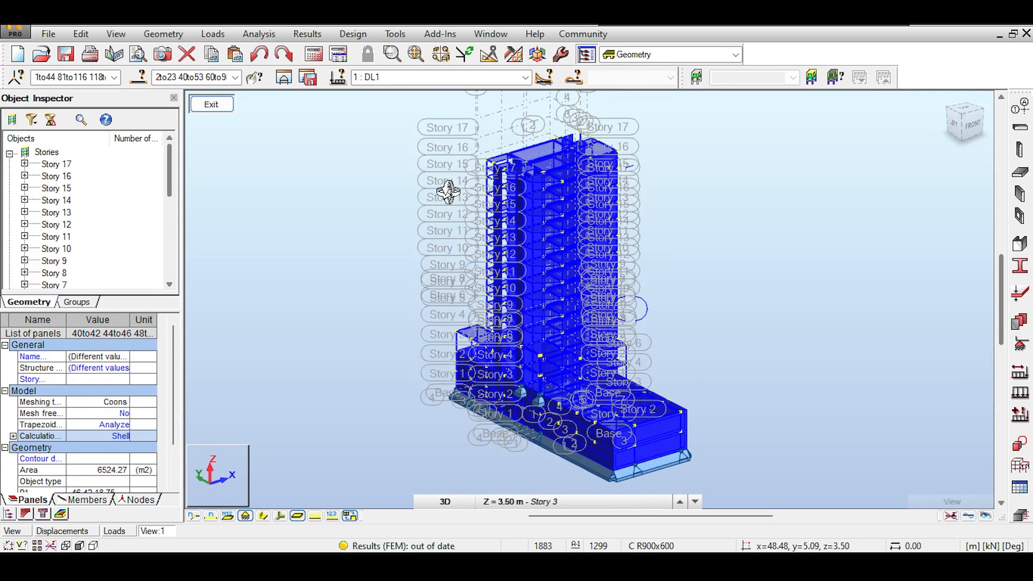
right_click(432, 196)
click(431, 204)
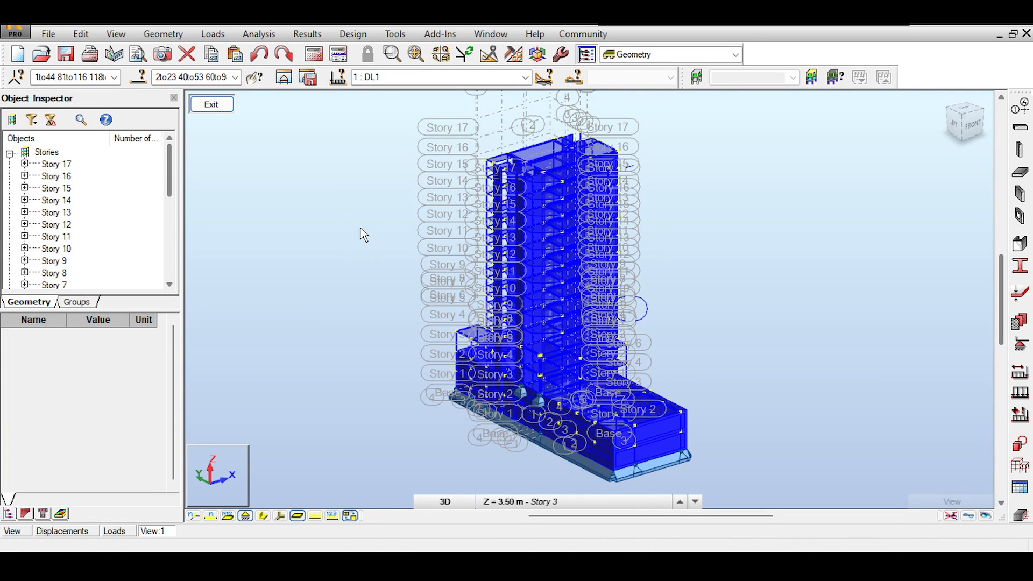
Zoom and pan along the tower's lower stories toward its base
scroll(527, 329, up, 4)
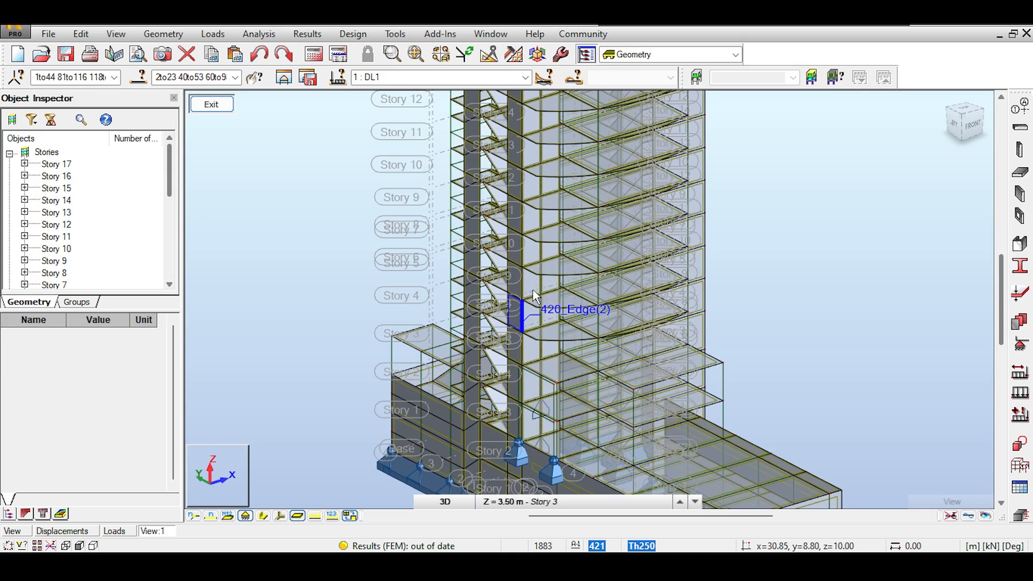
middle_drag(539, 259, 582, 241)
middle_drag(793, 227, 733, 215)
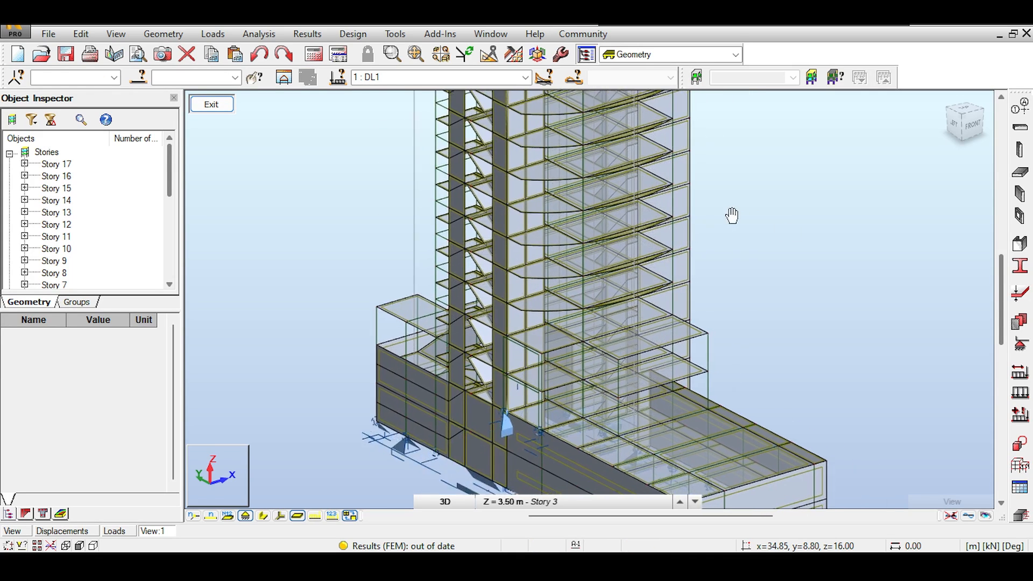
middle_drag(496, 177, 438, 128)
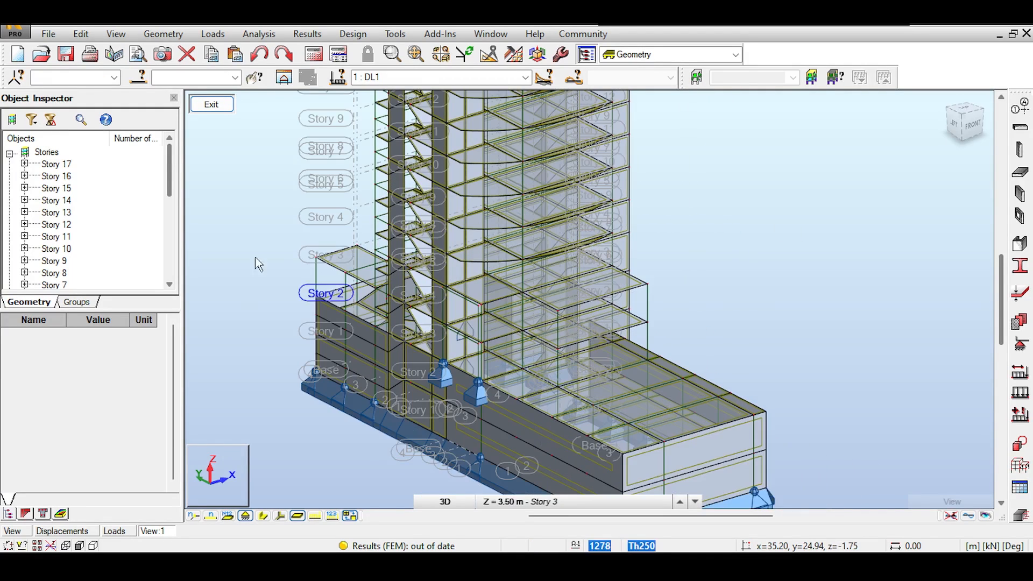
scroll(315, 259, down, 1)
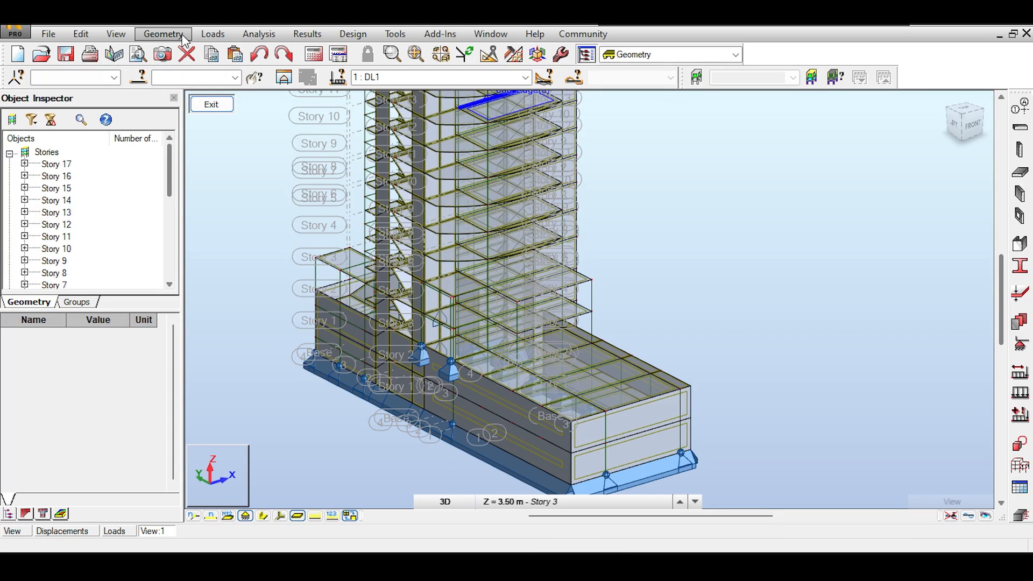
Create a cladding panel over the first open wall bay with a four-point contour
click(163, 34)
click(191, 261)
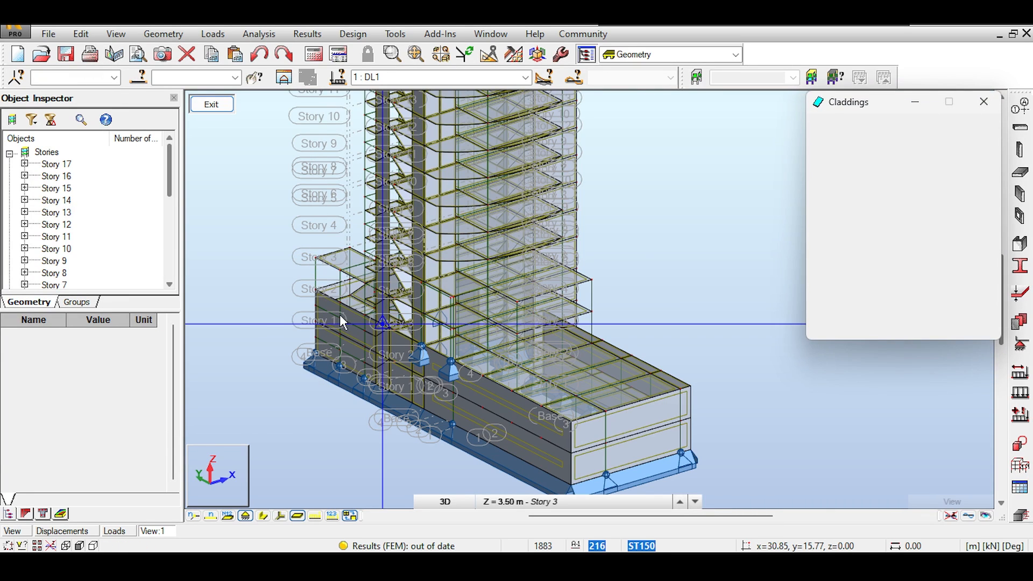
scroll(323, 307, up, 4)
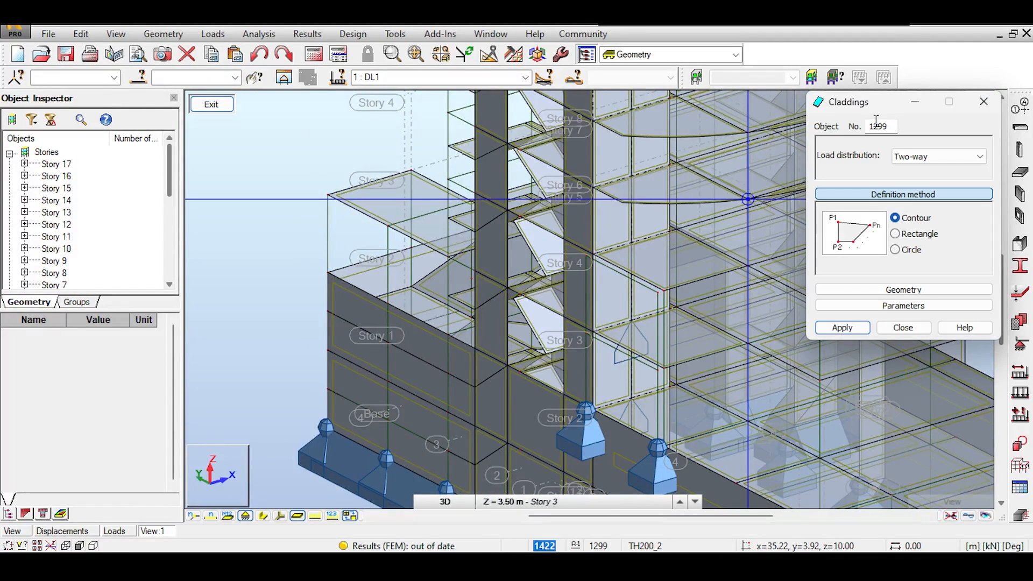
click(389, 303)
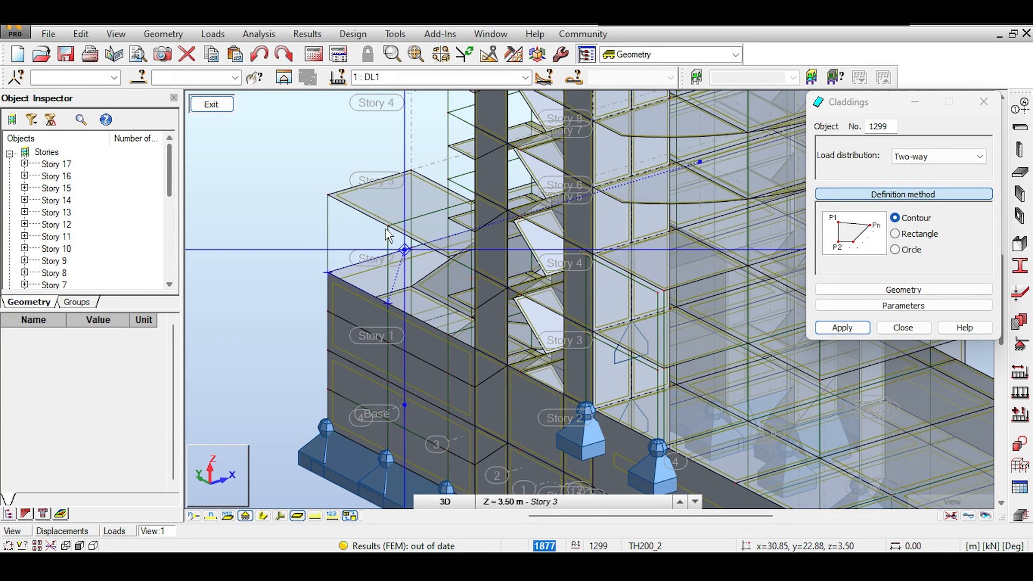
click(388, 226)
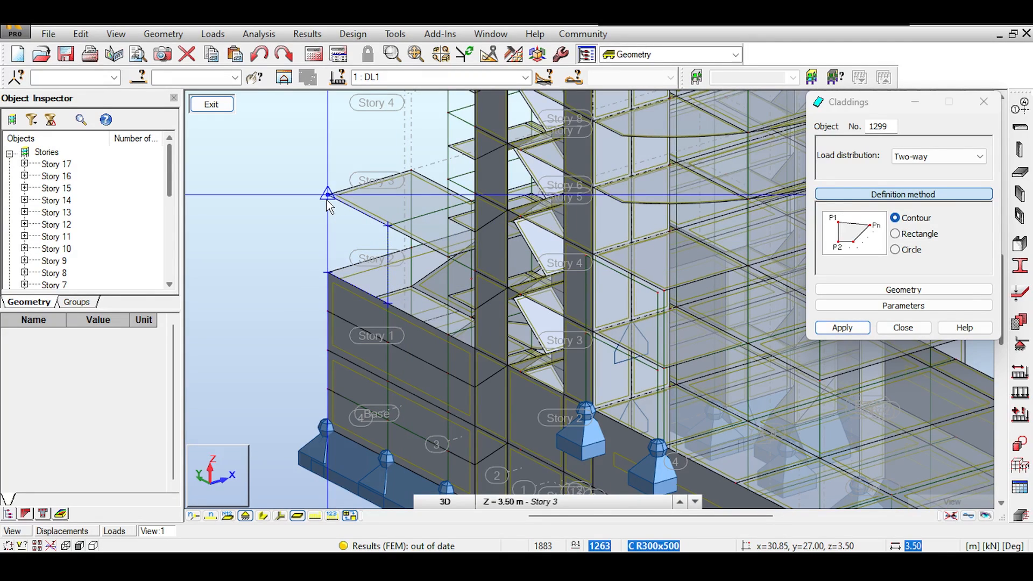
click(328, 195)
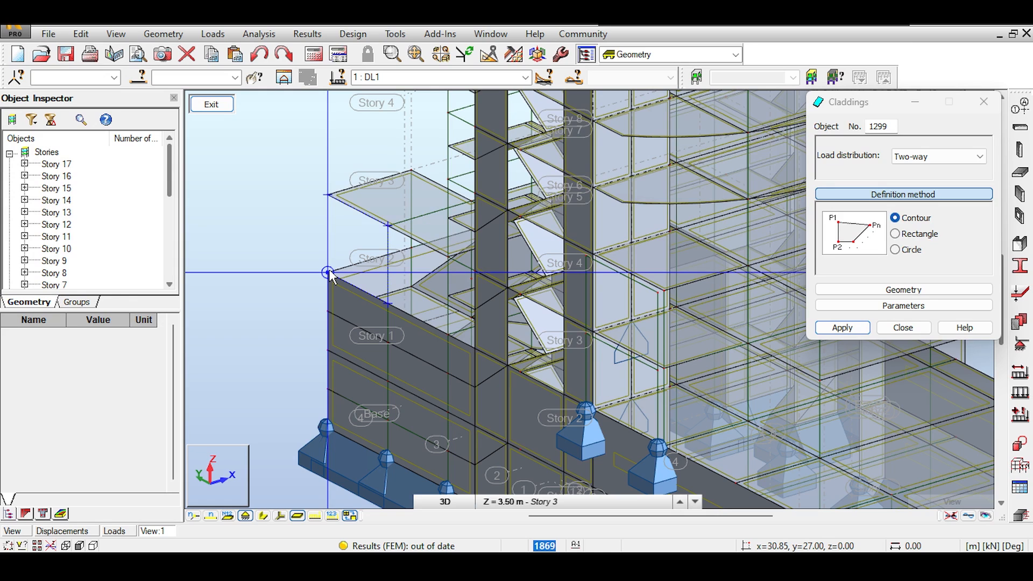
click(327, 273)
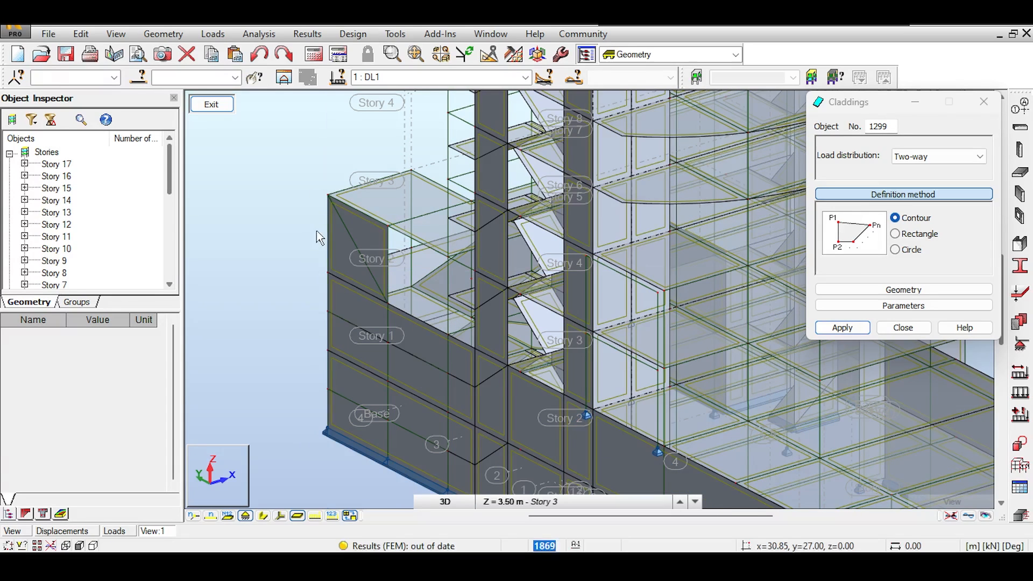
click(209, 104)
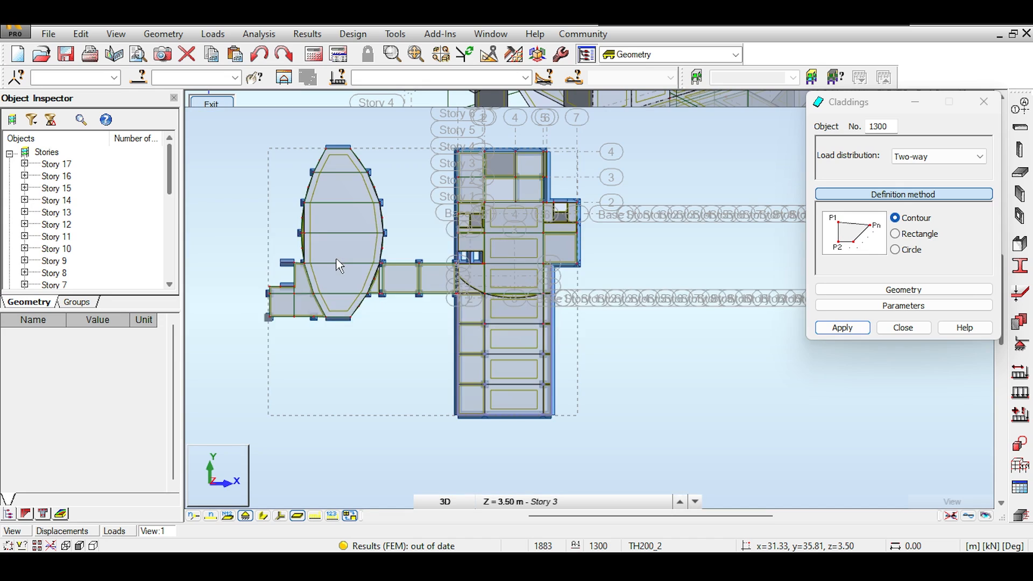
Close the Cladding settings and isolate the rectangular wing, selected in top plan view
drag(869, 107, 903, 285)
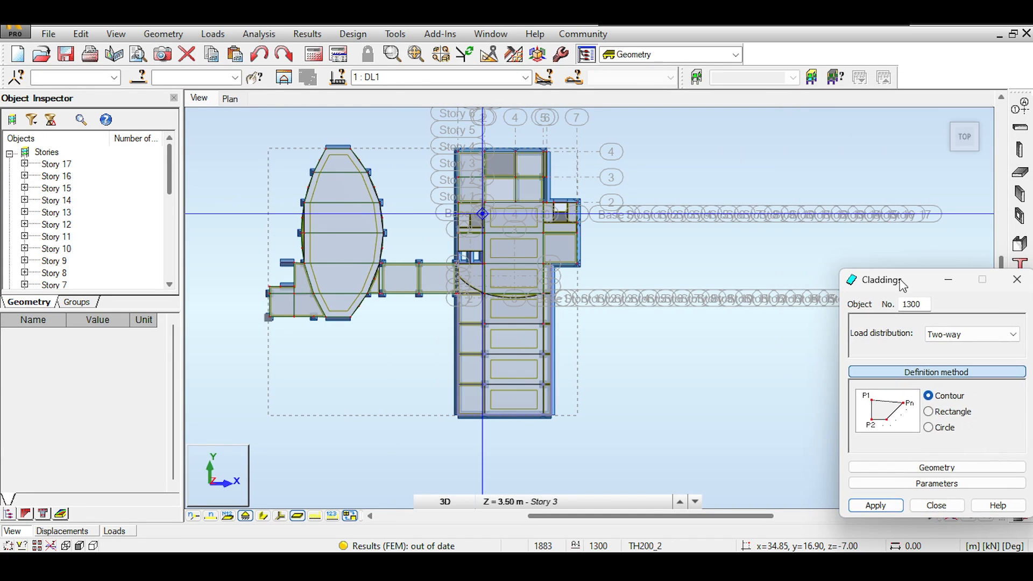
click(957, 141)
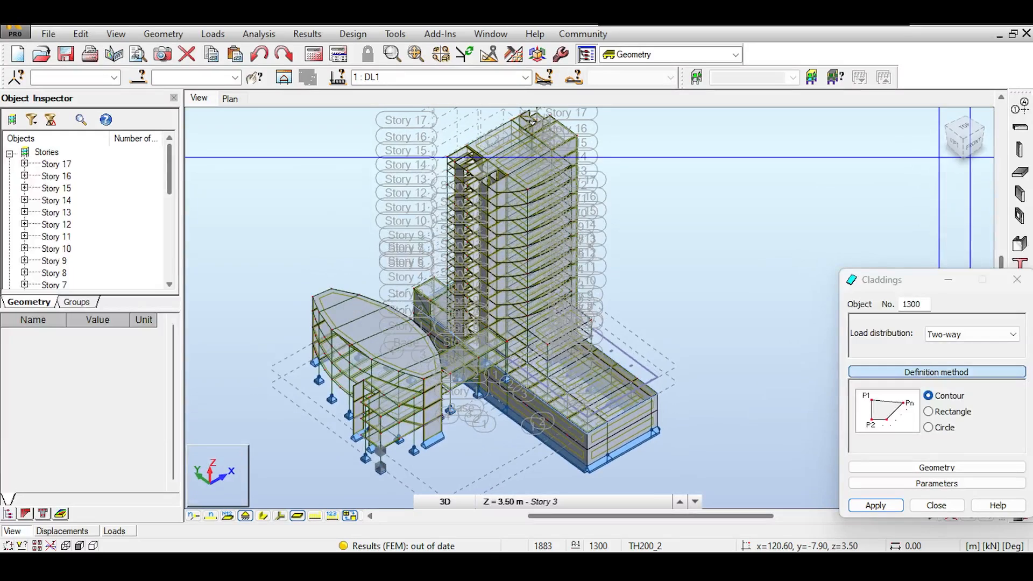
middle_drag(419, 316, 397, 300)
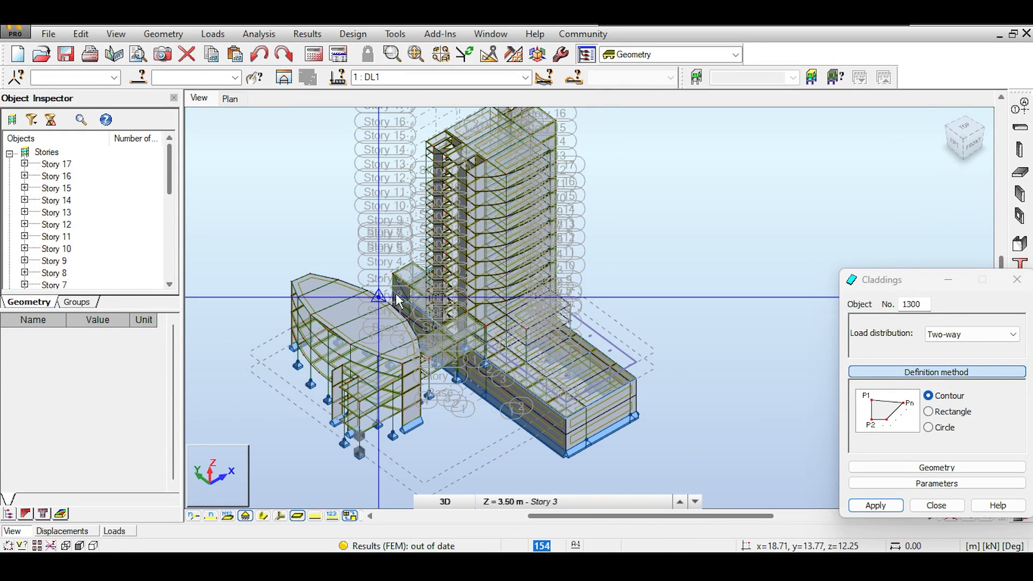
click(1010, 279)
click(969, 140)
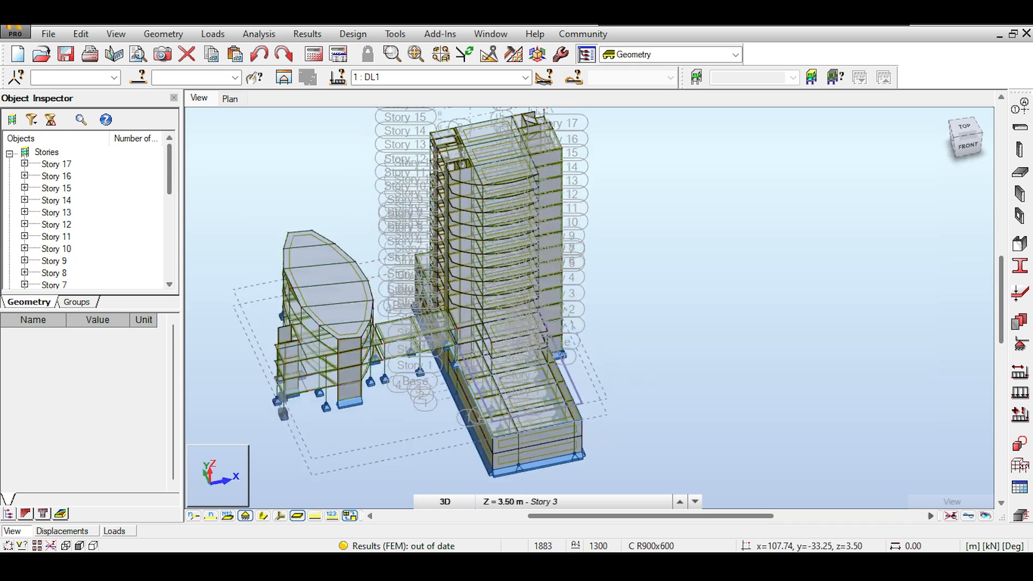
click(964, 128)
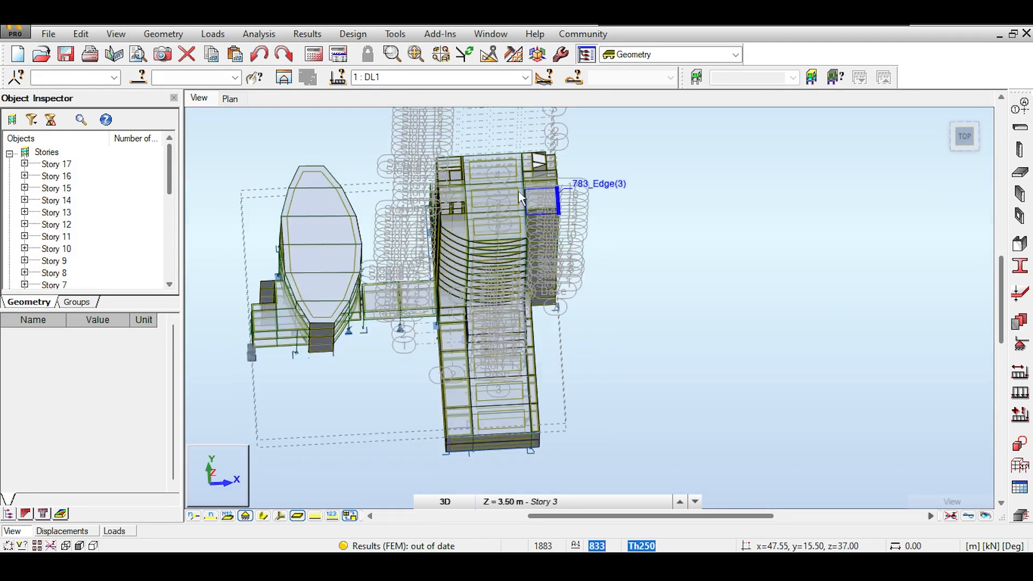
drag(424, 114, 652, 433)
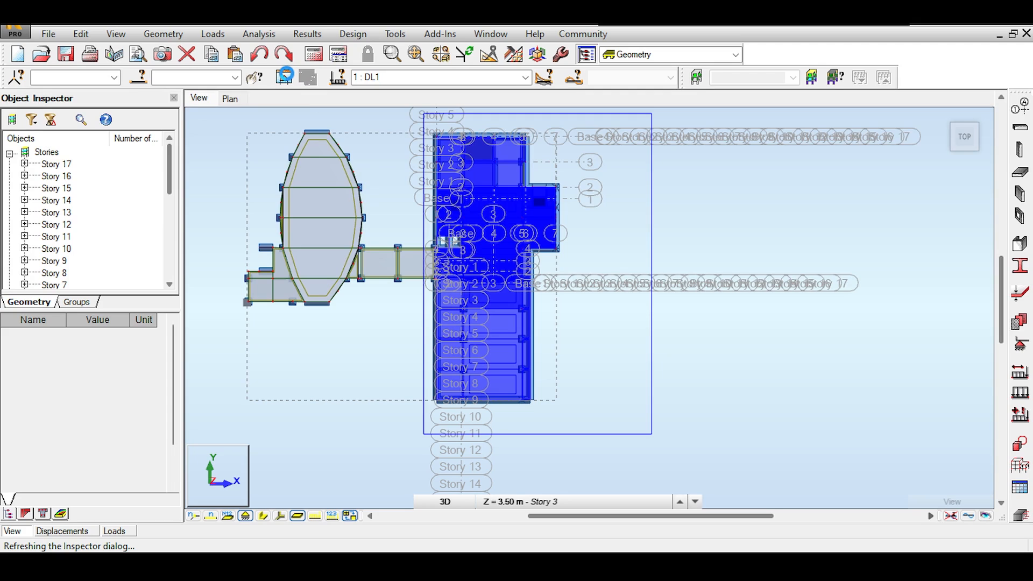
click(286, 78)
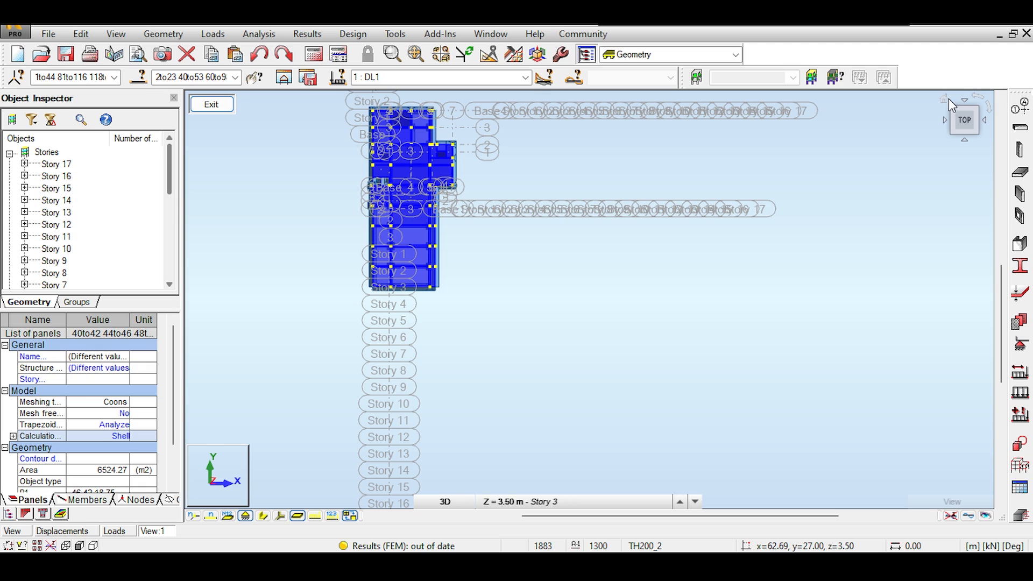
Orbit the isolated wing to a left-front isometric angle and zoom in
click(947, 100)
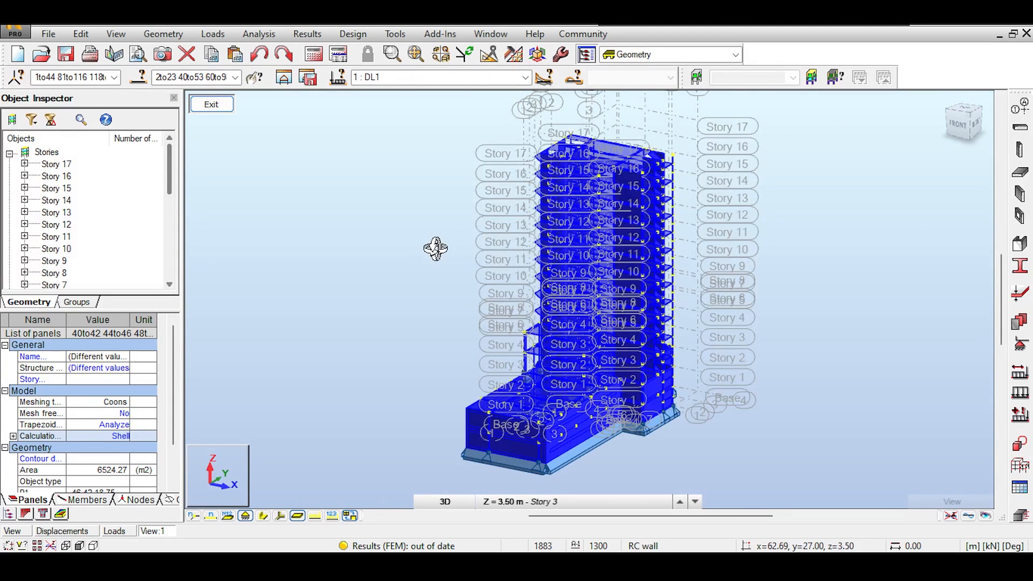
drag(325, 233, 390, 212)
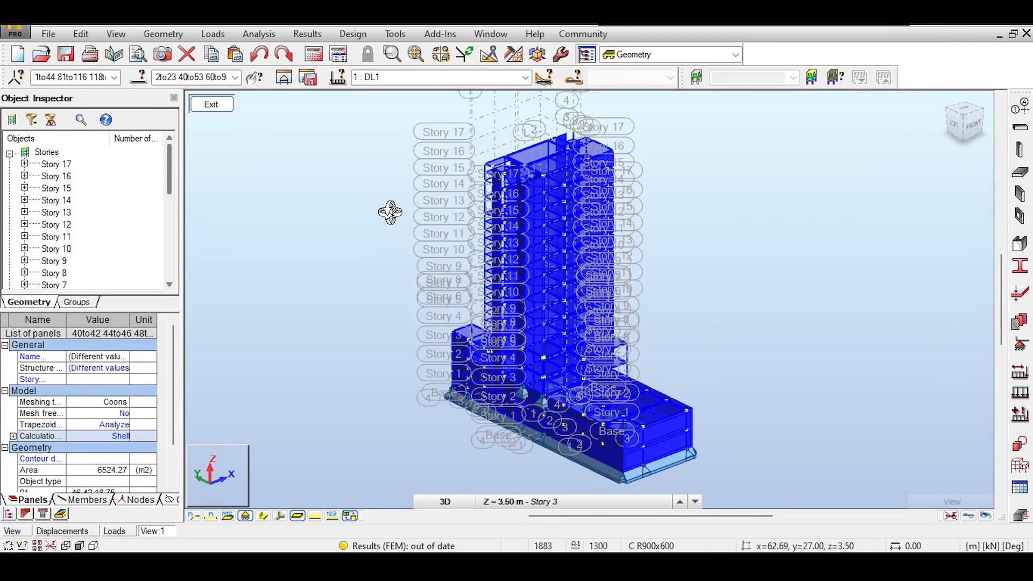
right_click(373, 212)
click(376, 215)
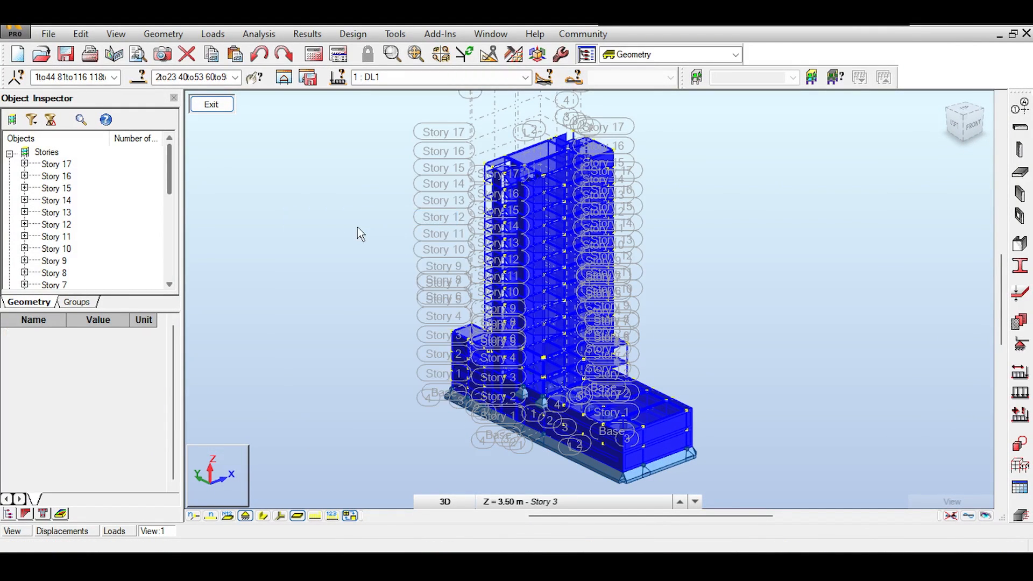
scroll(463, 373, up, 2)
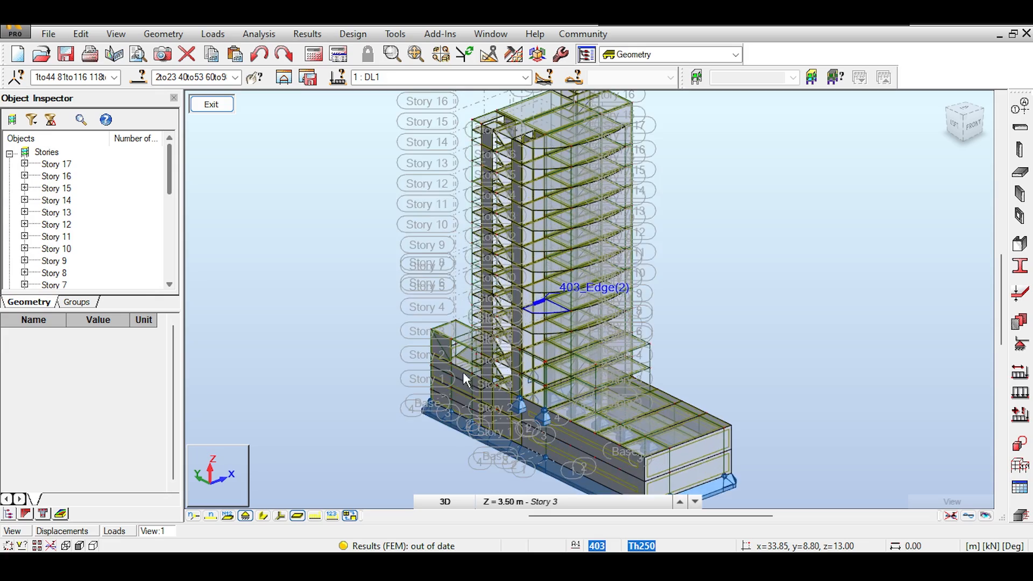
scroll(423, 371, up, 2)
Add a cladding panel over the next open wall bay of the wing
click(334, 232)
click(163, 34)
click(180, 194)
scroll(470, 371, up, 2)
middle_drag(469, 371, 357, 299)
scroll(350, 296, up, 2)
click(361, 280)
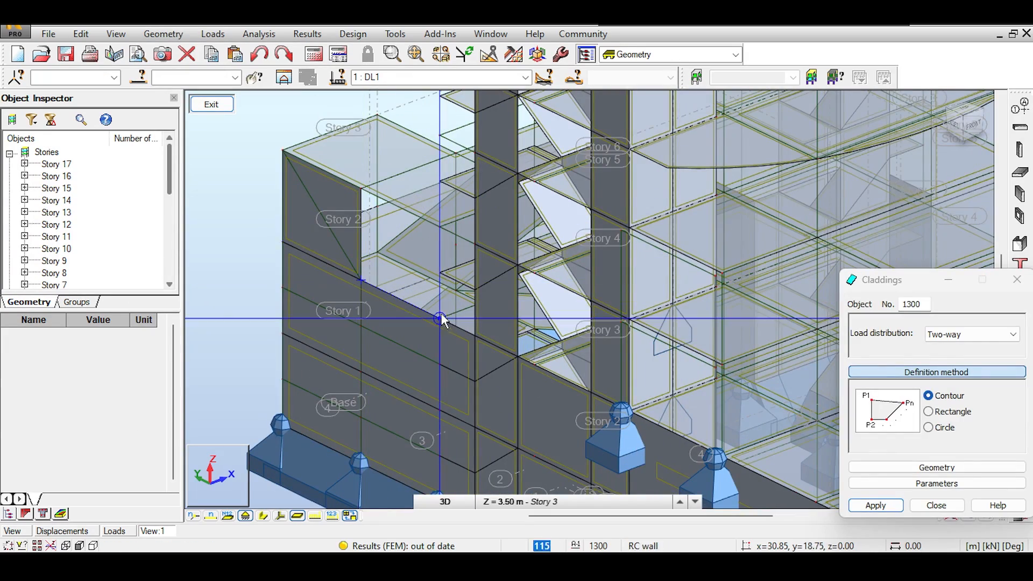
click(440, 319)
click(439, 227)
click(361, 188)
Add a narrower cladding panel further left along the wall
click(361, 280)
middle_drag(476, 327, 327, 306)
click(326, 315)
click(326, 224)
click(291, 206)
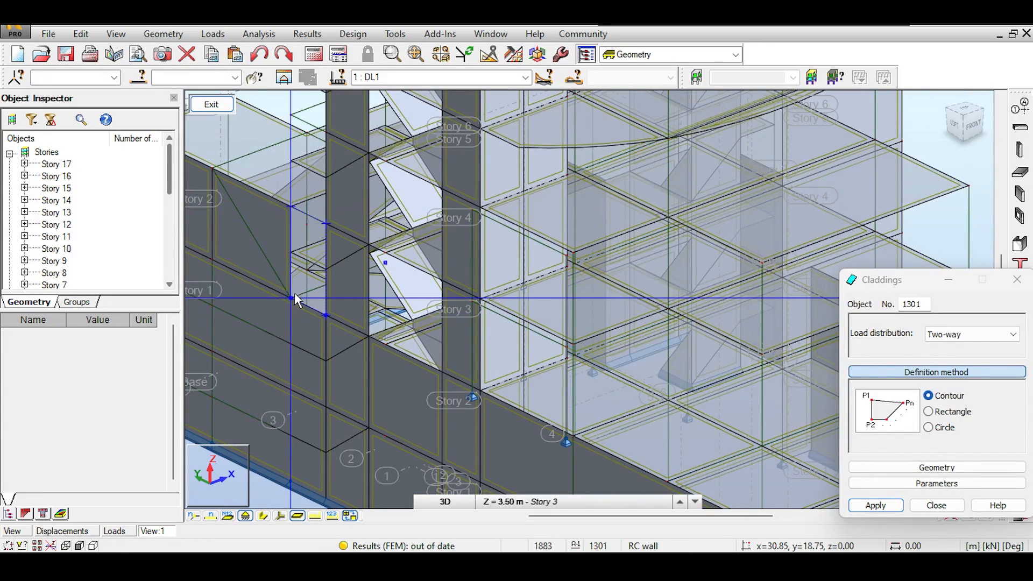
Add a cladding panel over the bay beside the stairs
click(369, 336)
click(442, 371)
click(442, 280)
click(369, 245)
click(369, 336)
middle_drag(596, 380, 519, 276)
drag(961, 137, 983, 131)
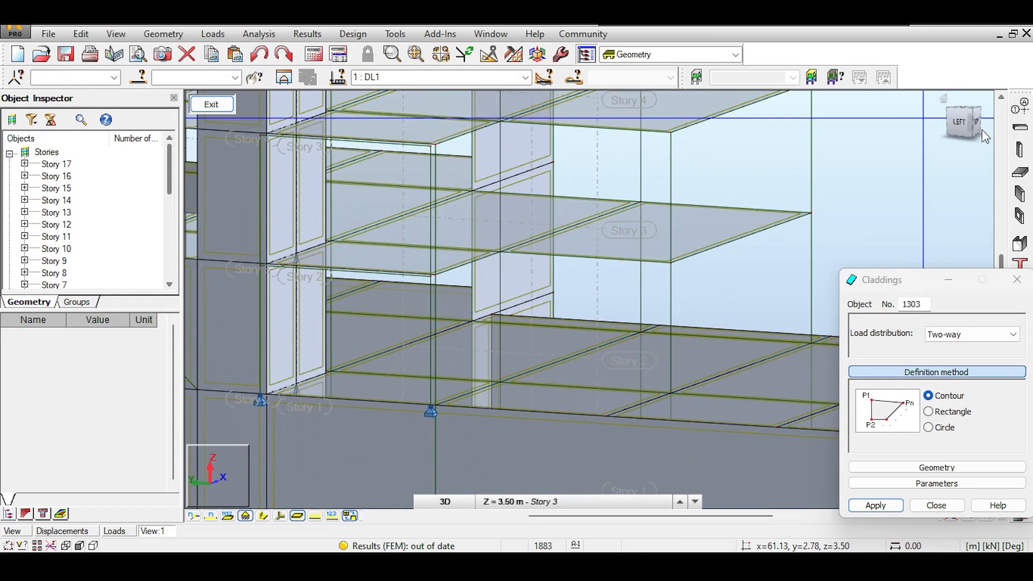
scroll(291, 358, up, 1)
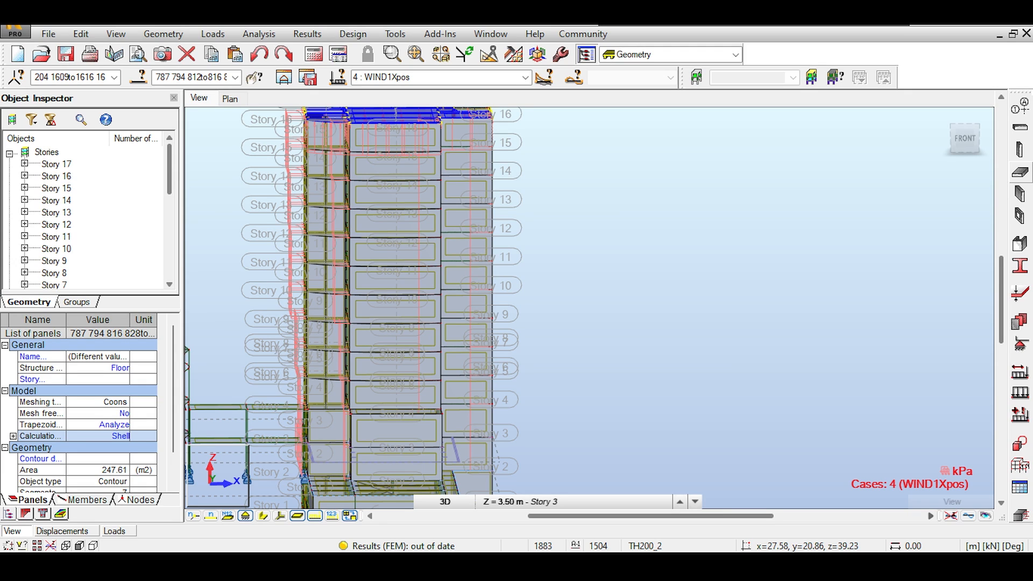
Adjust the view, check the load case list keeping WIND1Xpos, and clear the roof panel selection
middle_drag(471, 133, 579, 147)
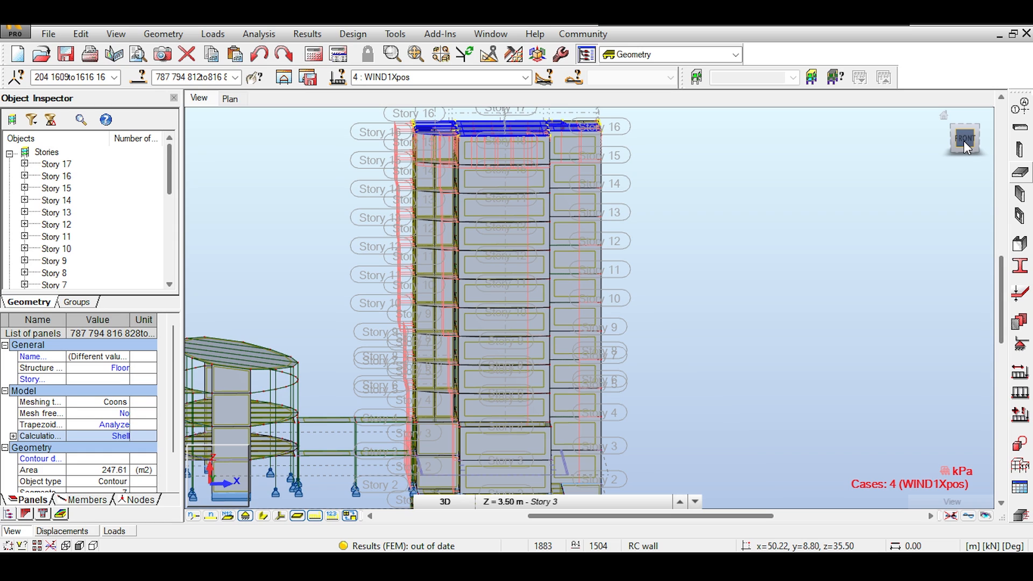
drag(964, 138, 964, 137)
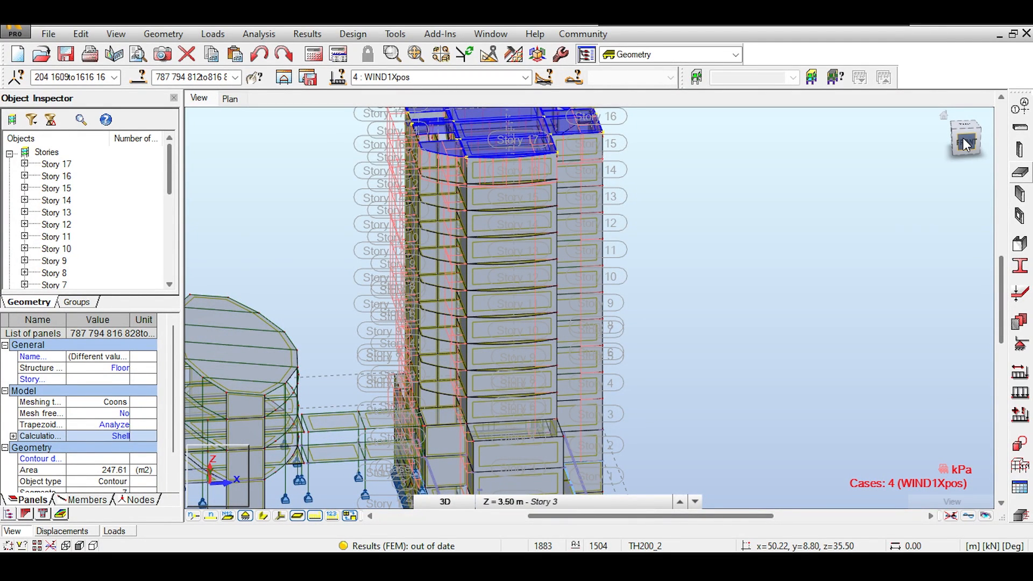
click(968, 143)
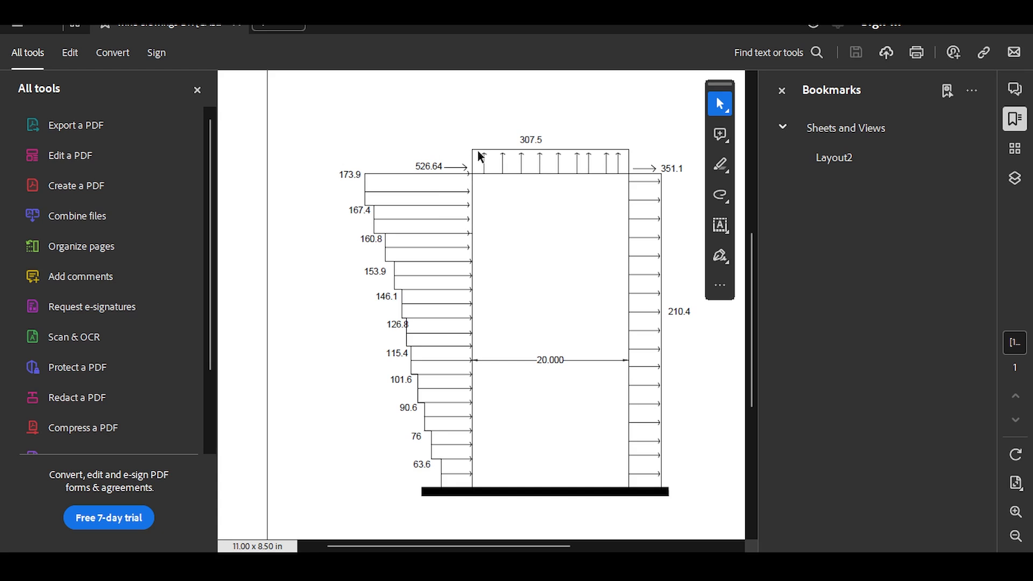
scroll(481, 167, down, 3)
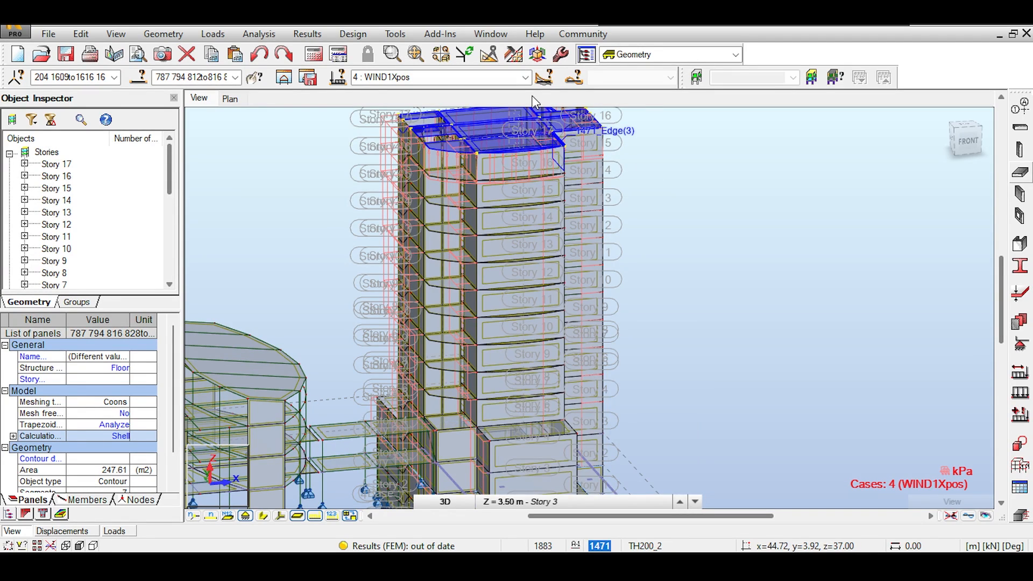
click(524, 77)
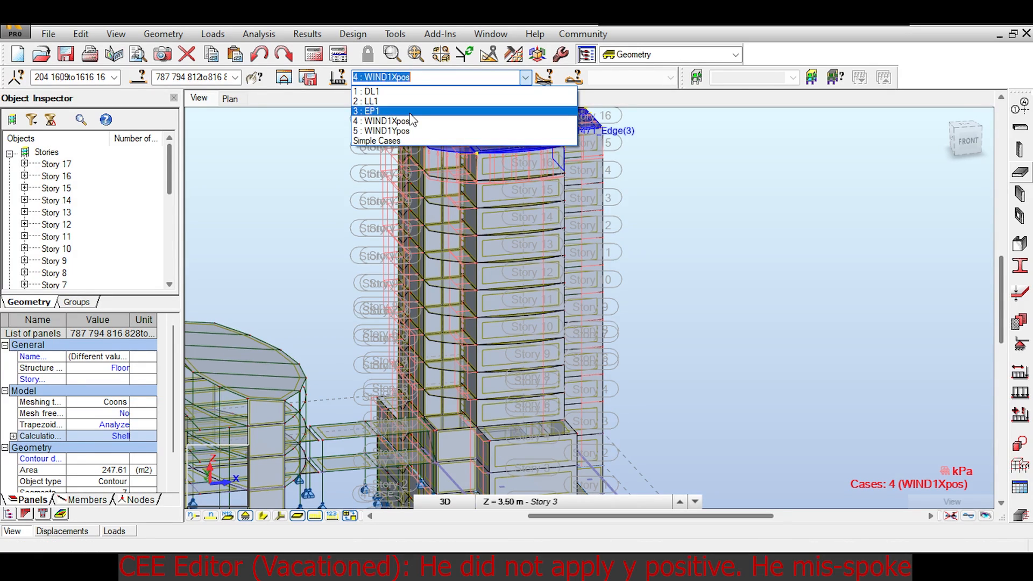
click(695, 191)
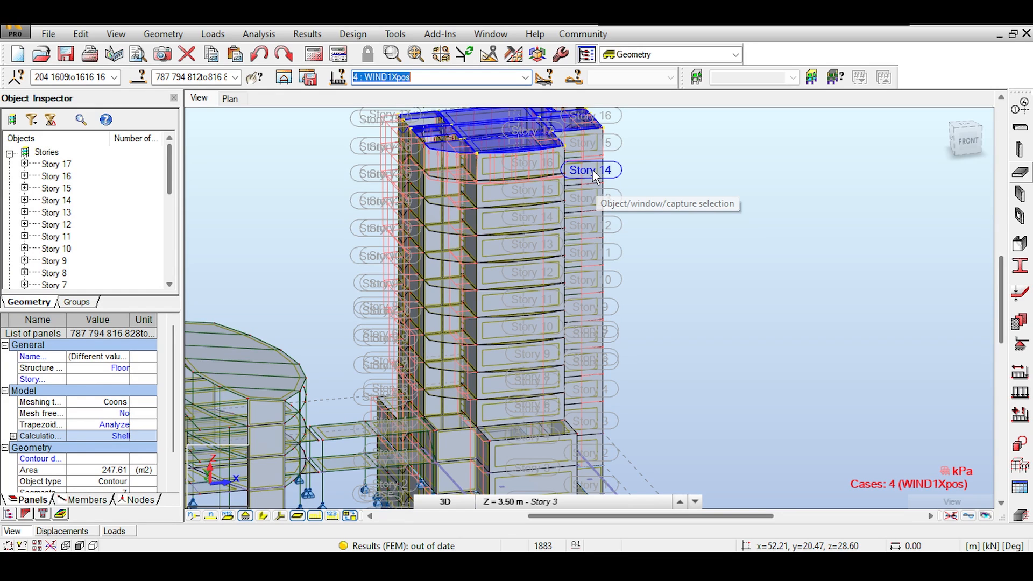
middle_drag(592, 171, 599, 168)
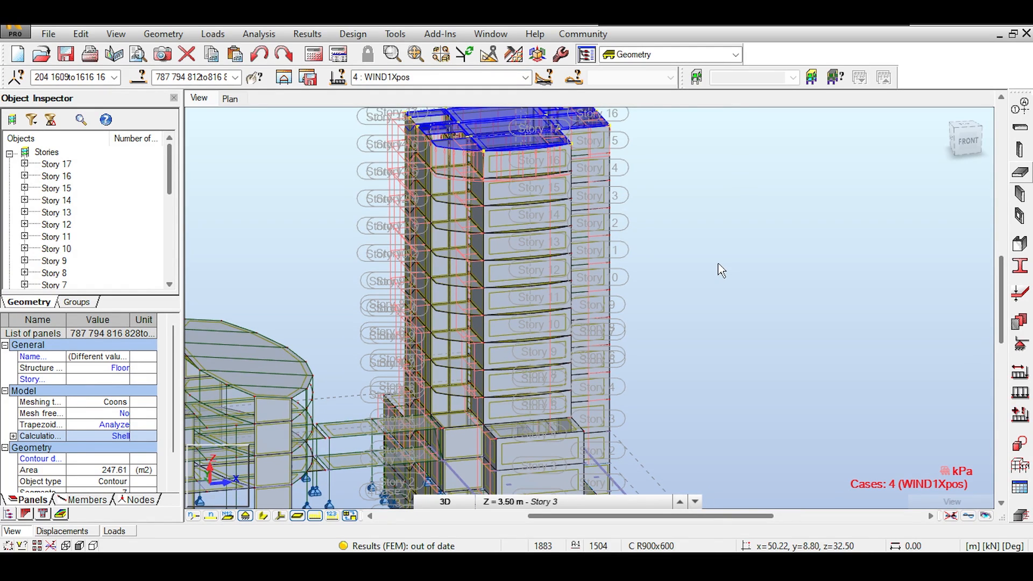
click(741, 246)
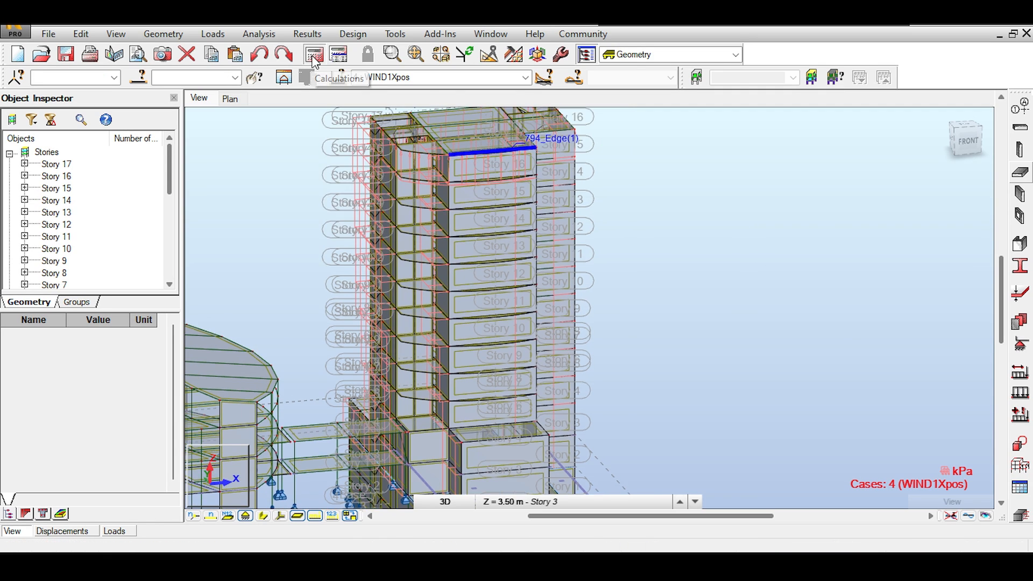
Run the calculations and choose Yes to continue despite verification errors
click(315, 55)
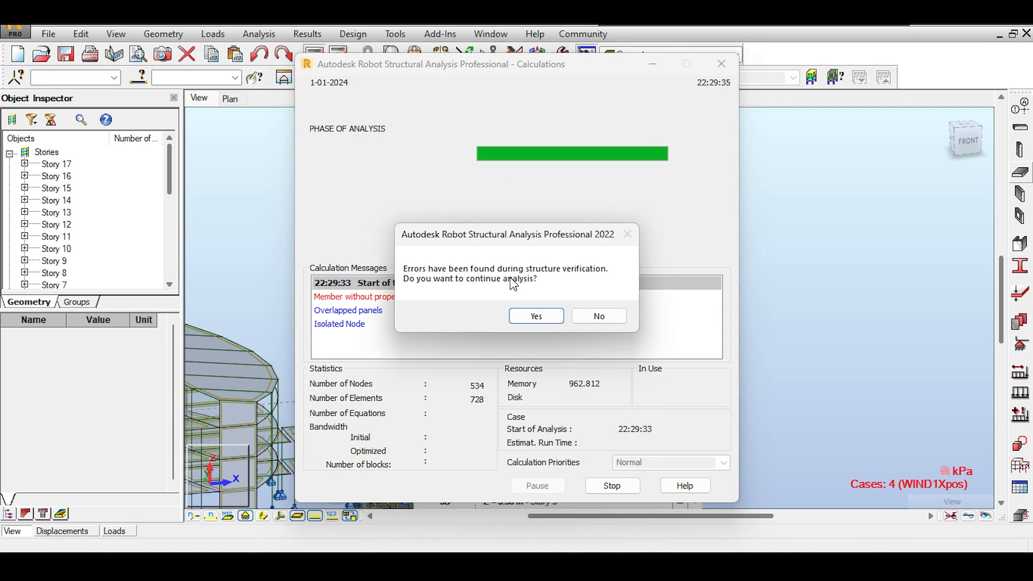
click(536, 317)
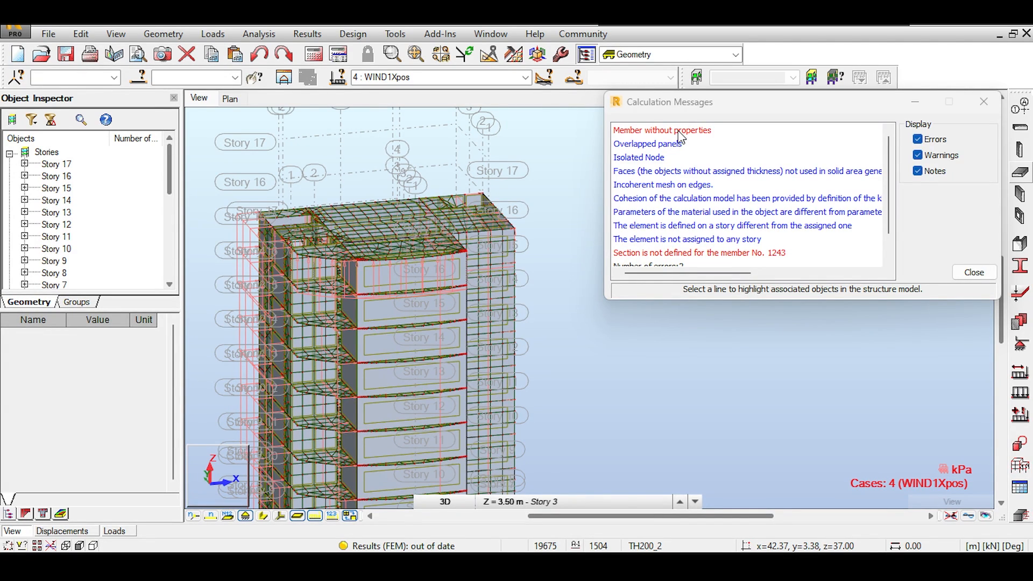
Highlight the member without properties, member 1243's undefined section, and the overlapped panels
click(678, 133)
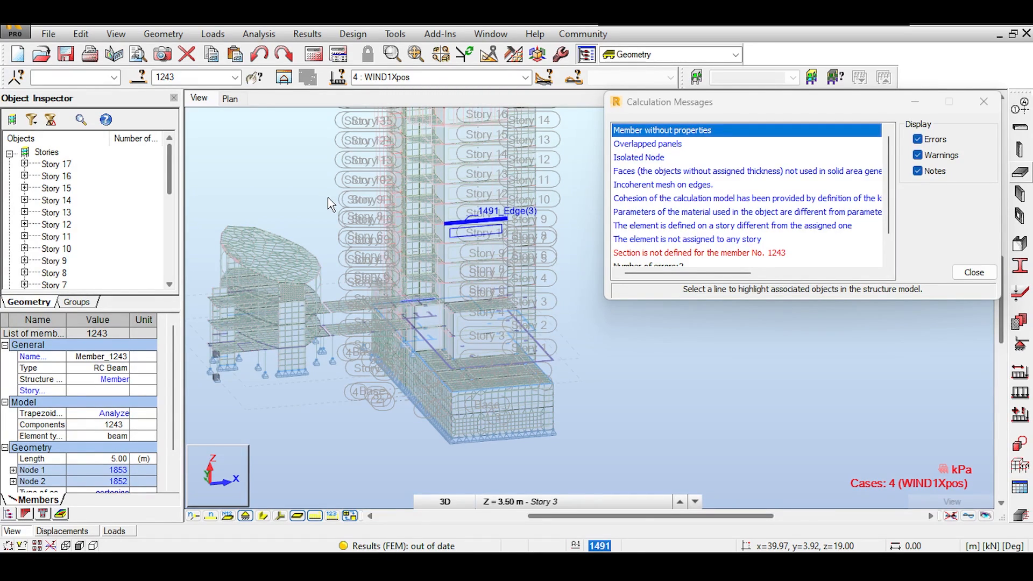
click(710, 254)
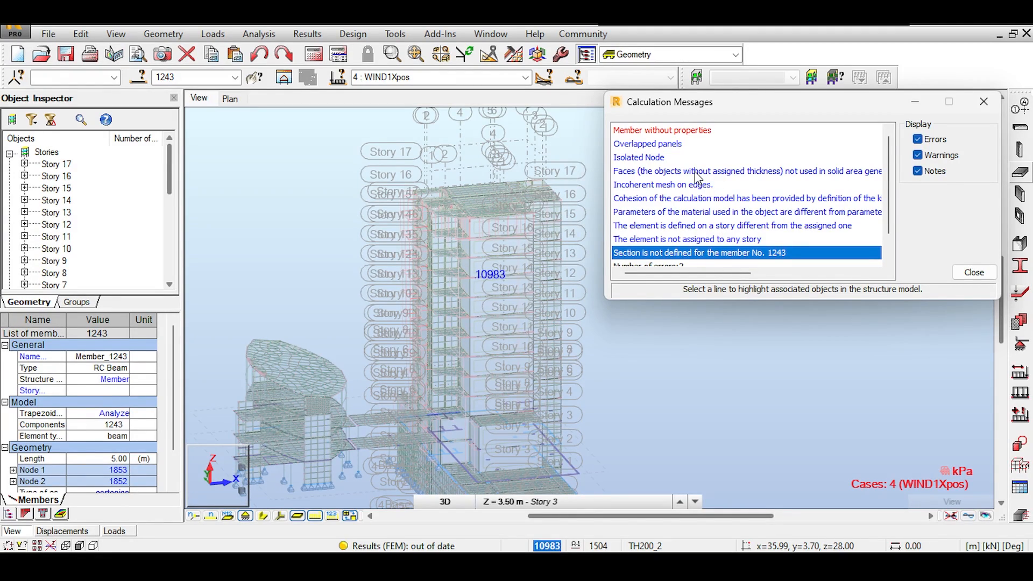
click(651, 144)
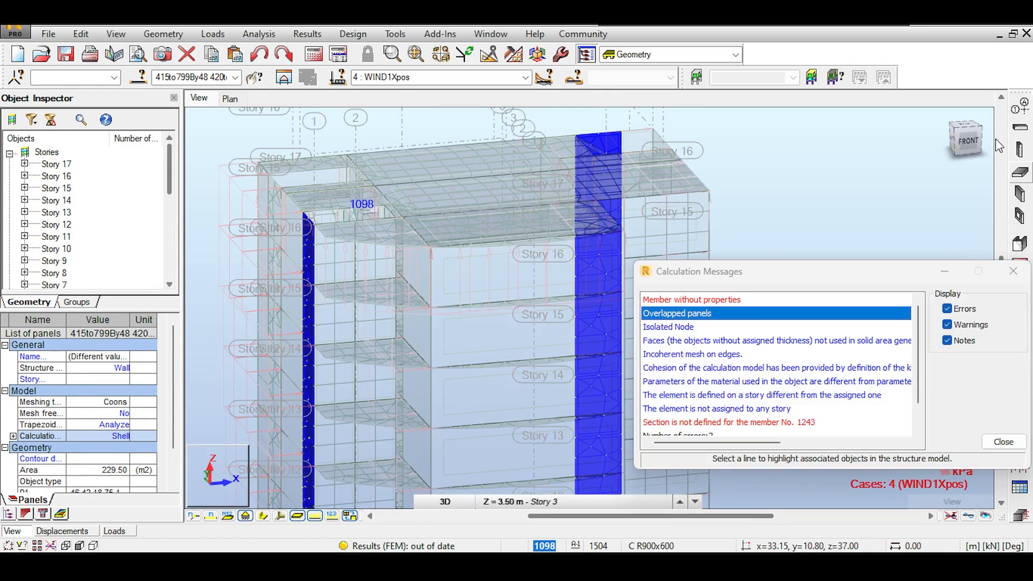
Orbit and zoom in to inspect overlapped tower wall panels such as 829, 804 and 708
drag(969, 141, 977, 141)
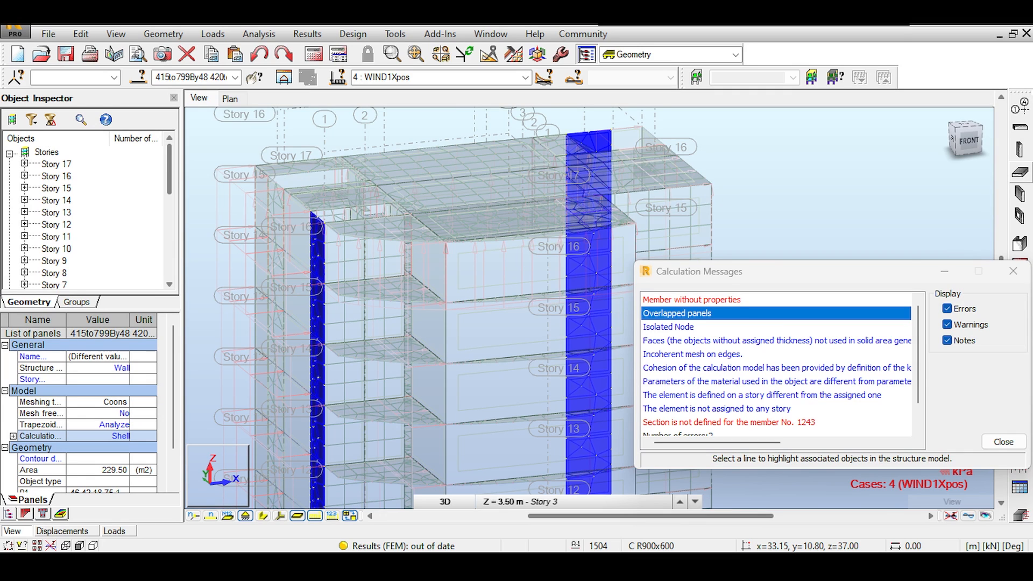
shift+middle_drag(355, 301, 485, 317)
scroll(485, 318, up, 4)
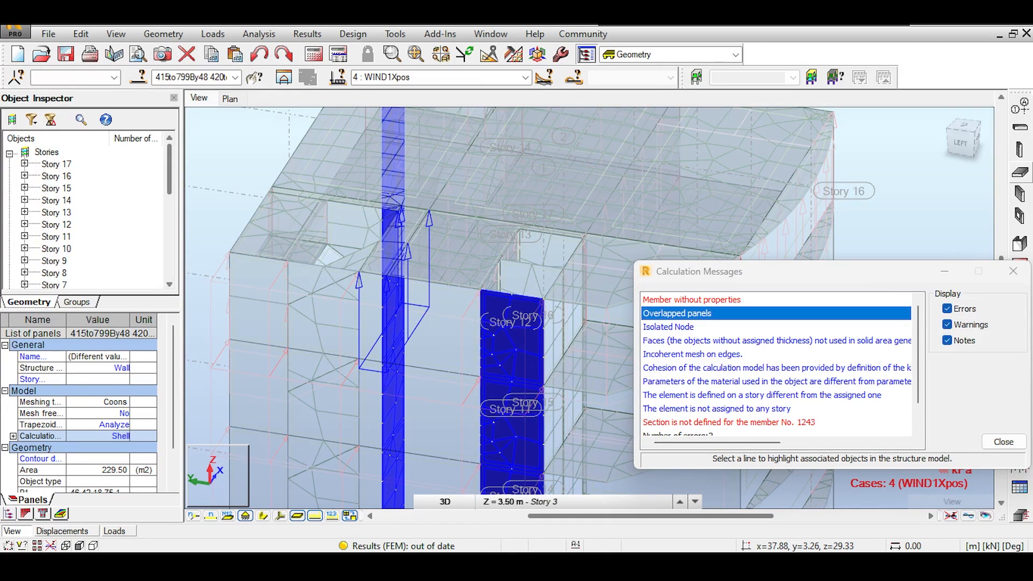
scroll(377, 249, up, 3)
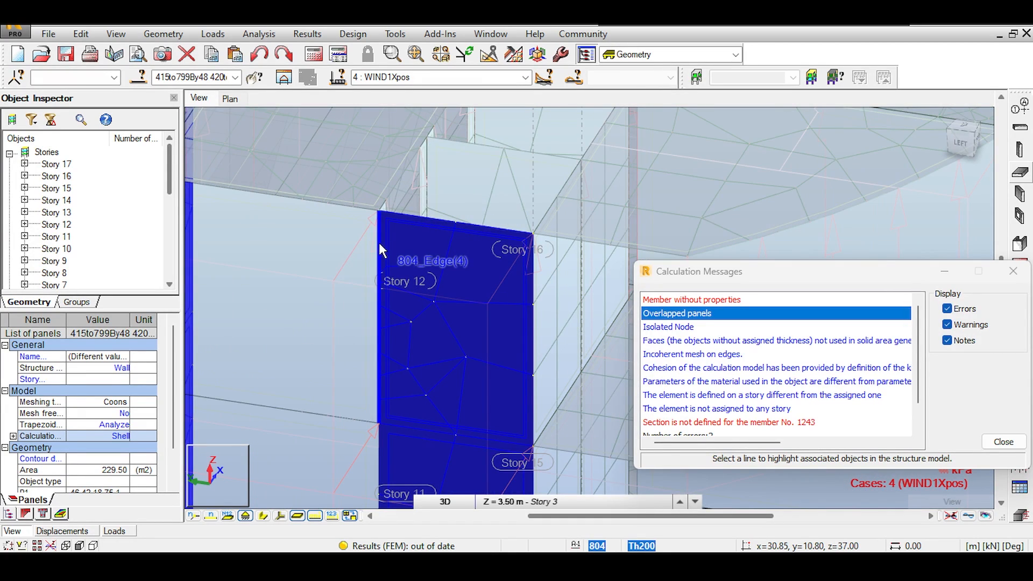
scroll(382, 215, up, 1)
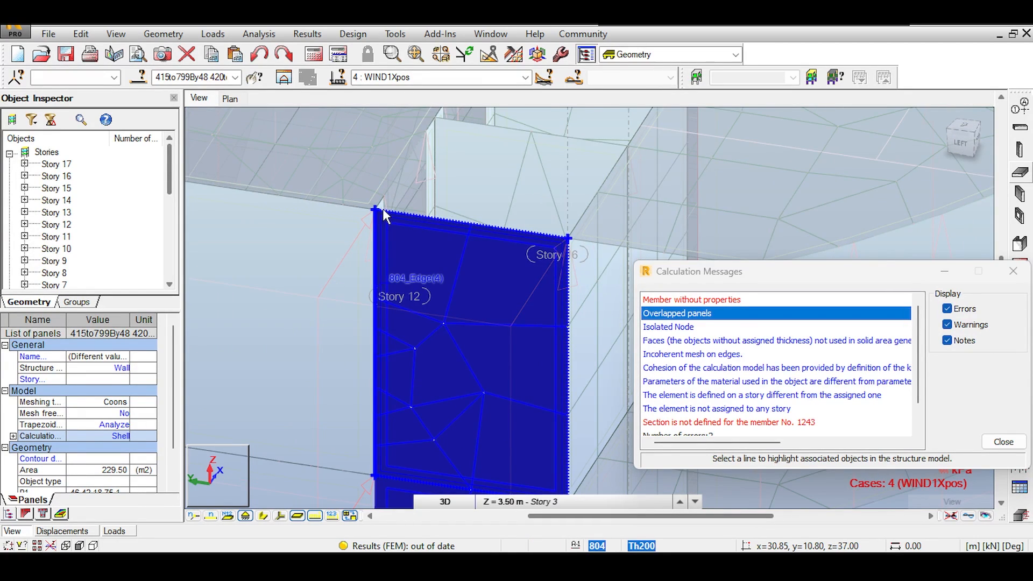
scroll(383, 208, up, 2)
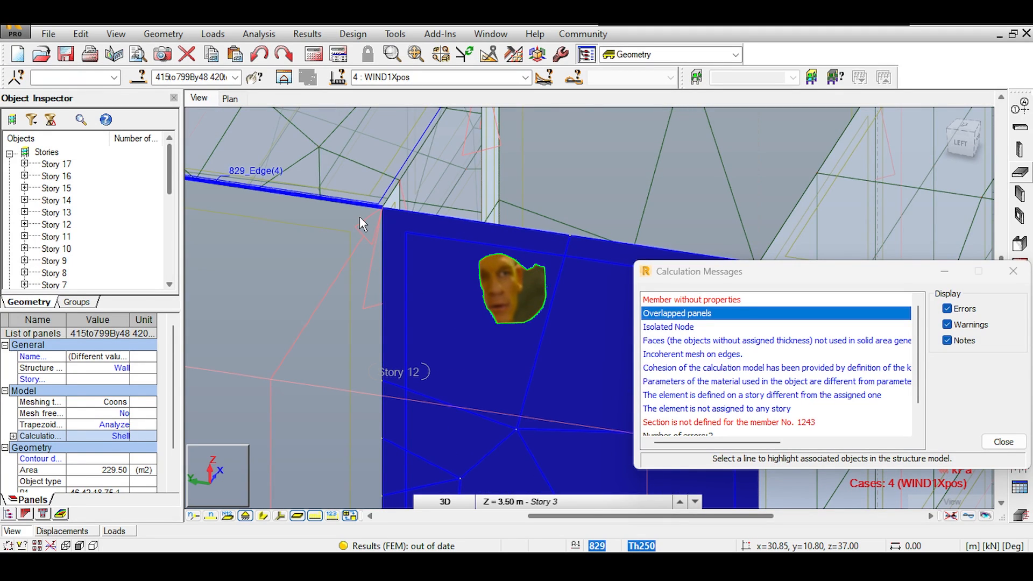
scroll(375, 221, up, 3)
middle_drag(467, 147, 517, 255)
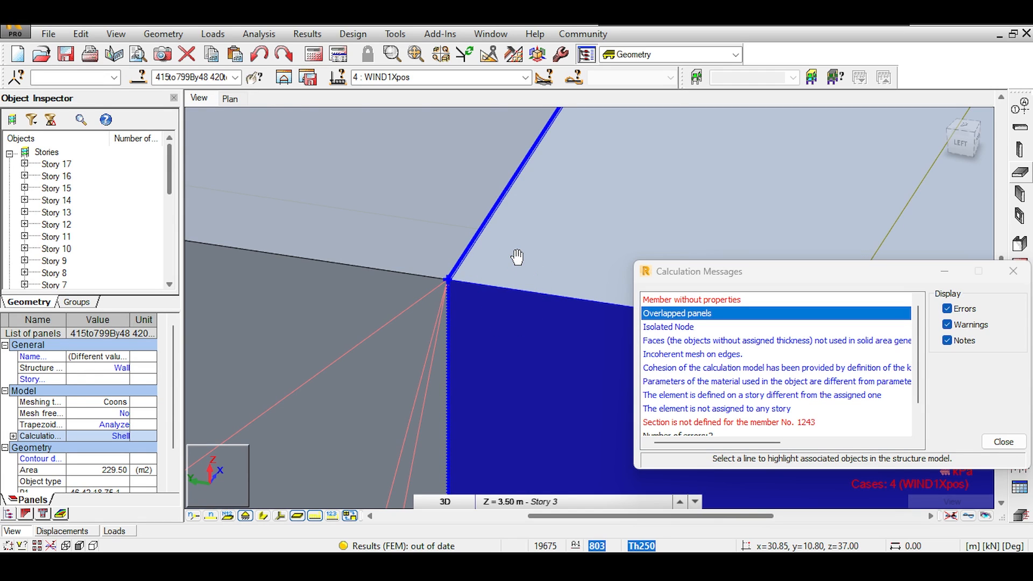
scroll(440, 276, down, 4)
scroll(440, 276, down, 3)
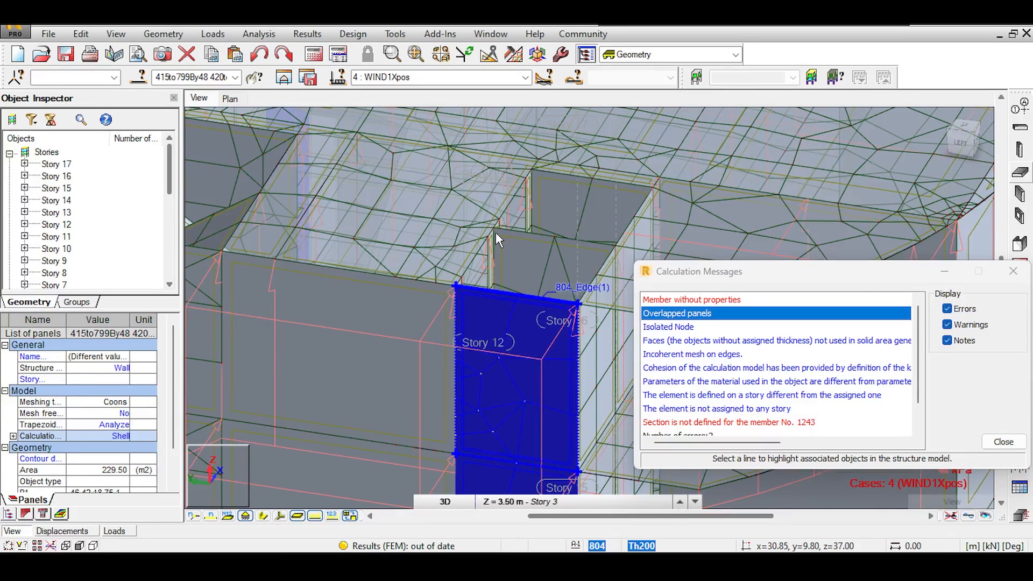
scroll(495, 232, down, 5)
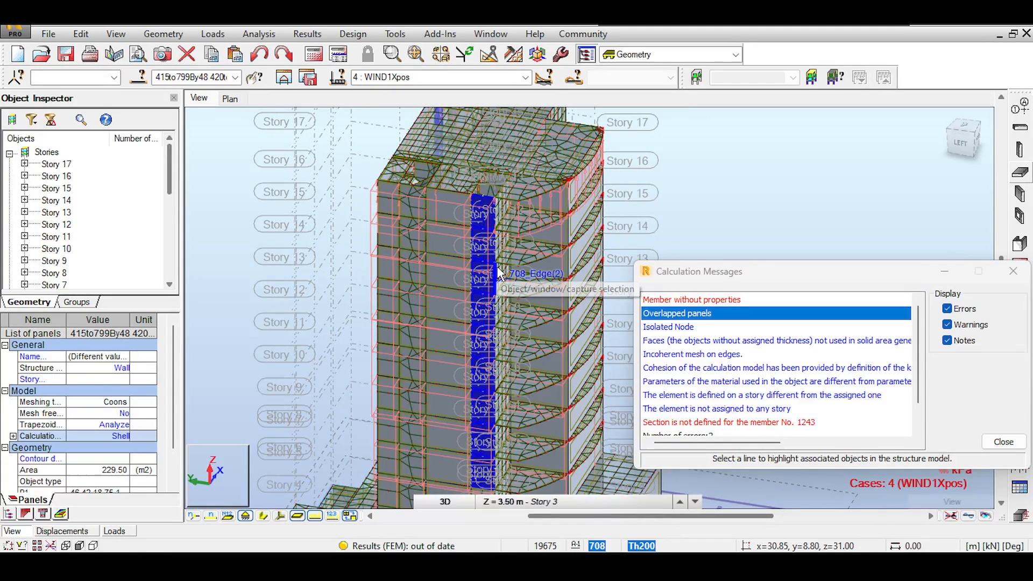
Check the isolated node, faces without thickness, then select 'Incoherent mesh on edges' in messages
click(674, 329)
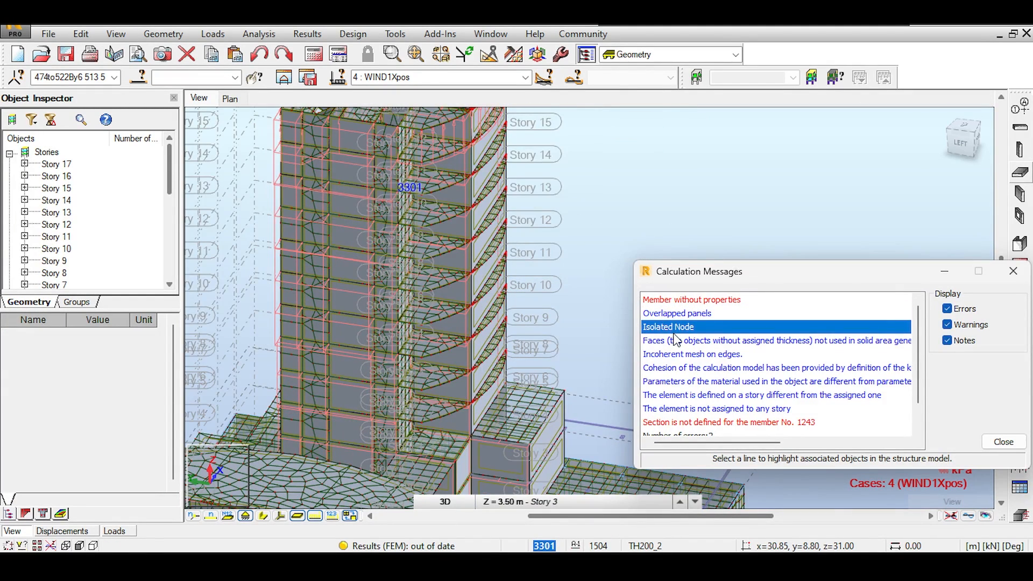
scroll(543, 323, down, 3)
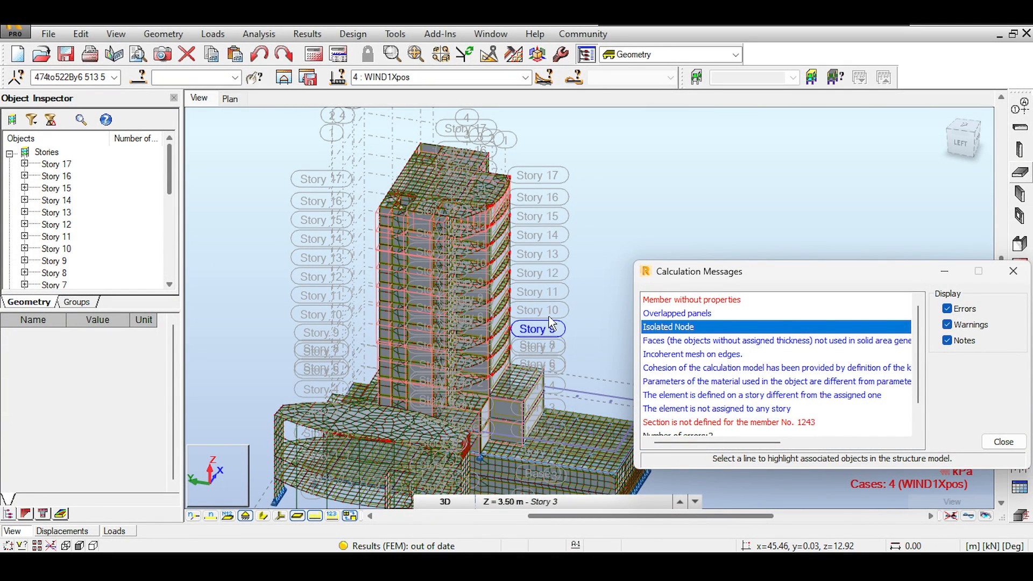
click(701, 342)
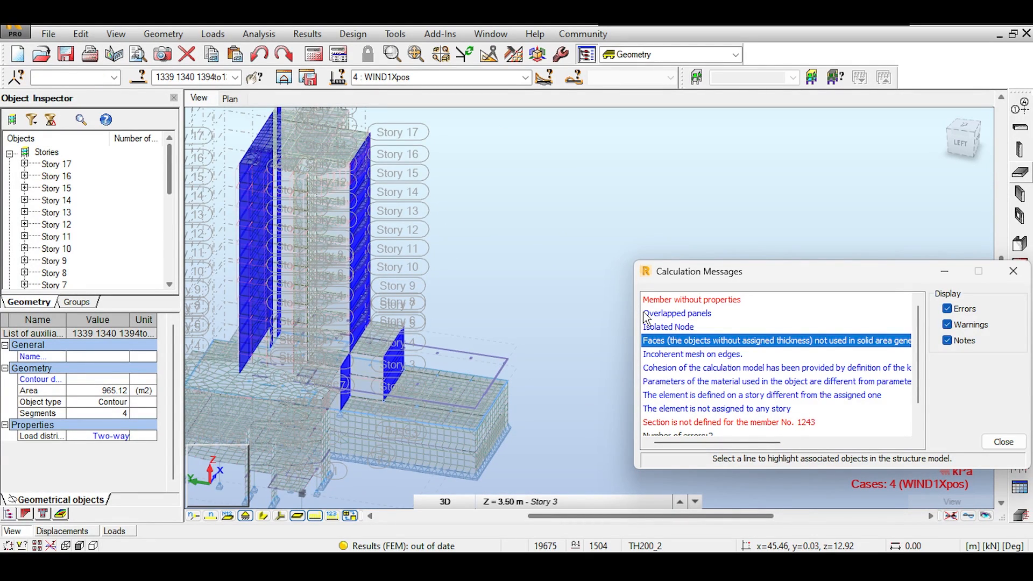
middle_drag(563, 232, 616, 266)
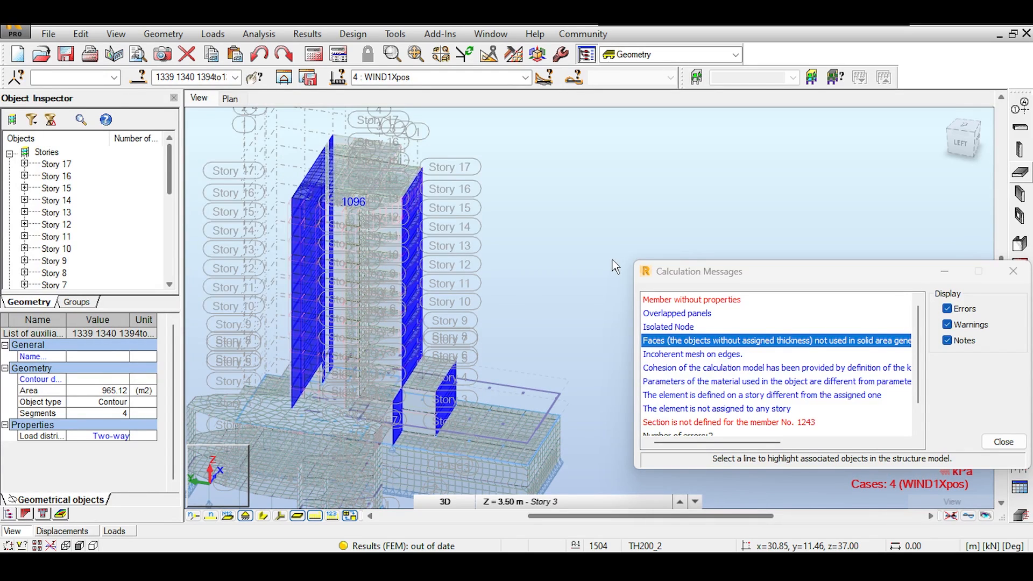
click(615, 266)
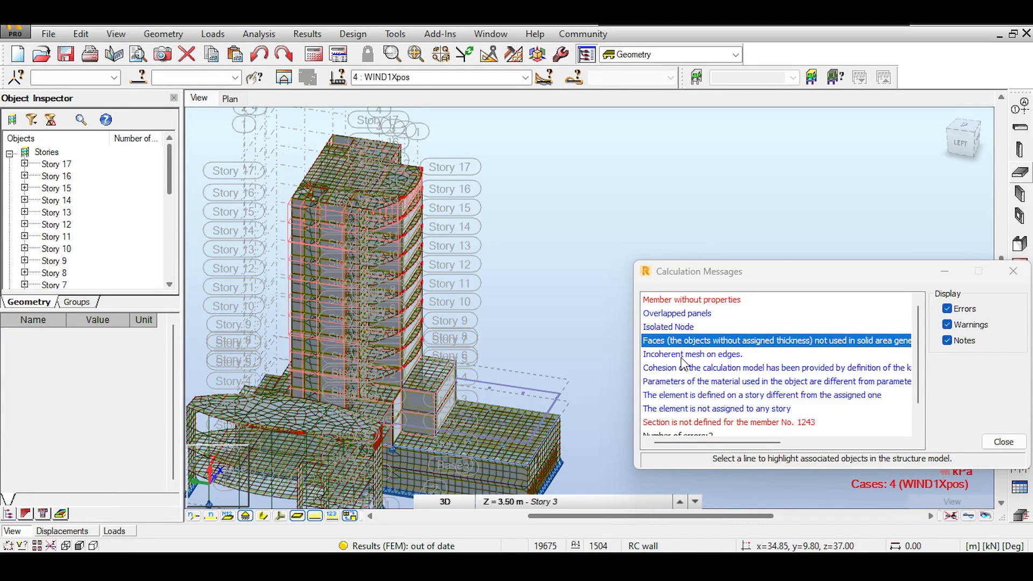
click(682, 353)
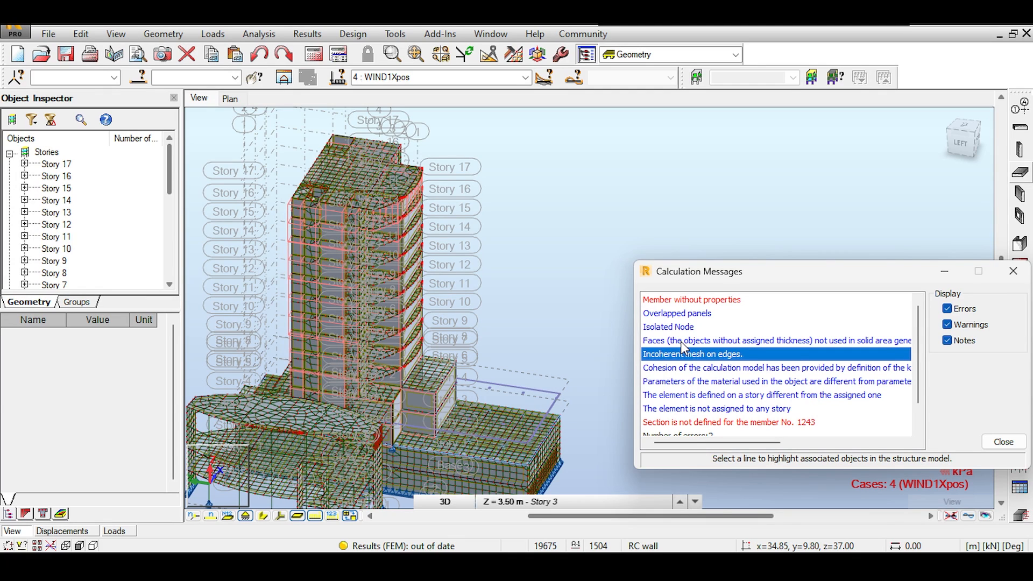
click(680, 341)
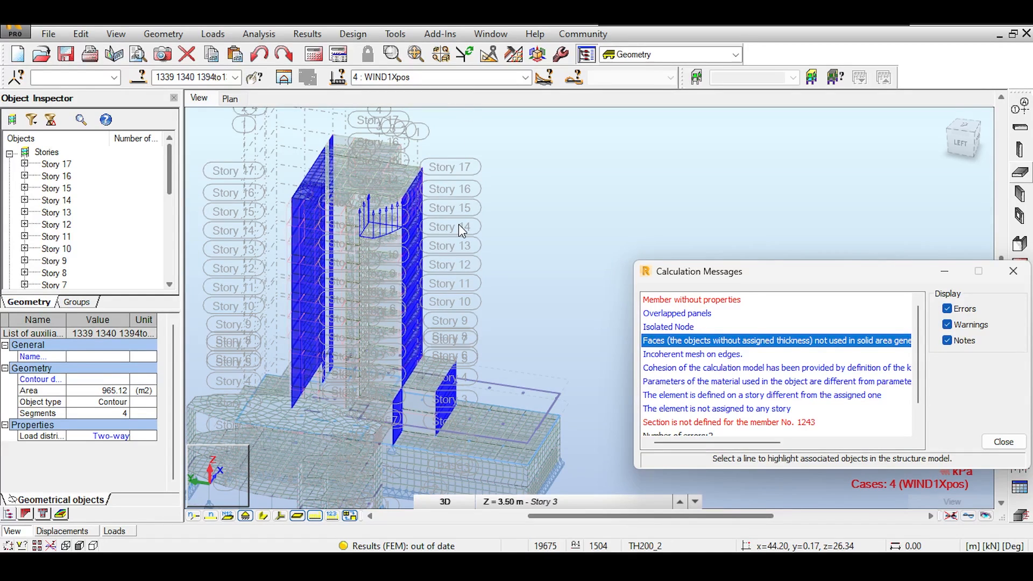
click(658, 357)
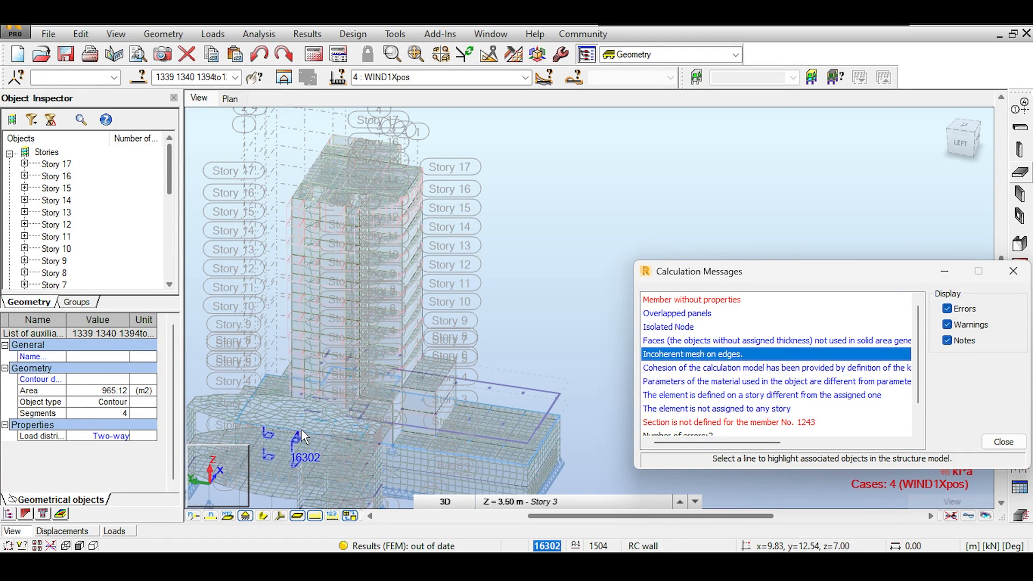
Pan and zoom onto the low-rise building beside the tower
middle_drag(302, 431, 367, 373)
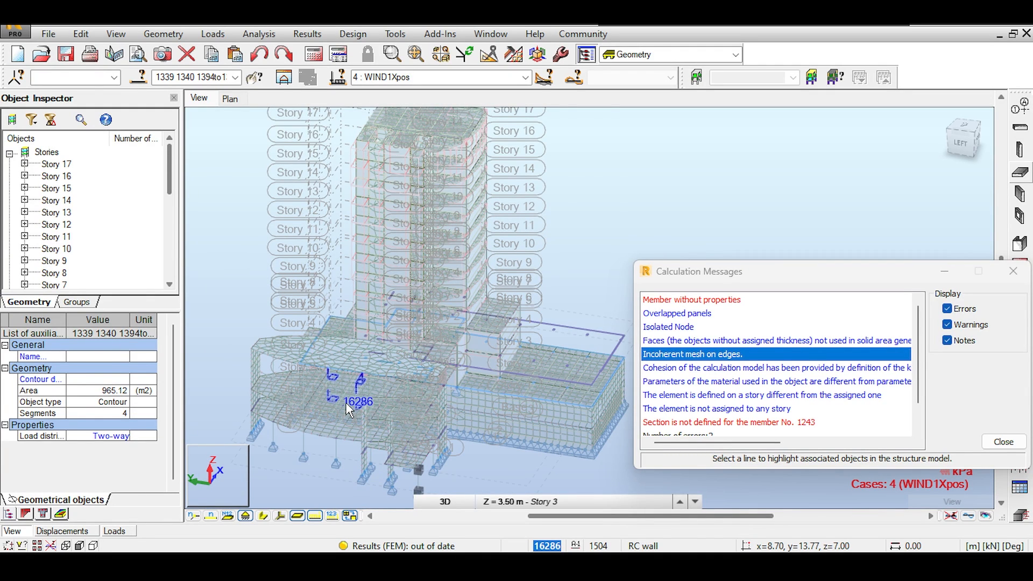
scroll(347, 410, up, 2)
scroll(346, 405, up, 2)
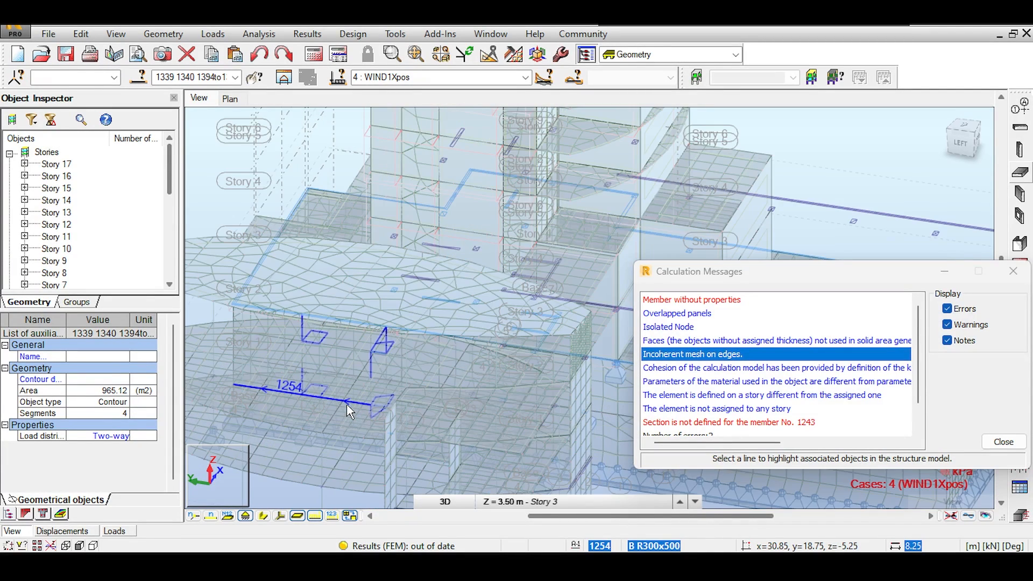
scroll(346, 405, up, 1)
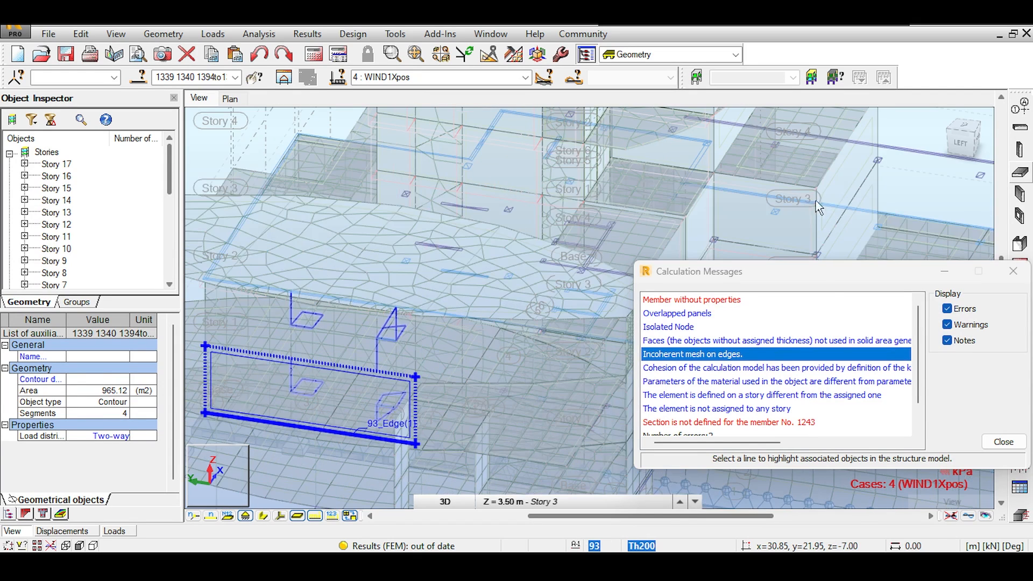
scroll(845, 191, up, 1)
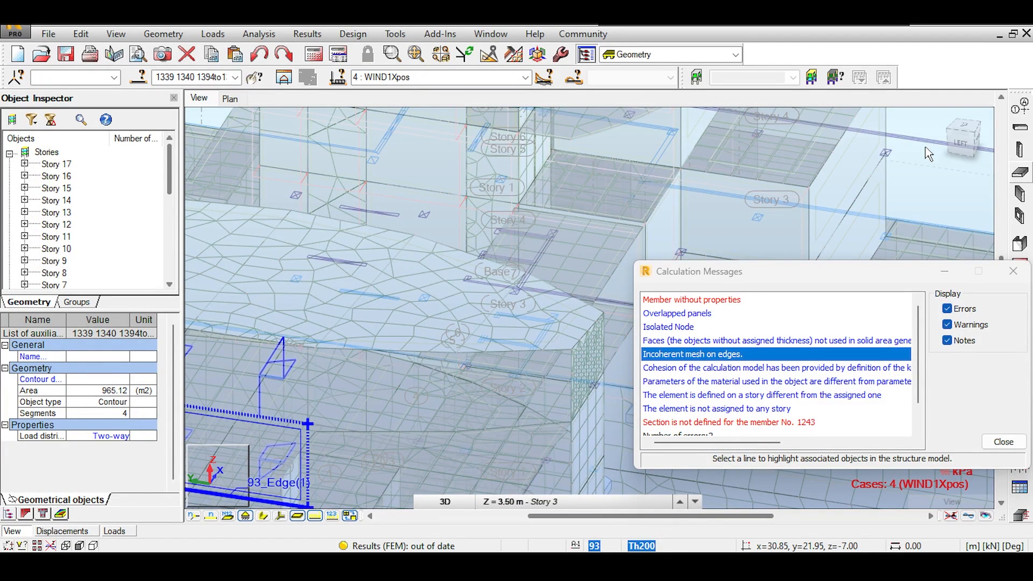
drag(961, 142, 990, 127)
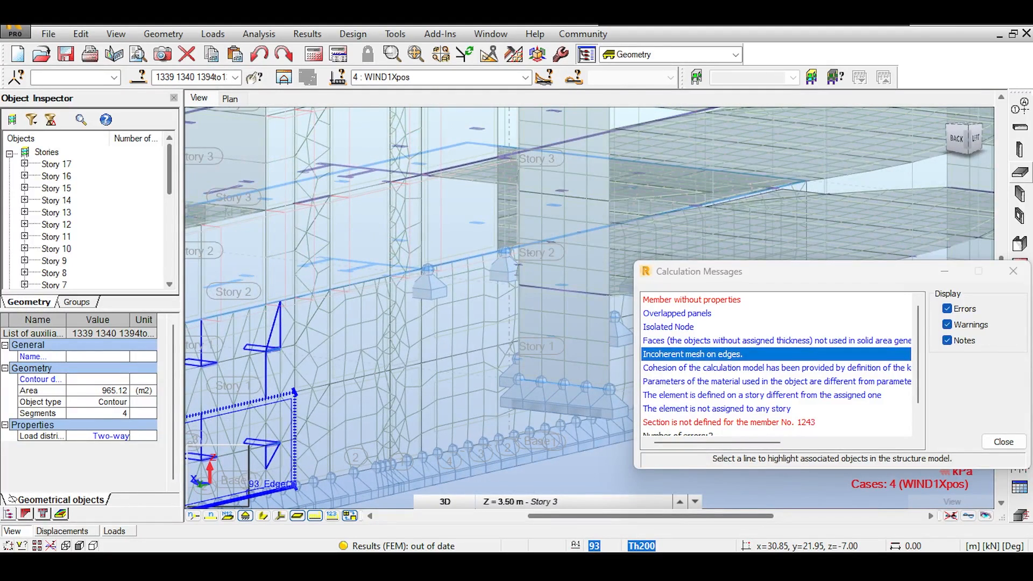
scroll(257, 356, up, 1)
Zoom in closely on incoherent-mesh edges 161_Edge(2) and 1183_Edge(2) near Story 1
middle_drag(256, 355, 492, 252)
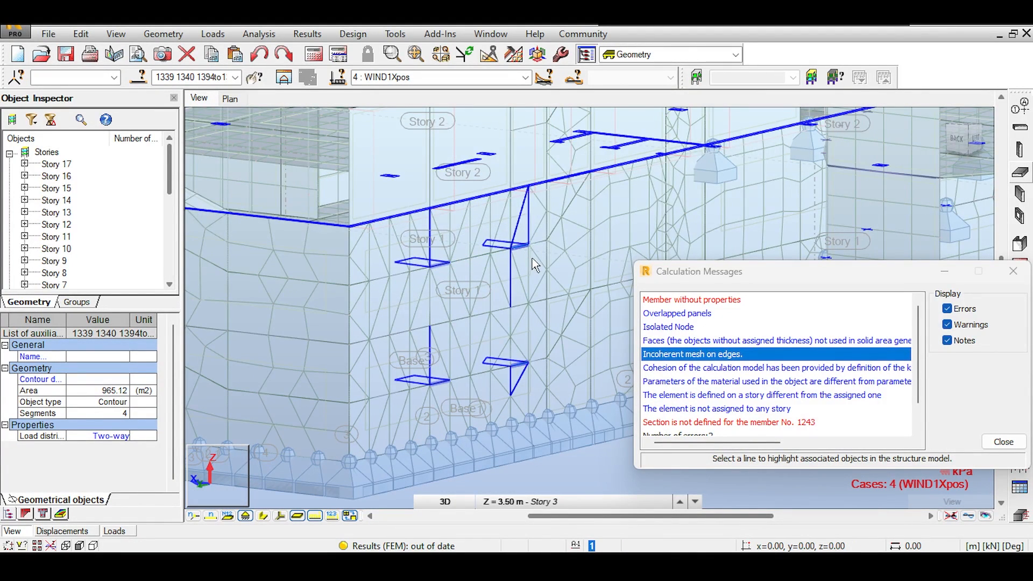
scroll(466, 260, up, 3)
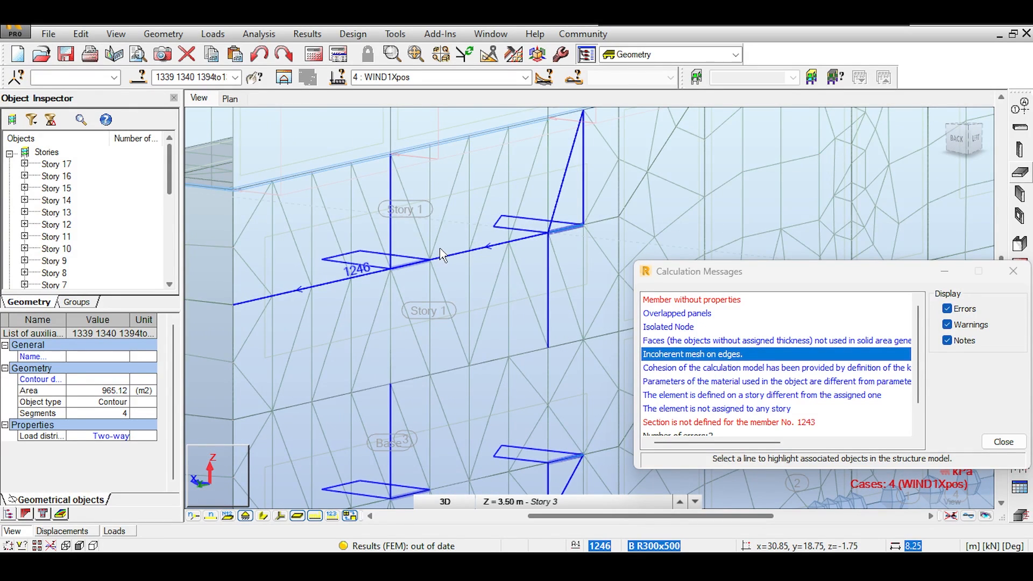
scroll(561, 237, up, 1)
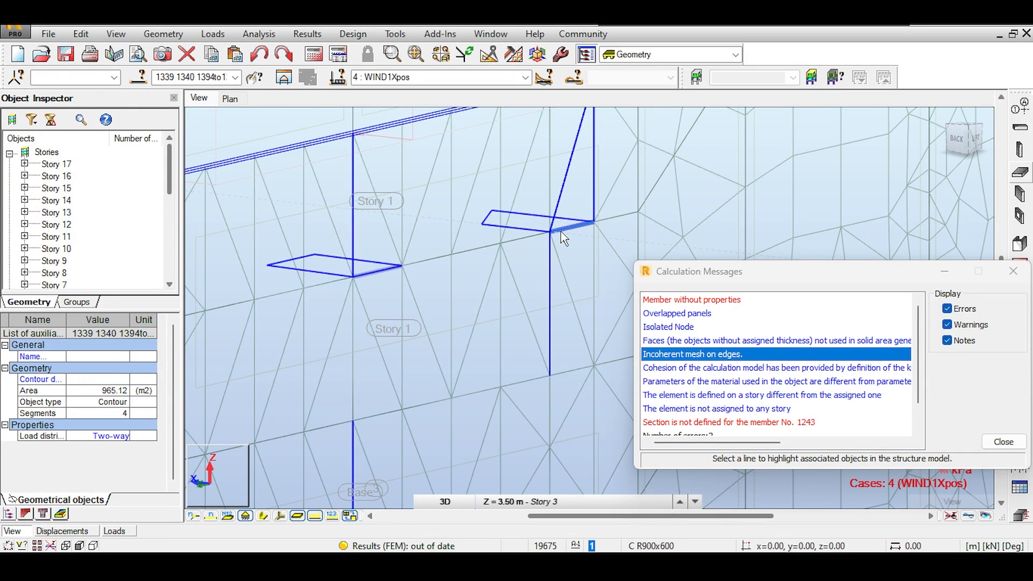
scroll(561, 232, up, 1)
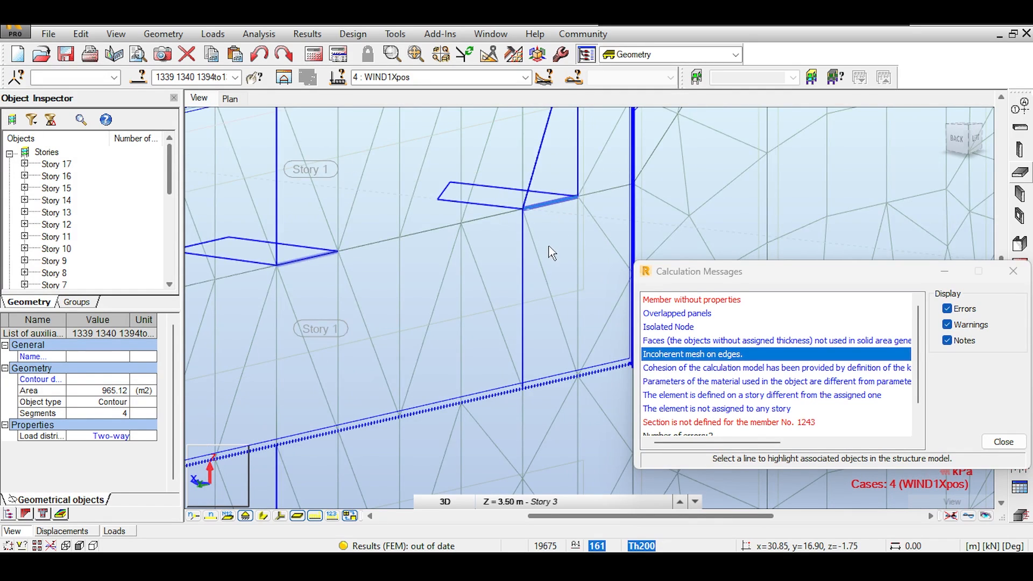
middle_drag(546, 244, 530, 311)
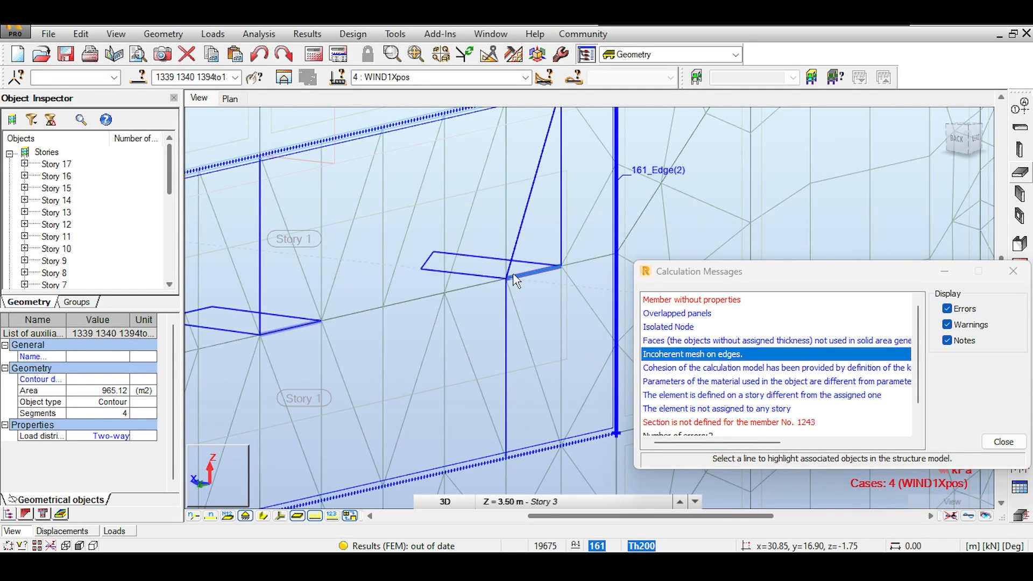
scroll(515, 280, up, 2)
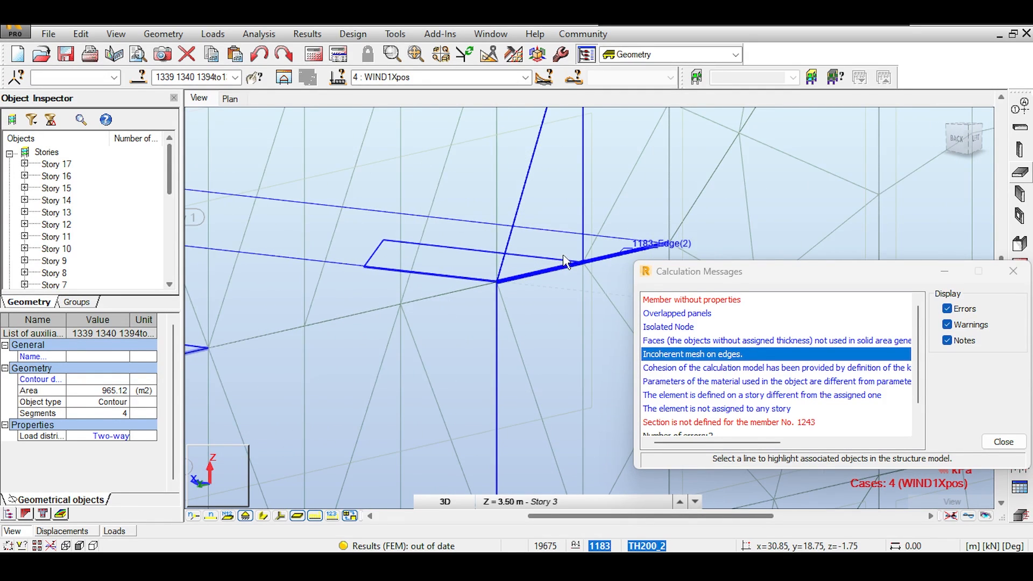
scroll(501, 269, down, 2)
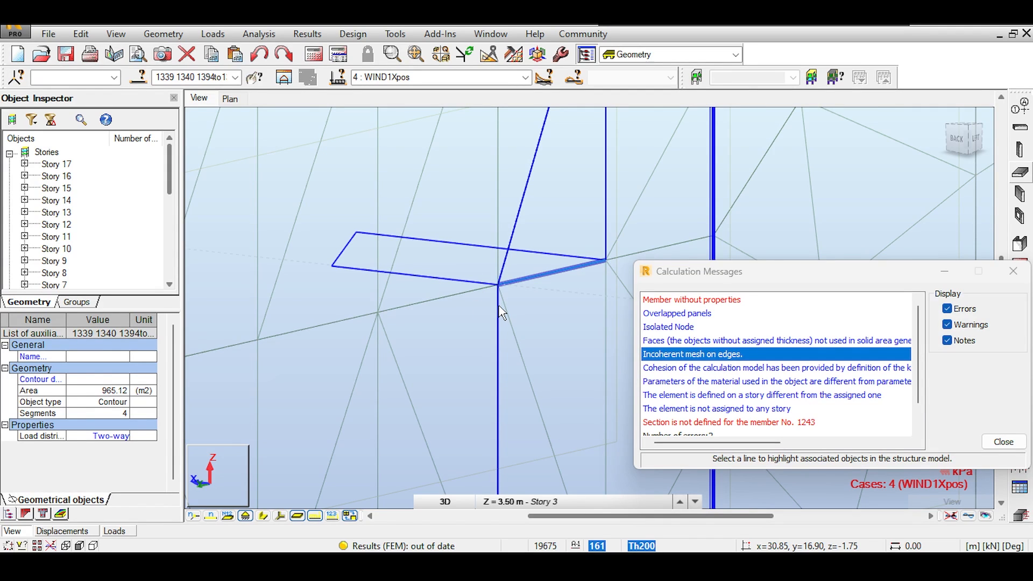
scroll(526, 353, down, 1)
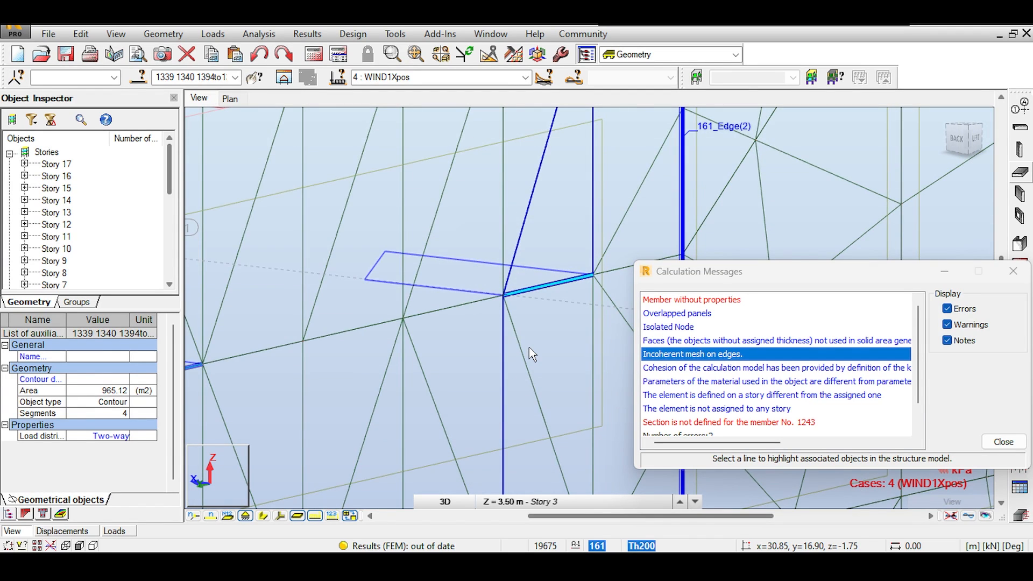
scroll(532, 354, down, 3)
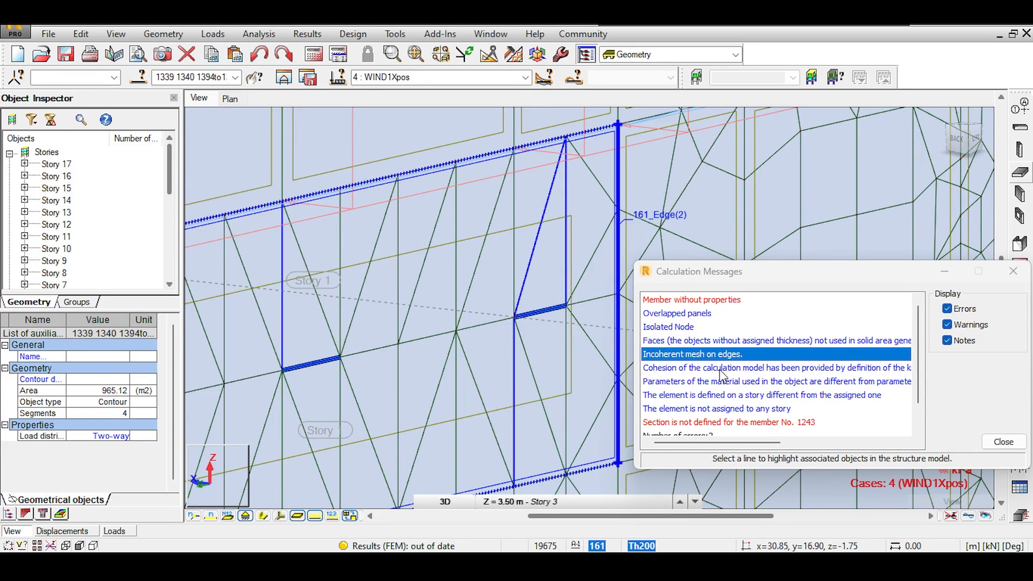
Highlight the node behind the kinematic-constraints cohesion warning, comparing it with the incoherent mesh warning
click(720, 370)
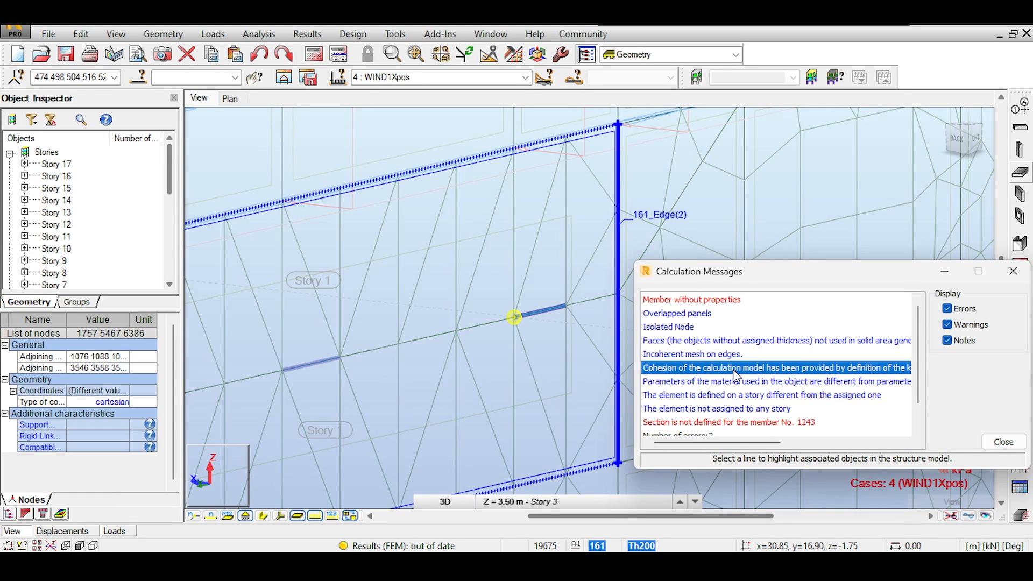
drag(710, 442, 743, 433)
middle_drag(534, 313, 582, 285)
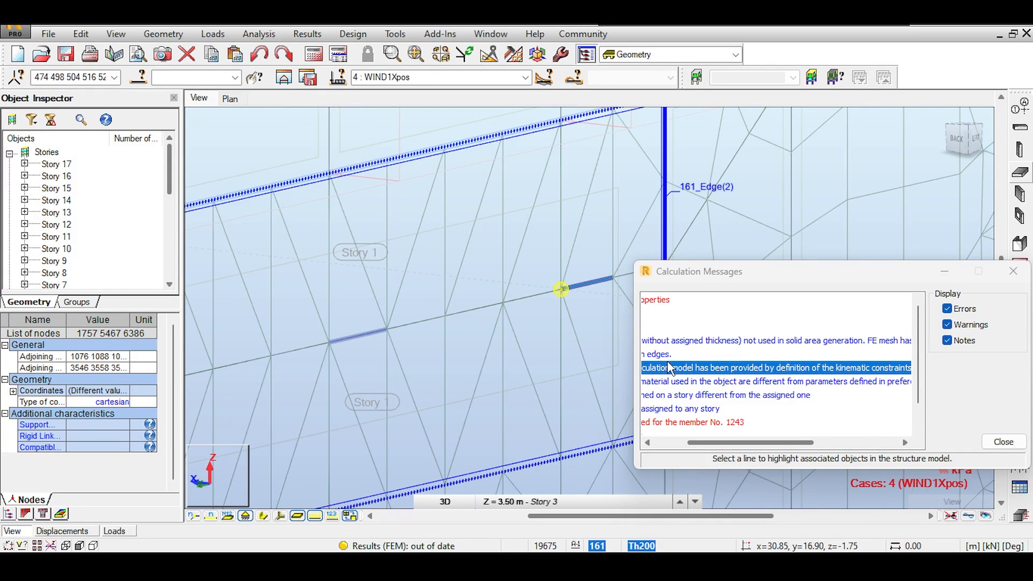
click(685, 356)
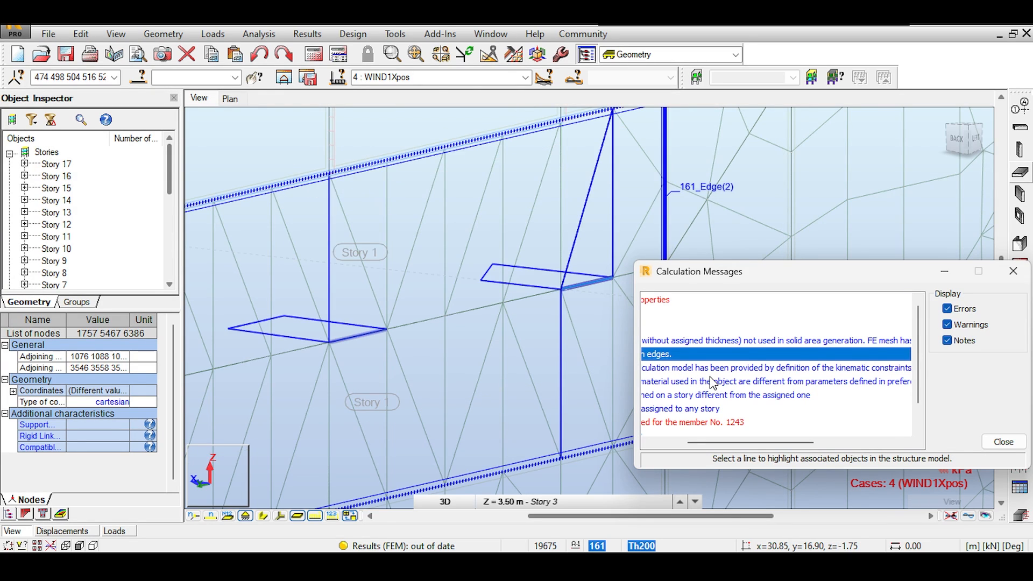
click(694, 368)
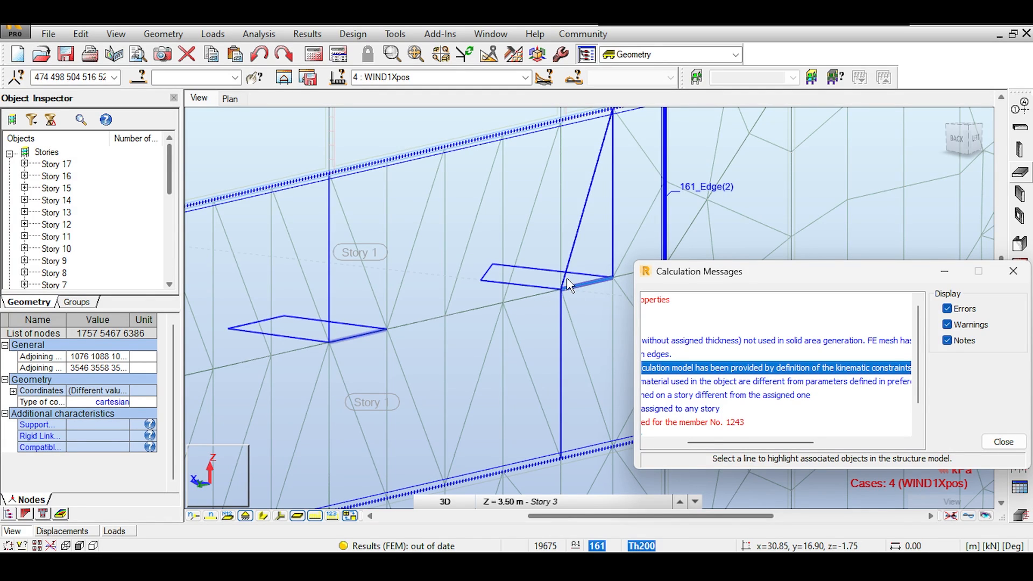
click(209, 490)
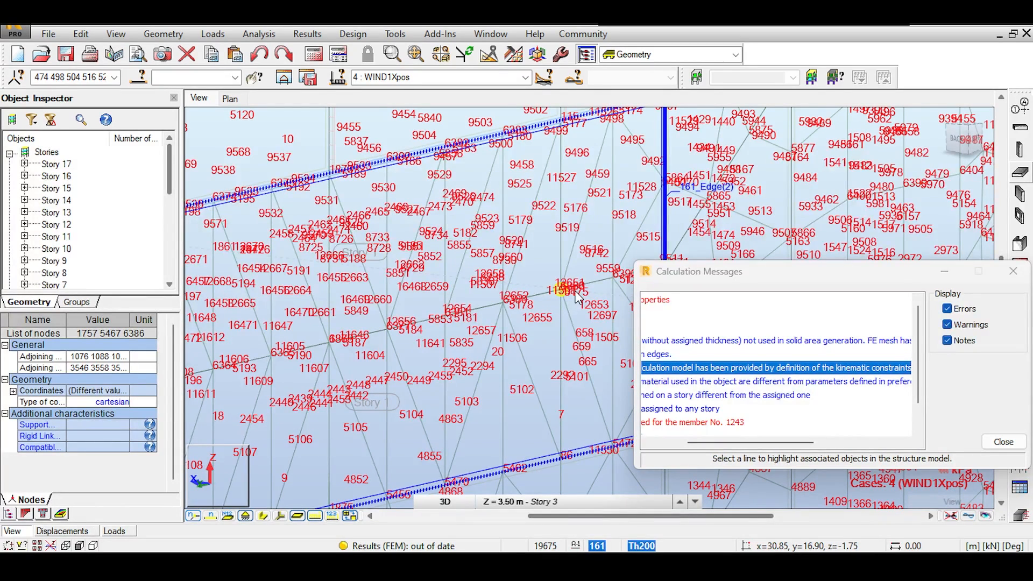
Hide node numbers and zoom closely onto flagged node 6880
scroll(575, 295, up, 1)
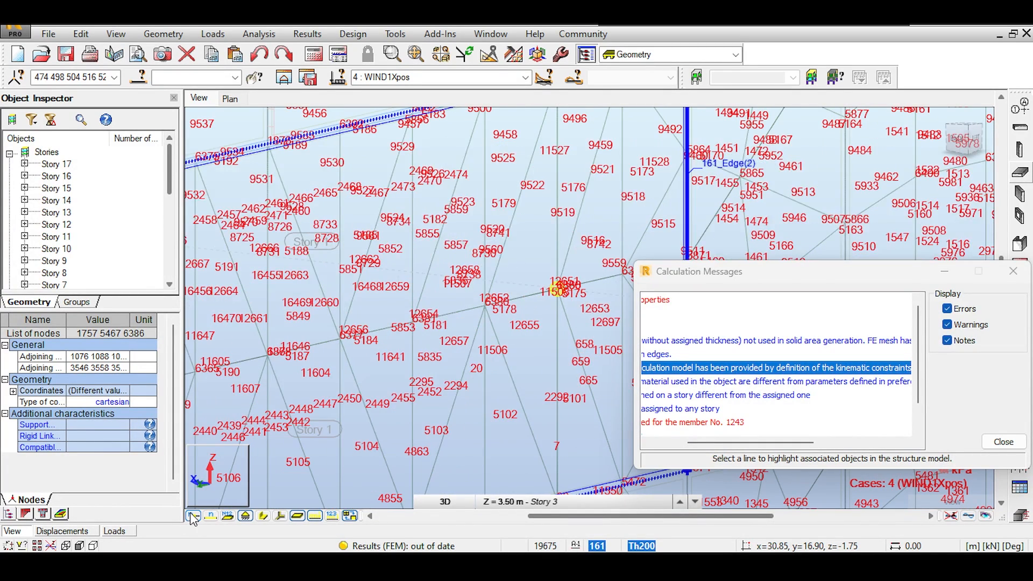
click(478, 311)
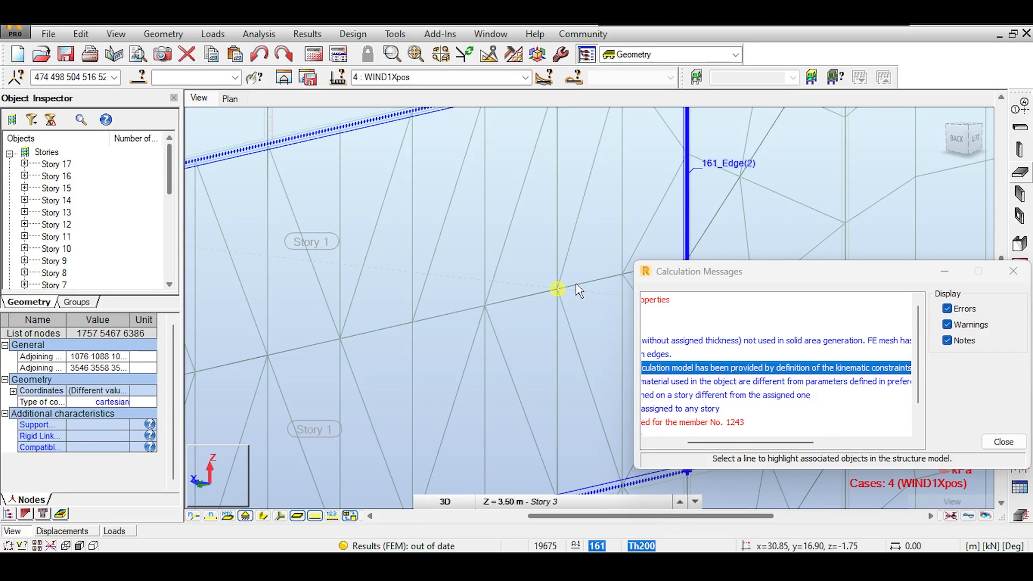
scroll(577, 291, up, 1)
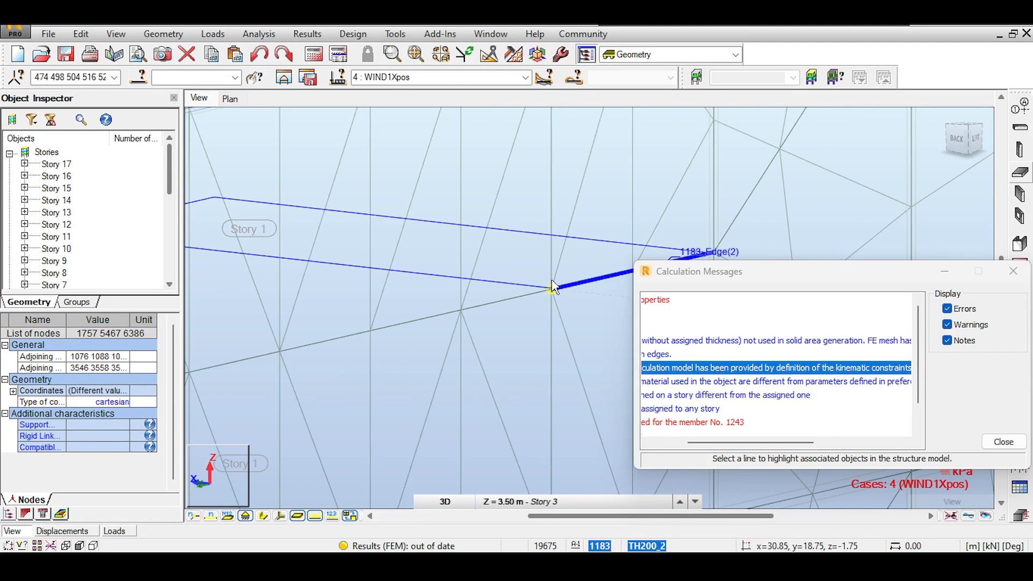
scroll(572, 298, up, 1)
middle_drag(617, 291, 571, 288)
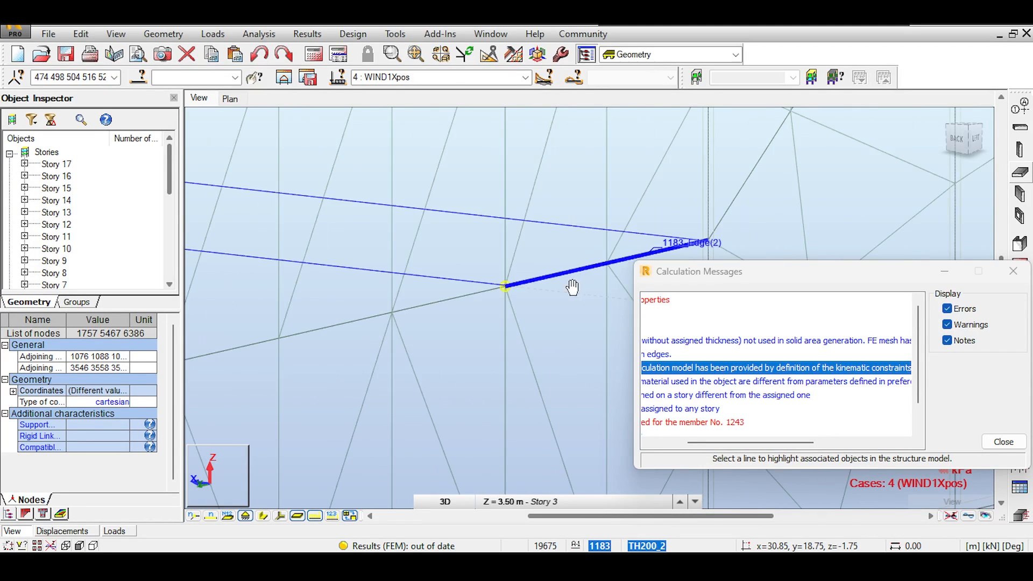
scroll(517, 293, up, 1)
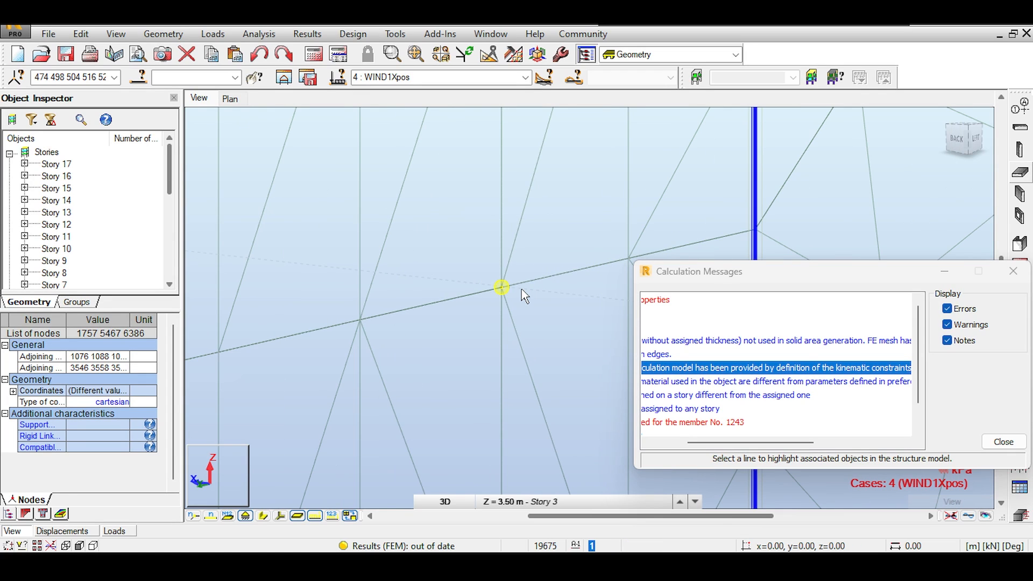
scroll(502, 290, up, 1)
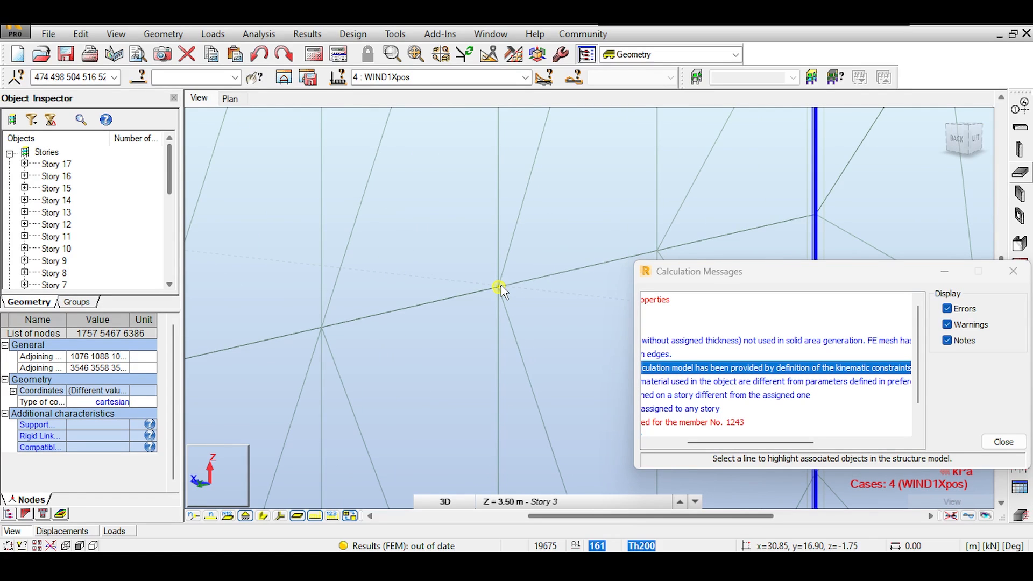
scroll(501, 291, up, 1)
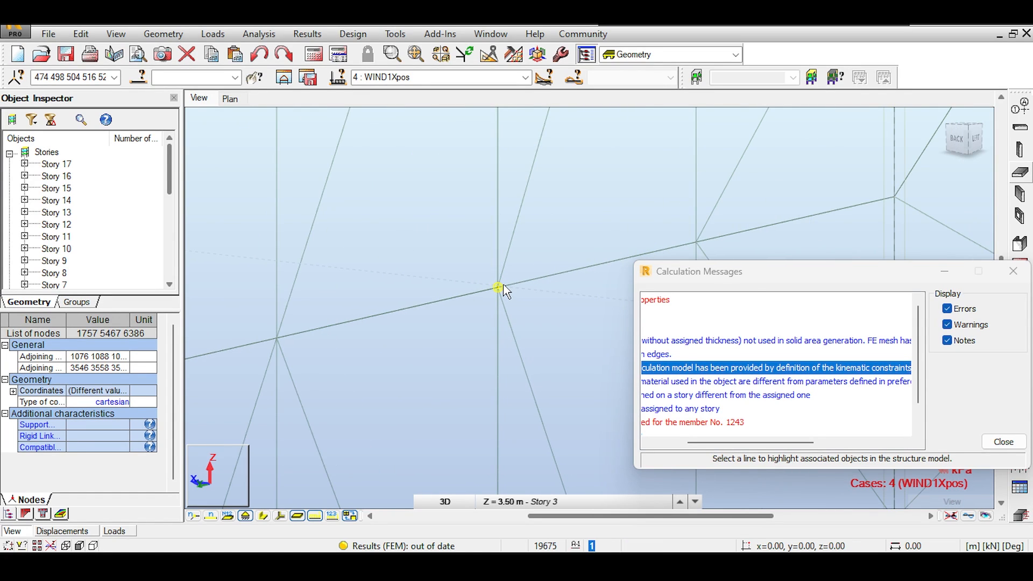
scroll(505, 291, up, 1)
scroll(517, 287, up, 1)
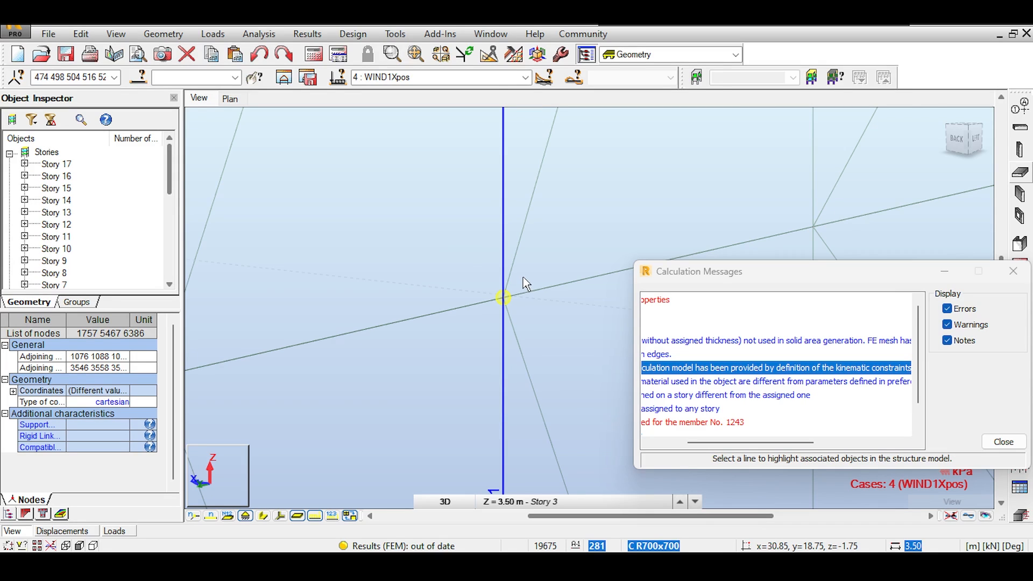
scroll(654, 251, up, 1)
scroll(466, 310, up, 1)
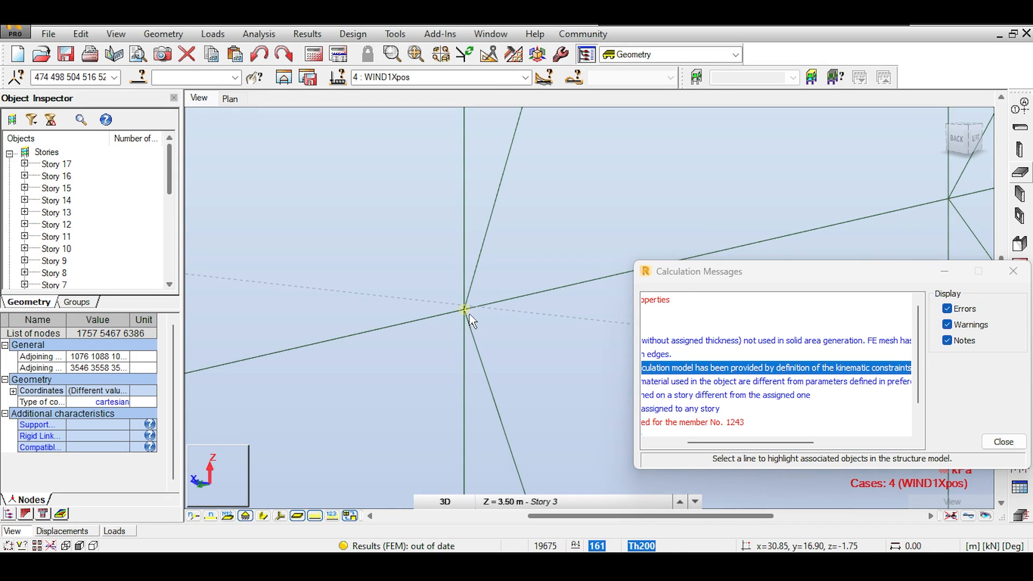
scroll(466, 313, up, 3)
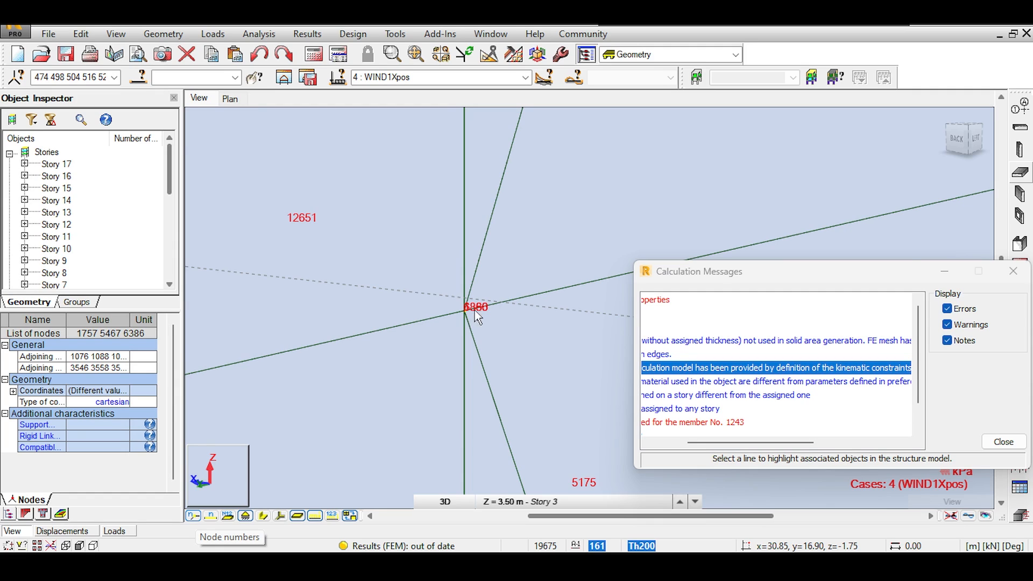
scroll(467, 317, up, 1)
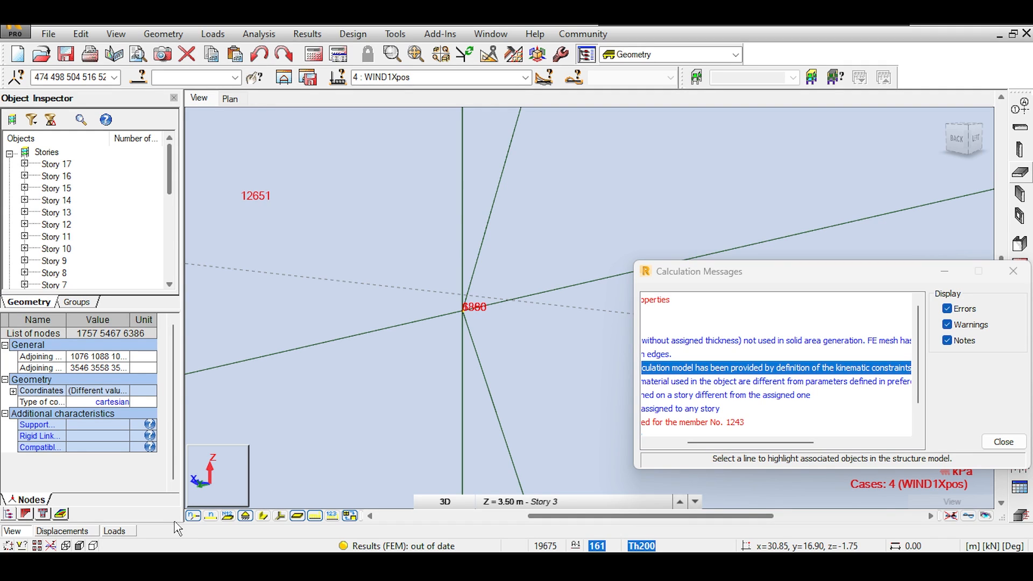
drag(419, 248, 556, 360)
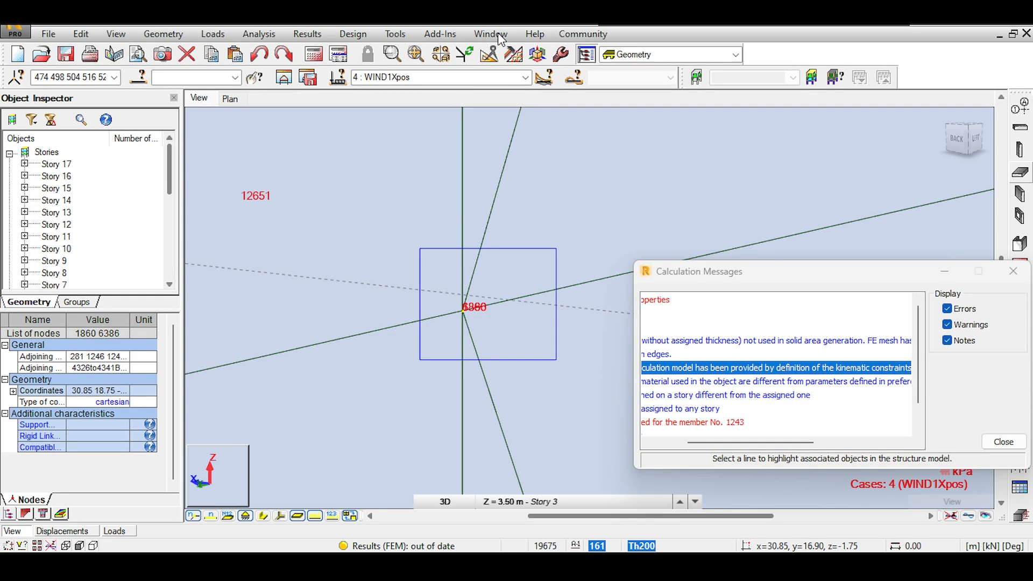
click(482, 338)
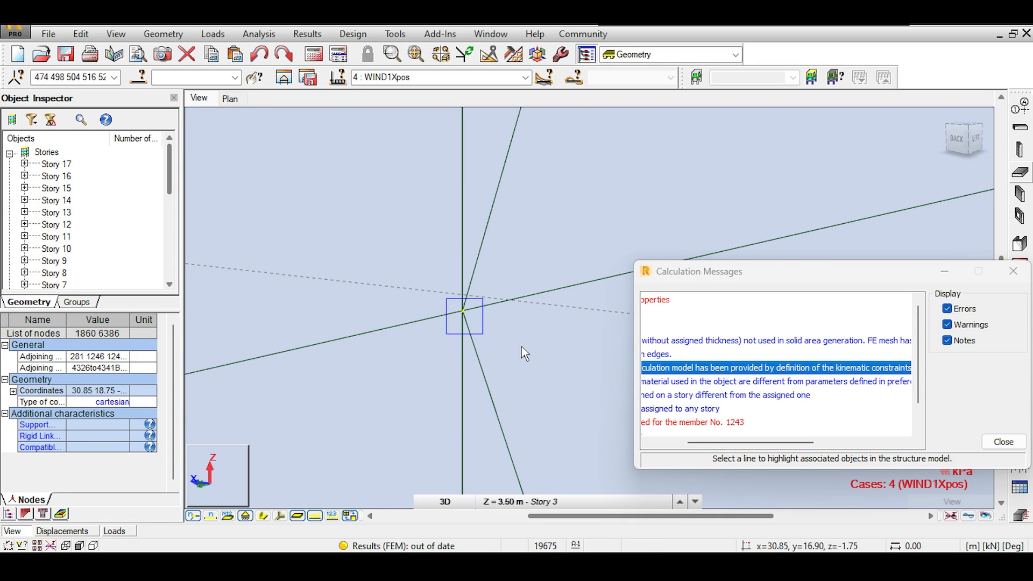
scroll(520, 347, down, 3)
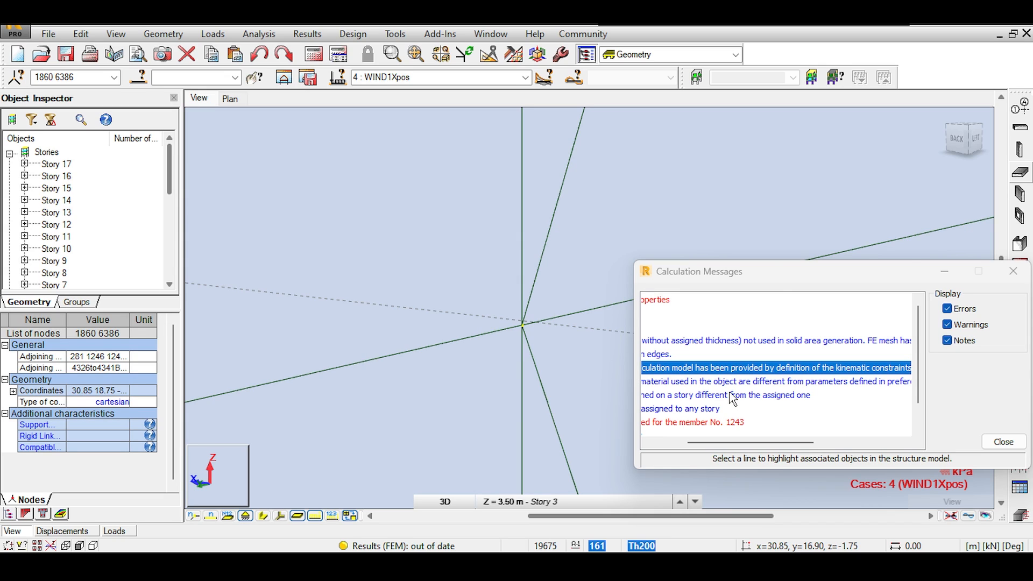
middle_drag(793, 210, 407, 353)
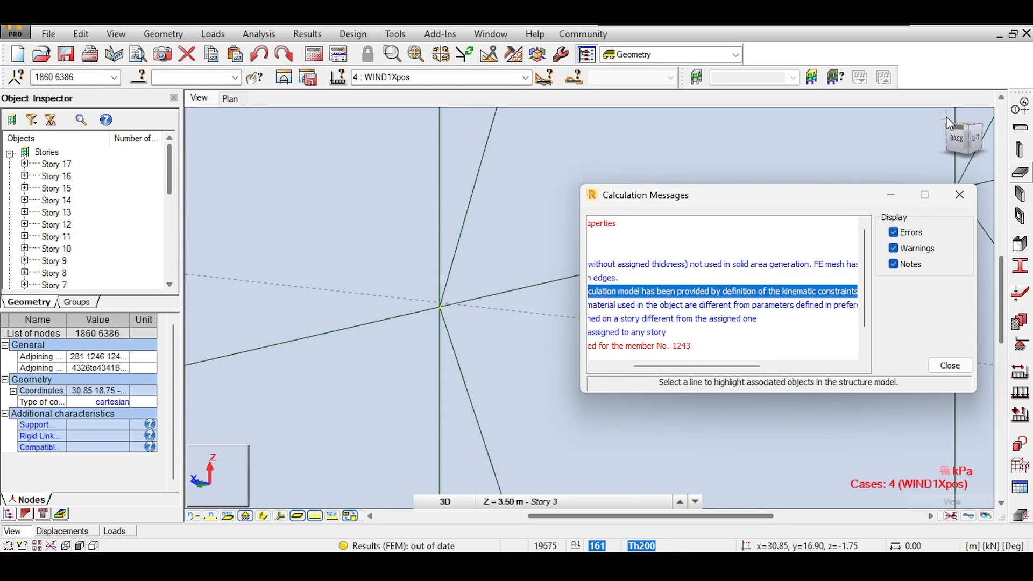
Reset to the whole tower view and select the 'Parameters of the material' warning
click(945, 116)
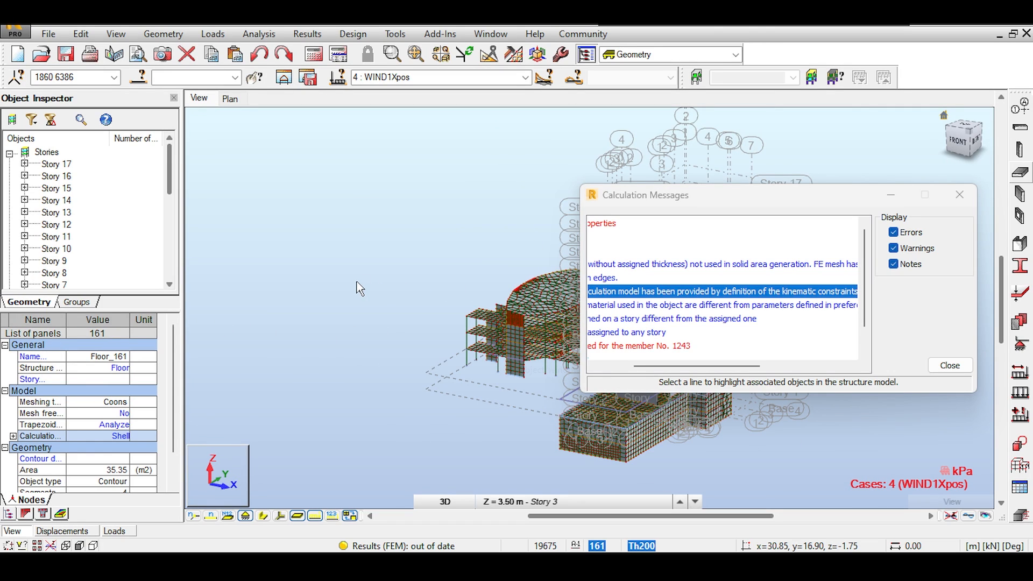
click(687, 298)
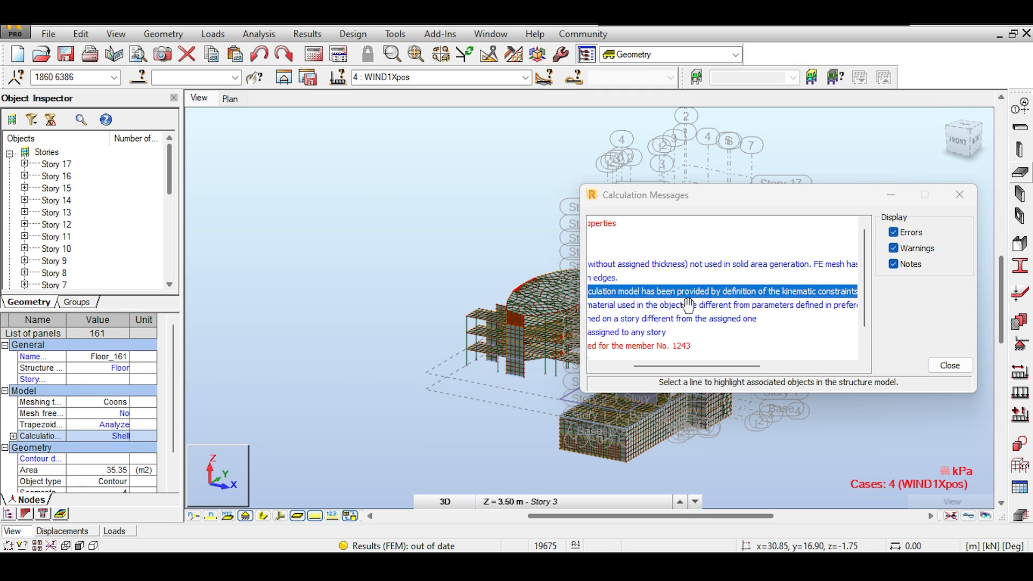
click(637, 309)
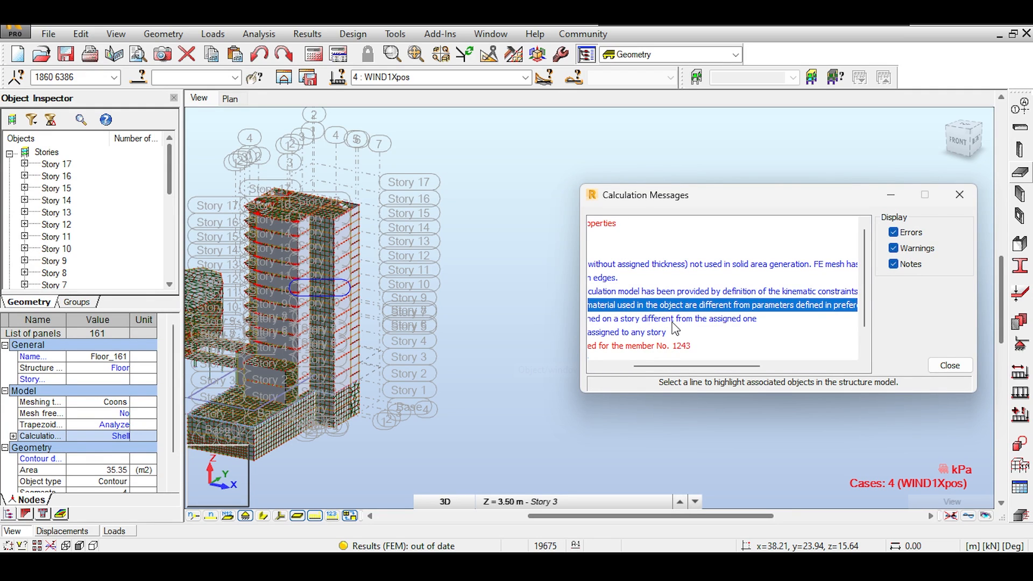
Check the different-story and no-story warnings, then select the 'no section for member 1243' message
click(671, 318)
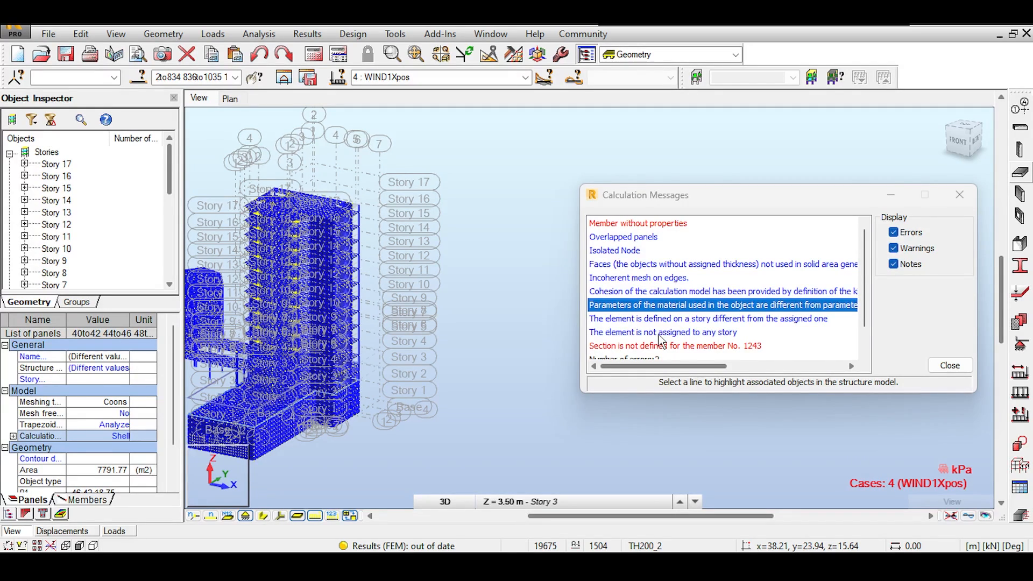
click(658, 335)
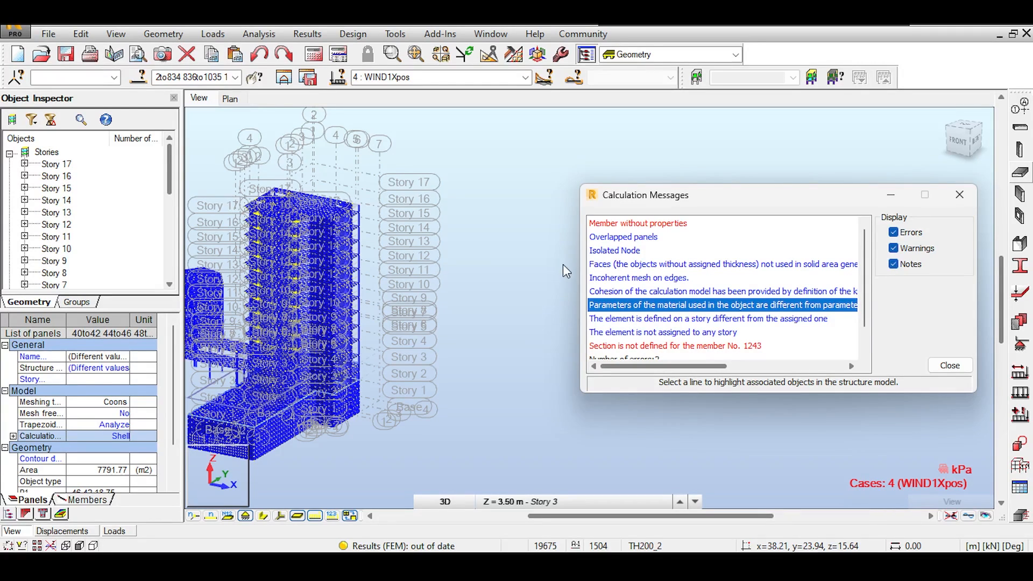
click(620, 323)
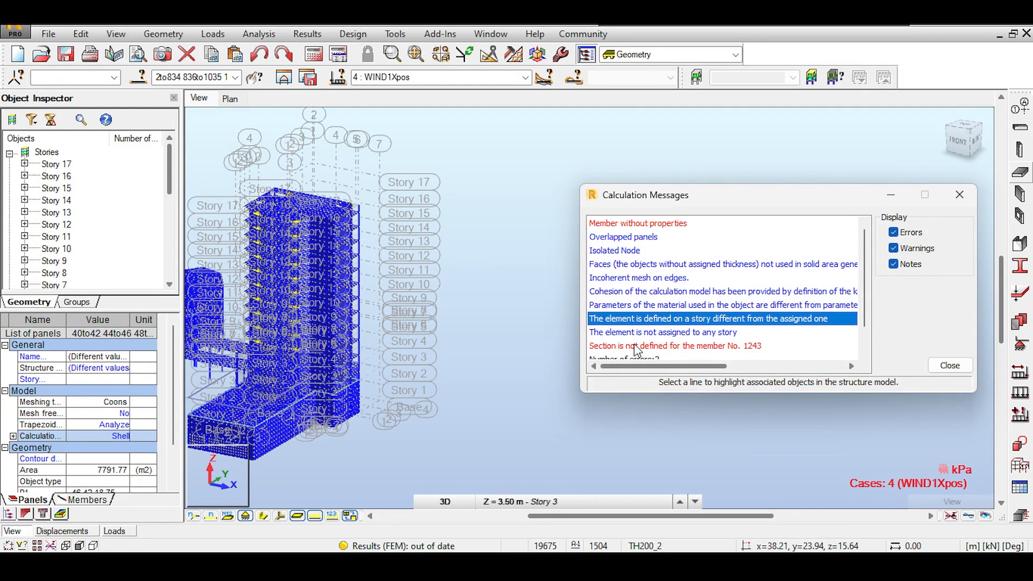
click(697, 333)
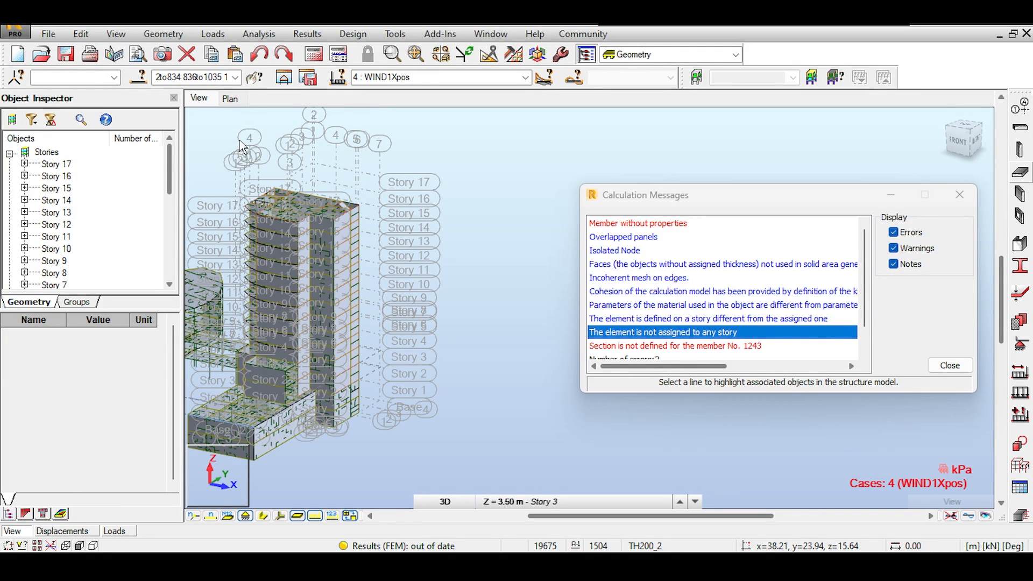
click(711, 346)
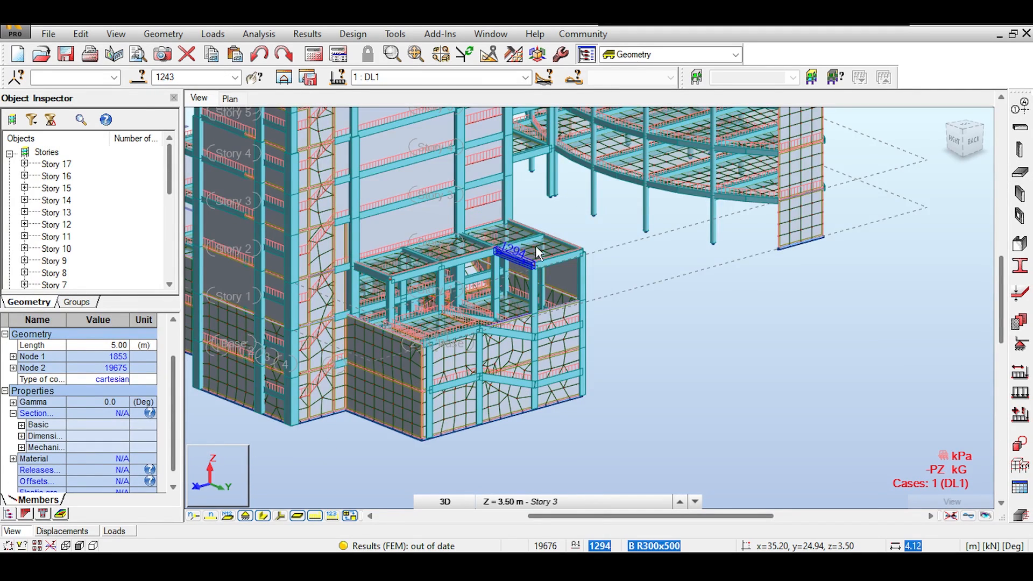
Select member 1243 by number and review its missing section and material in the Object Inspector
middle_drag(456, 196, 579, 272)
scroll(579, 272, down, 1)
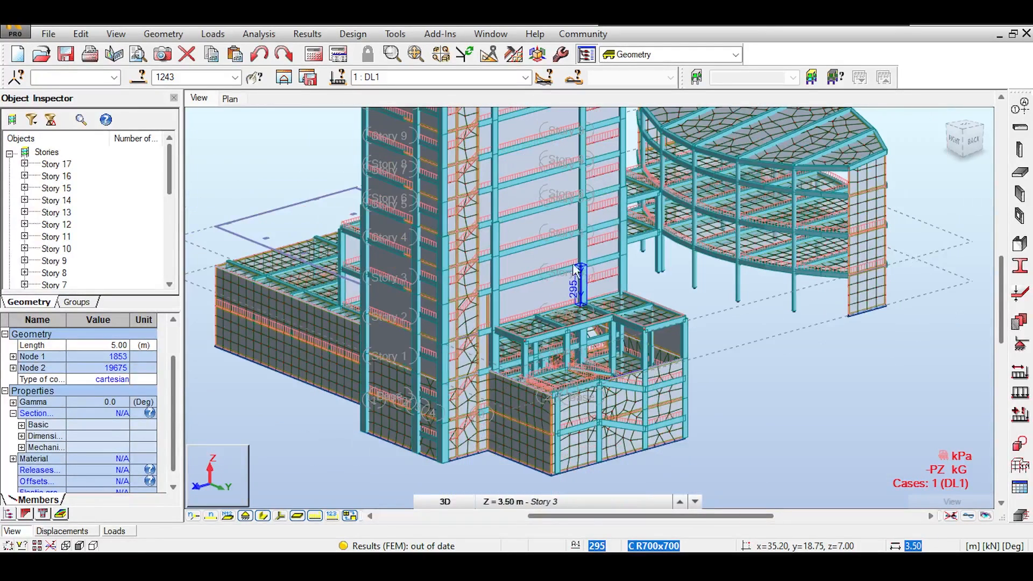
click(207, 79)
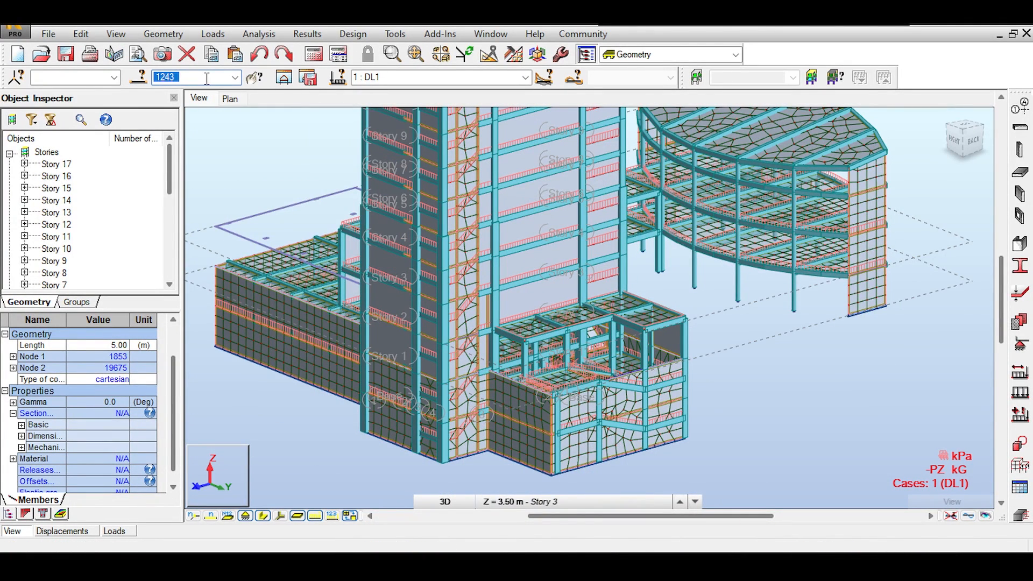
key(Return)
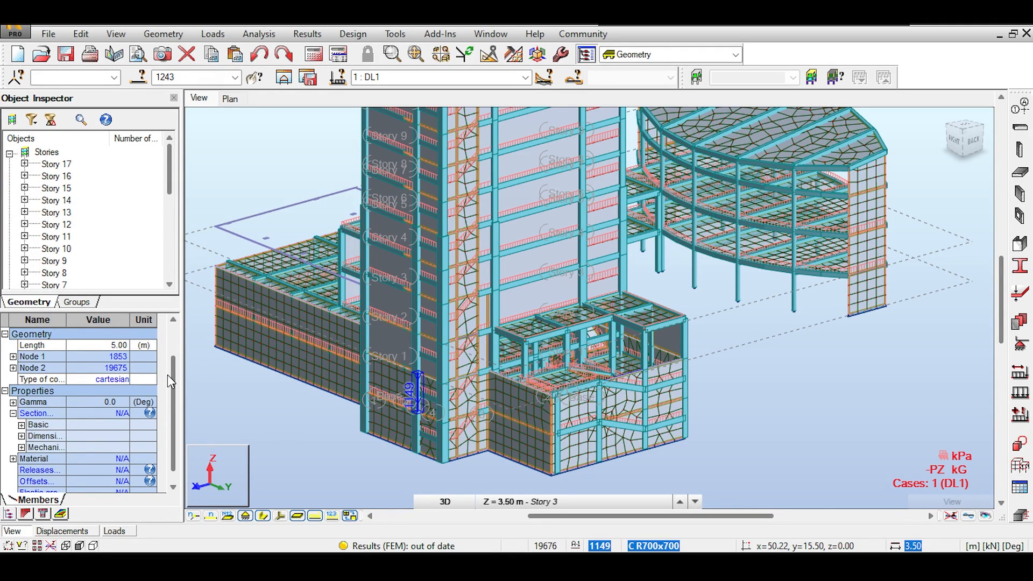
mouse_move(168, 376)
mouse_down()
mouse_move(176, 340)
mouse_move(174, 379)
mouse_up()
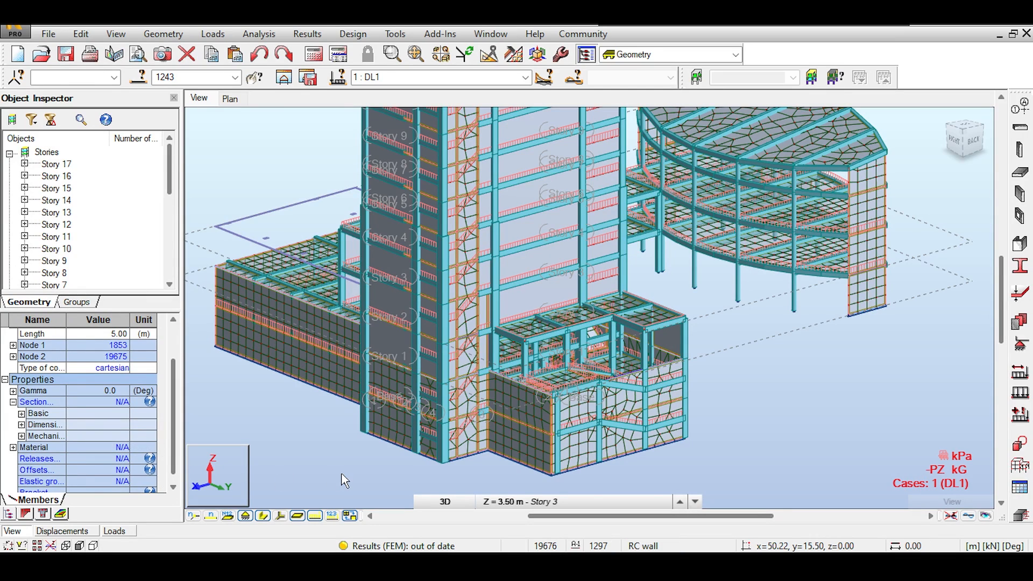
Isolate member 1243 in a new window, zoom in on it, then exit to the full model
click(286, 79)
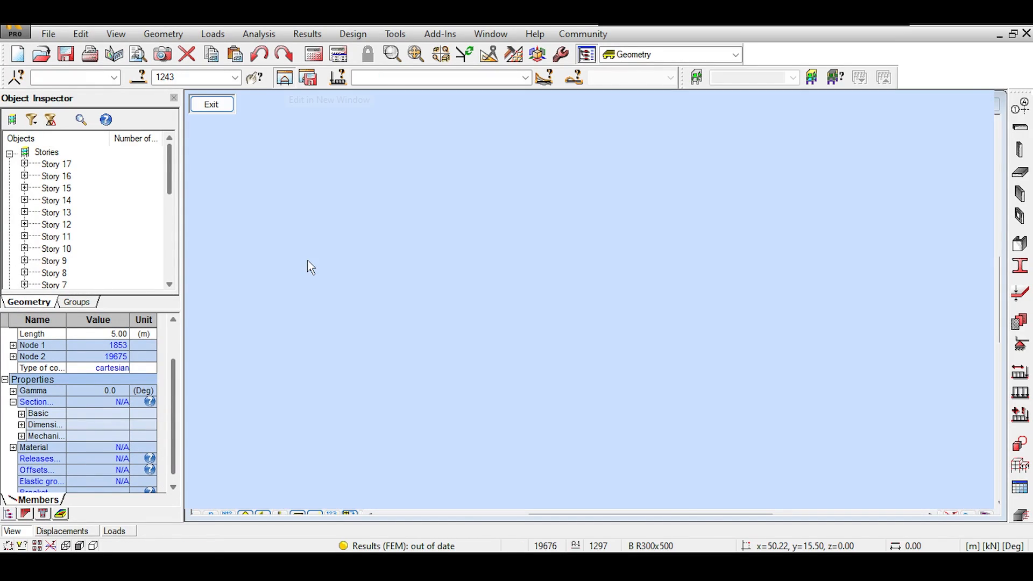
scroll(510, 275, up, 3)
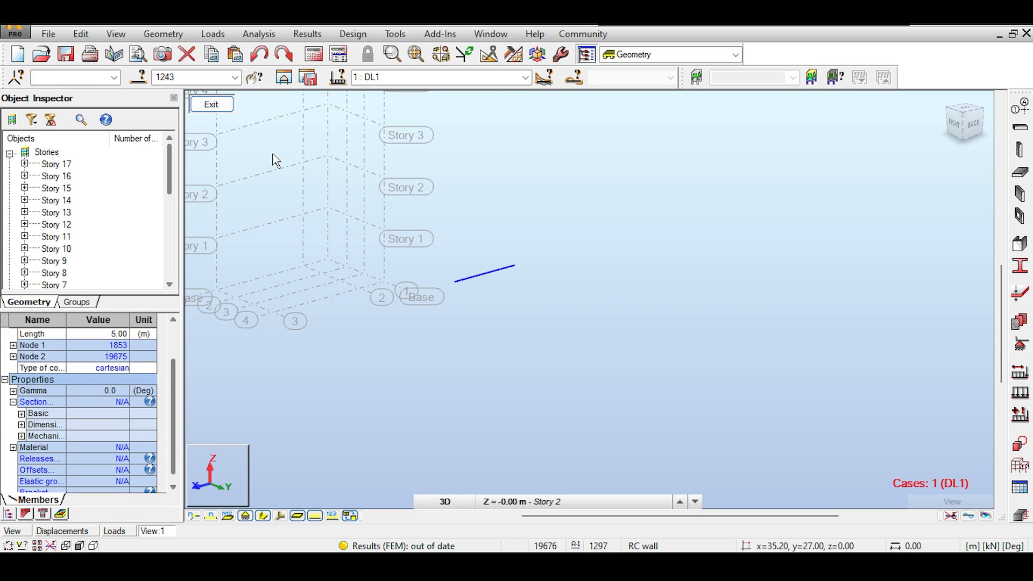
click(197, 100)
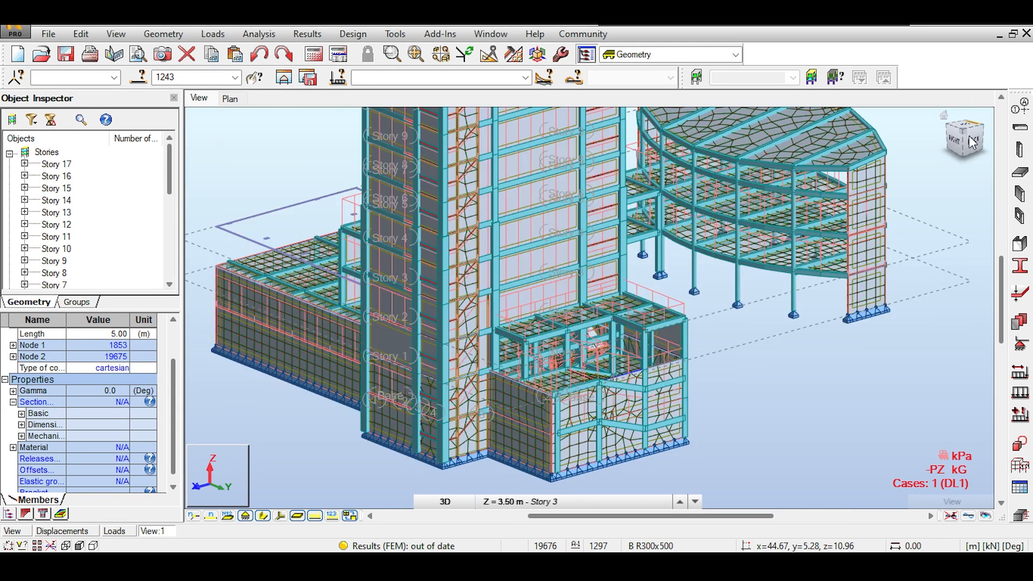
Orbit and pan the model, then snap to the back-right ViewCube view of the low-rise block
shift+middle_drag(512, 243, 431, 232)
middle_drag(979, 134, 874, 133)
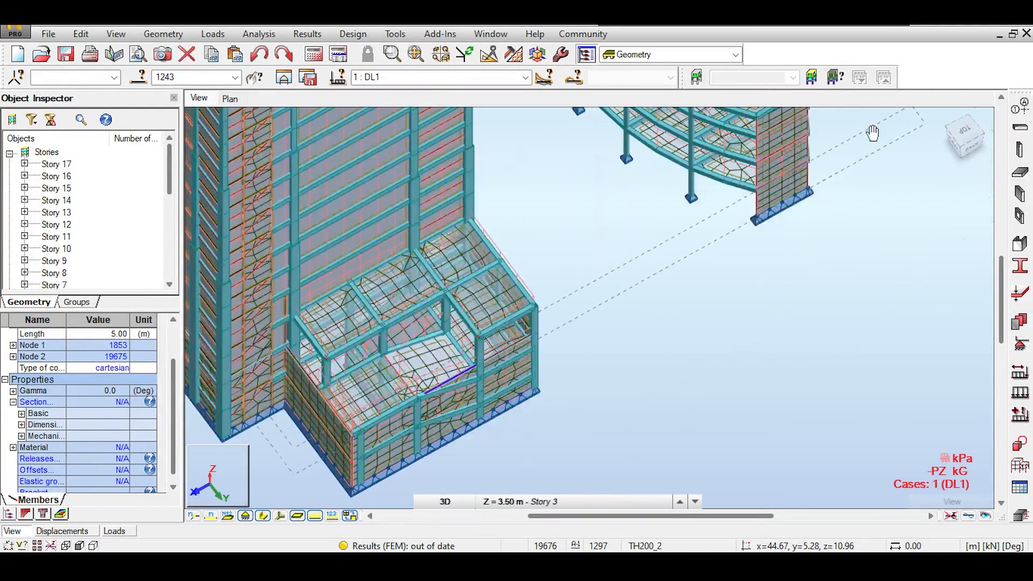
middle_drag(678, 251, 699, 173)
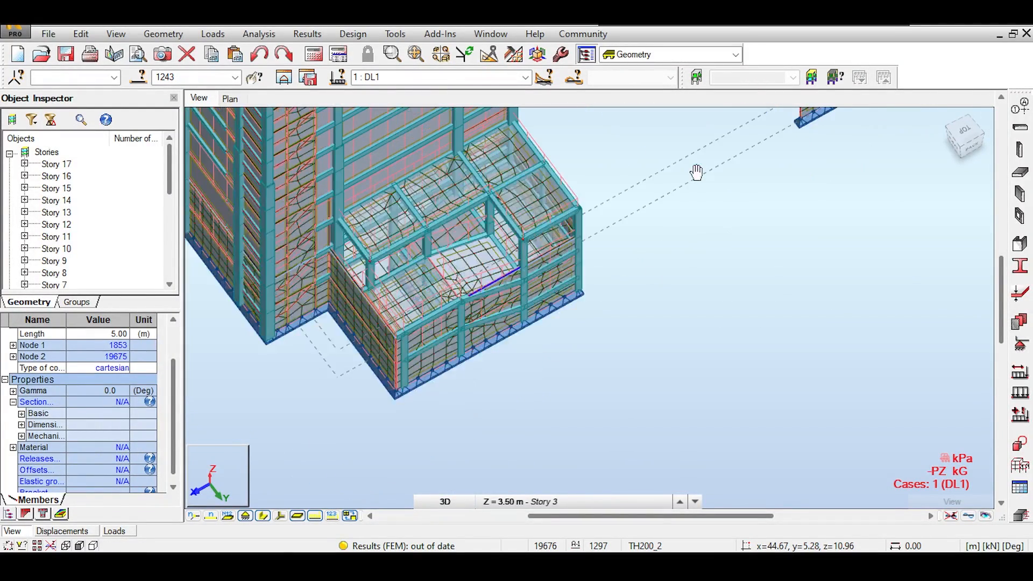
click(969, 141)
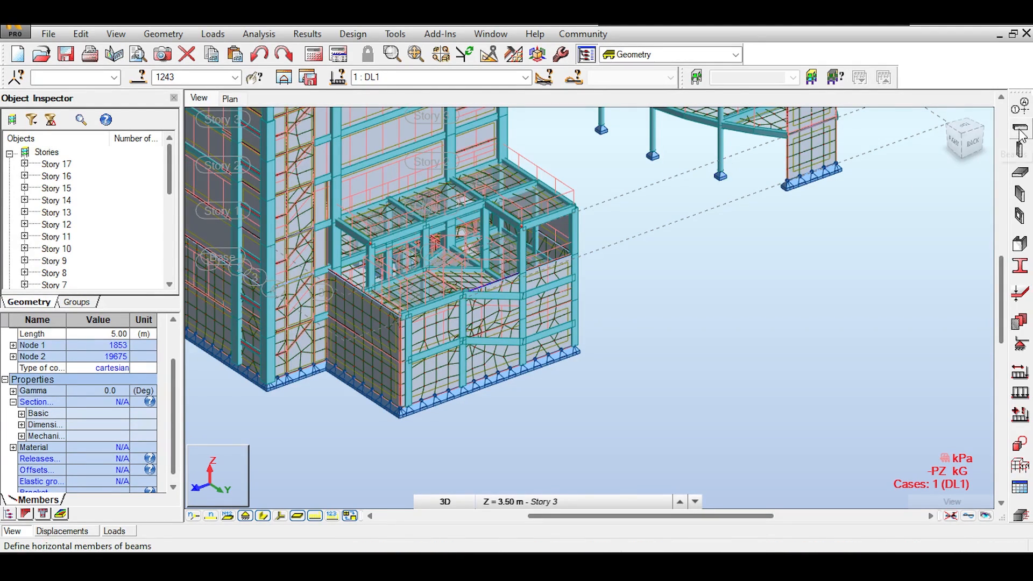
Assign the C R900x600 section to member 1243
click(1020, 269)
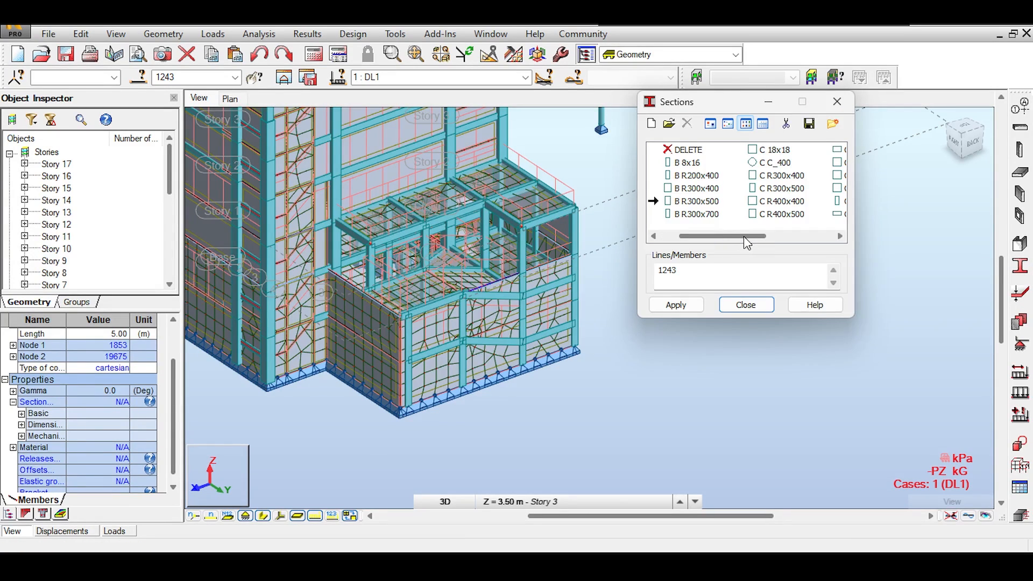
drag(745, 238, 800, 238)
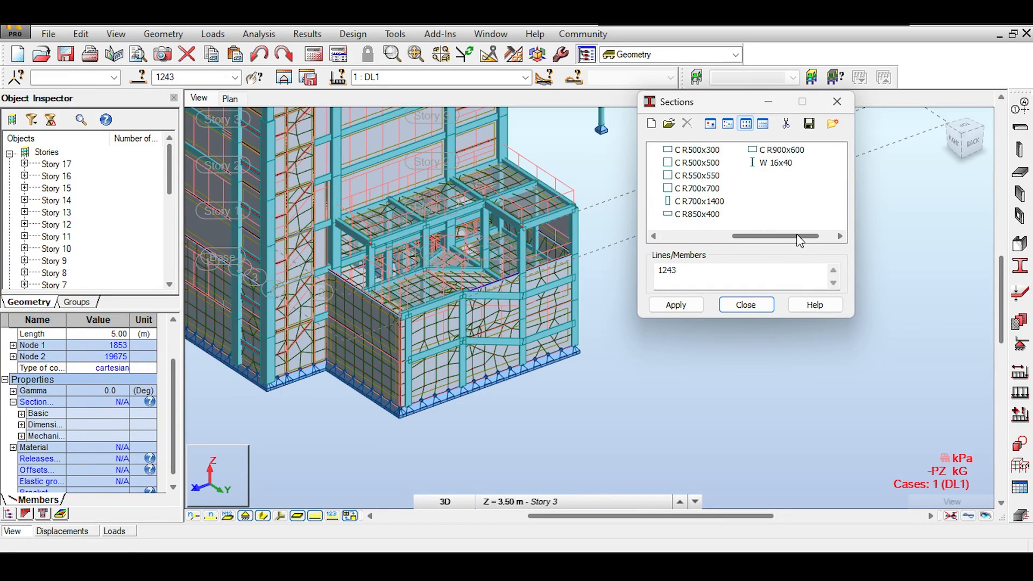
click(782, 151)
click(676, 303)
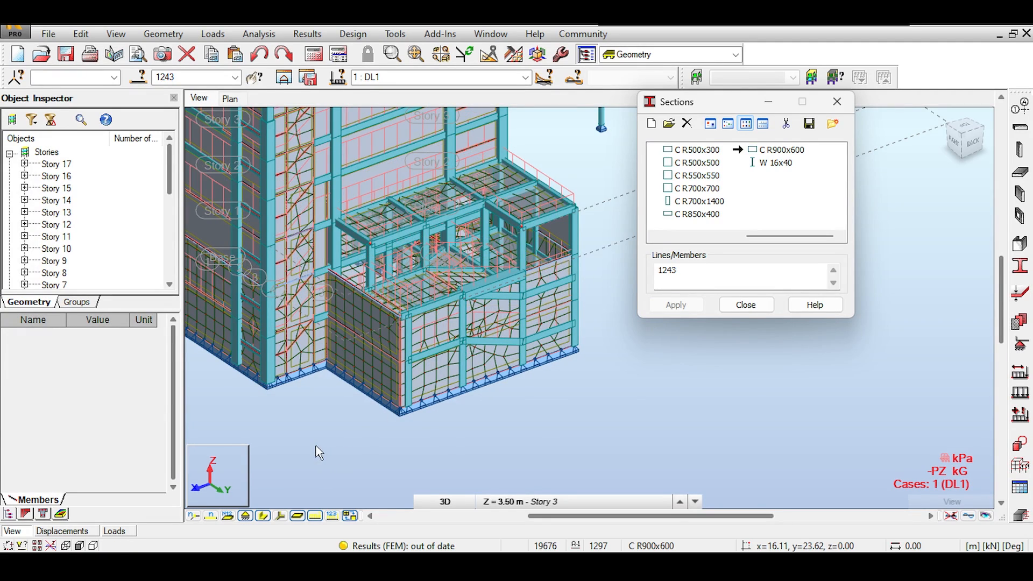
Select member 1243 to confirm it carries C R900x600, then close the Sections dialog
click(493, 277)
scroll(508, 291, up, 3)
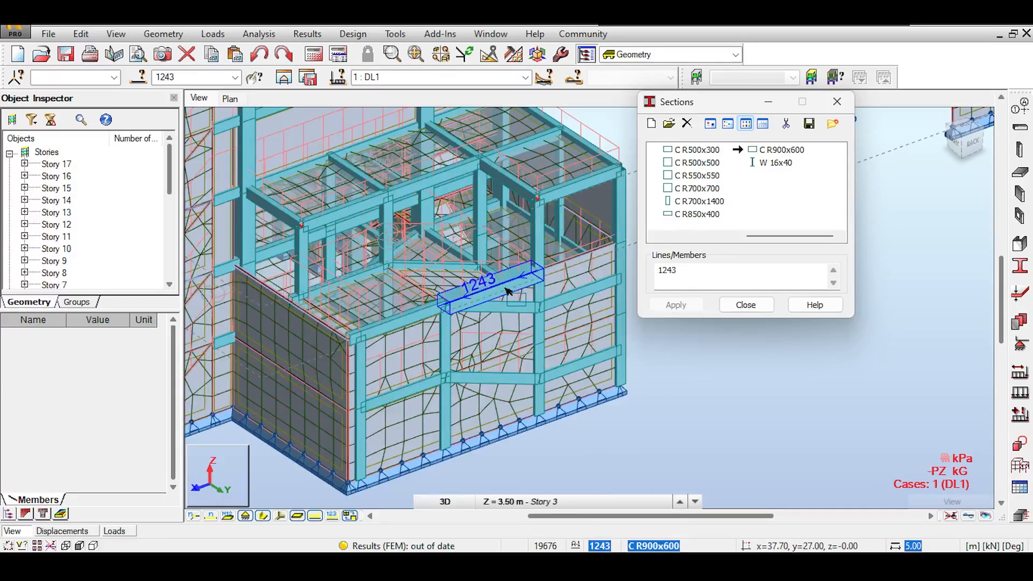
scroll(508, 291, up, 1)
click(535, 225)
middle_drag(524, 204, 461, 209)
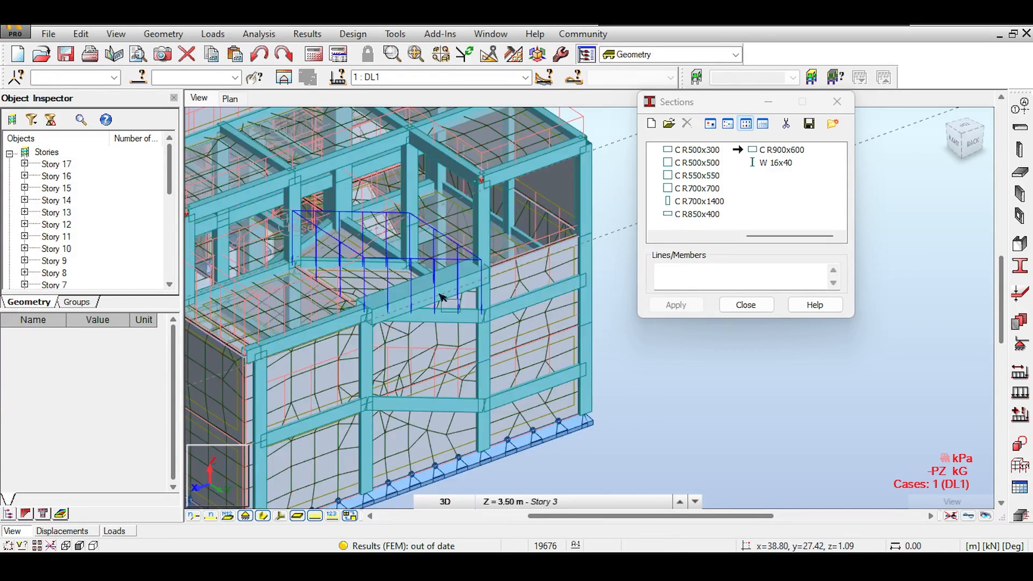
scroll(440, 297, up, 1)
click(442, 294)
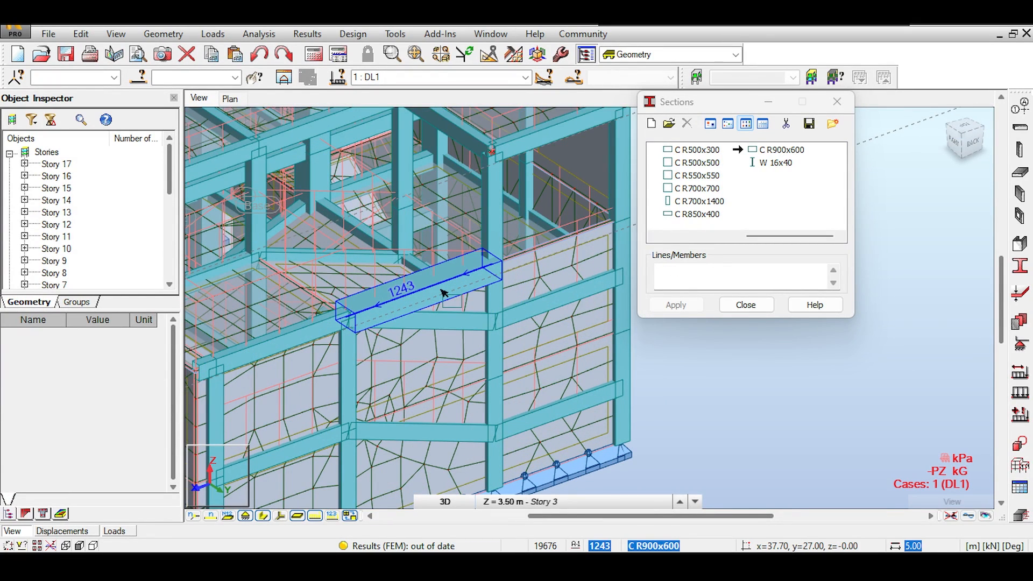
click(716, 340)
click(746, 306)
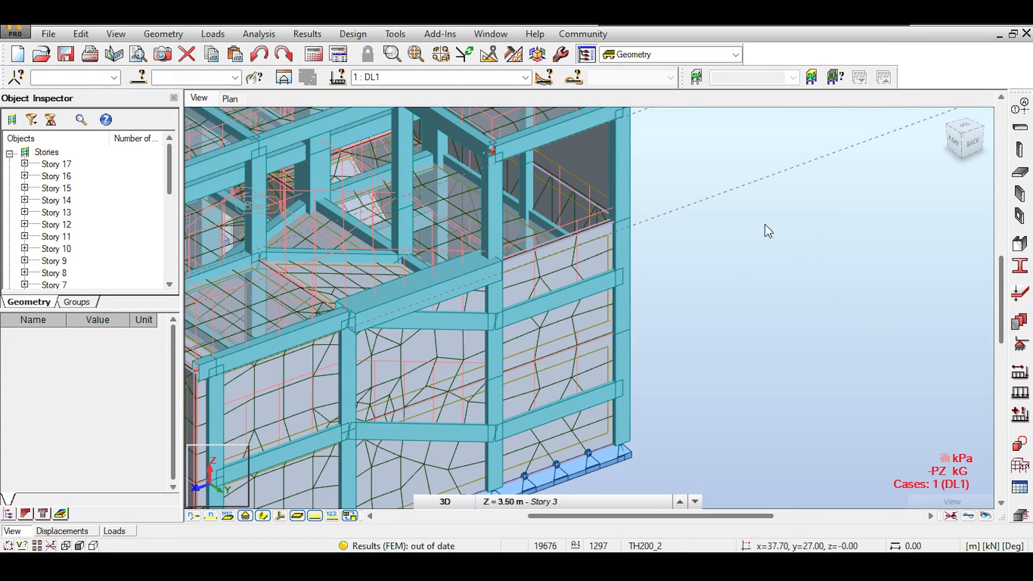
Pan down to Story 2 and select beam 1243 to inspect its properties
scroll(764, 182, down, 2)
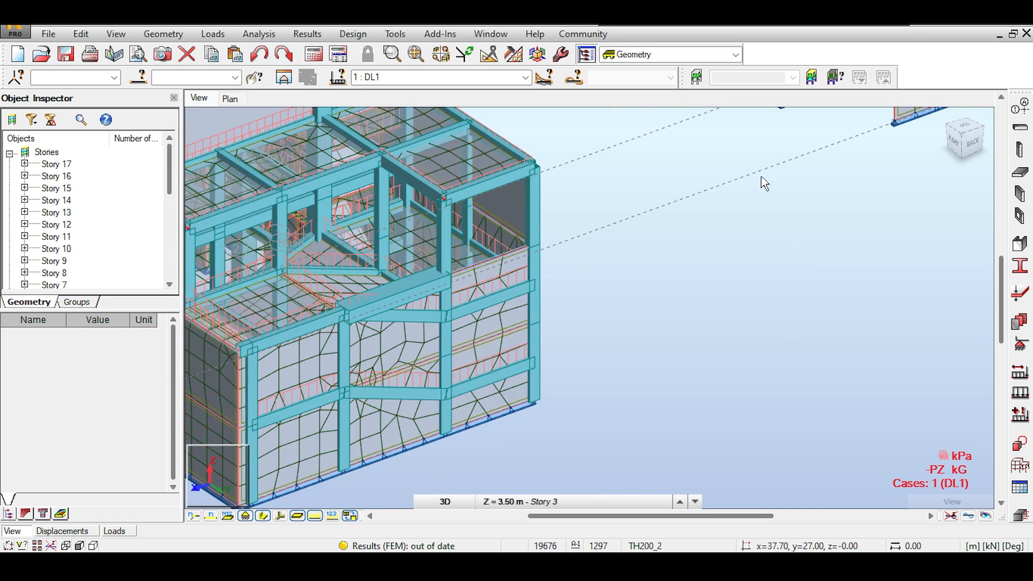
middle_drag(761, 180, 746, 232)
scroll(637, 301, down, 1)
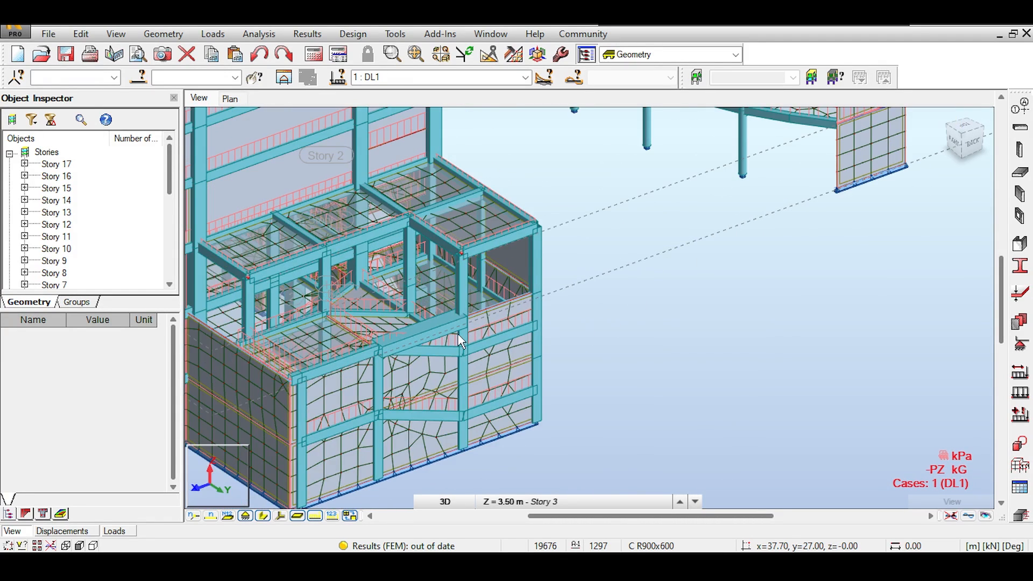
click(432, 327)
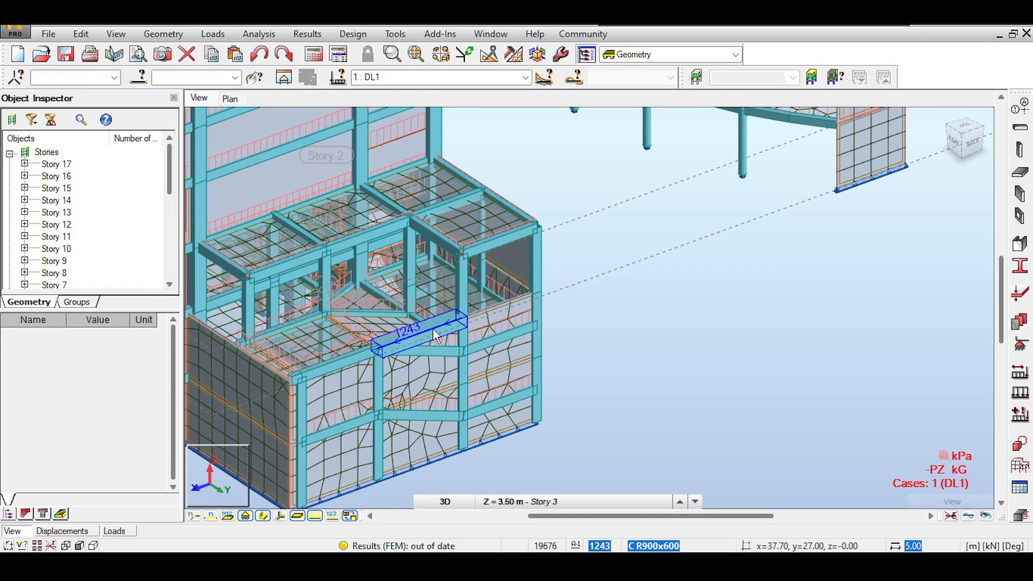
click(433, 329)
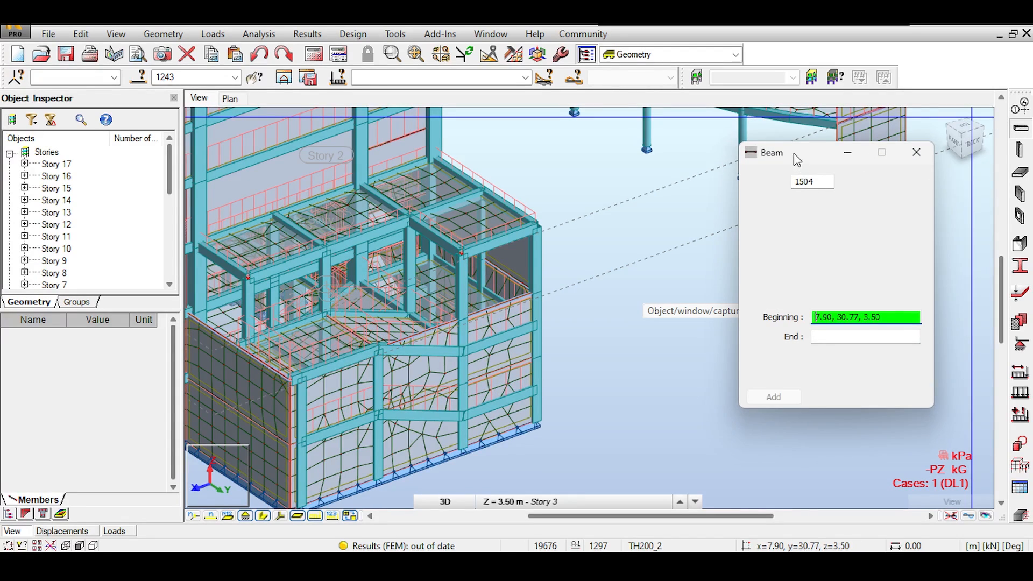
Place beam 1504 from the low-rise column-top node to the circular building node
drag(796, 157, 835, 182)
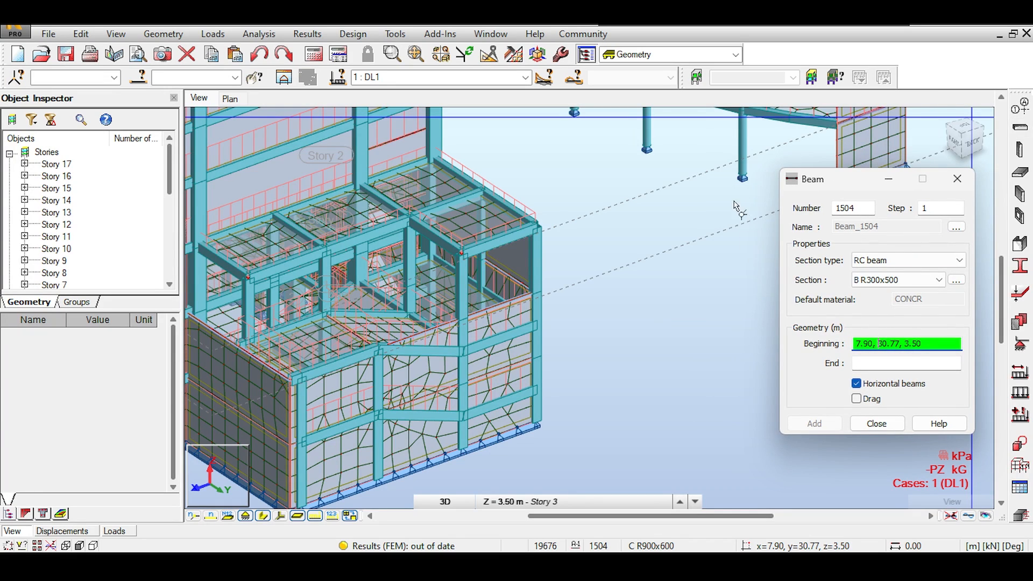
middle_drag(602, 224, 512, 230)
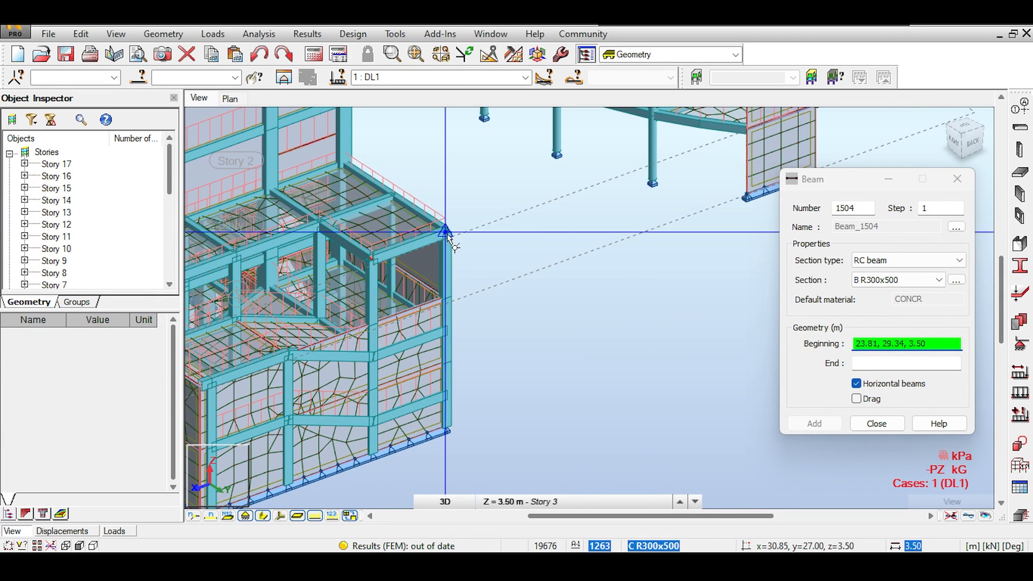
click(652, 180)
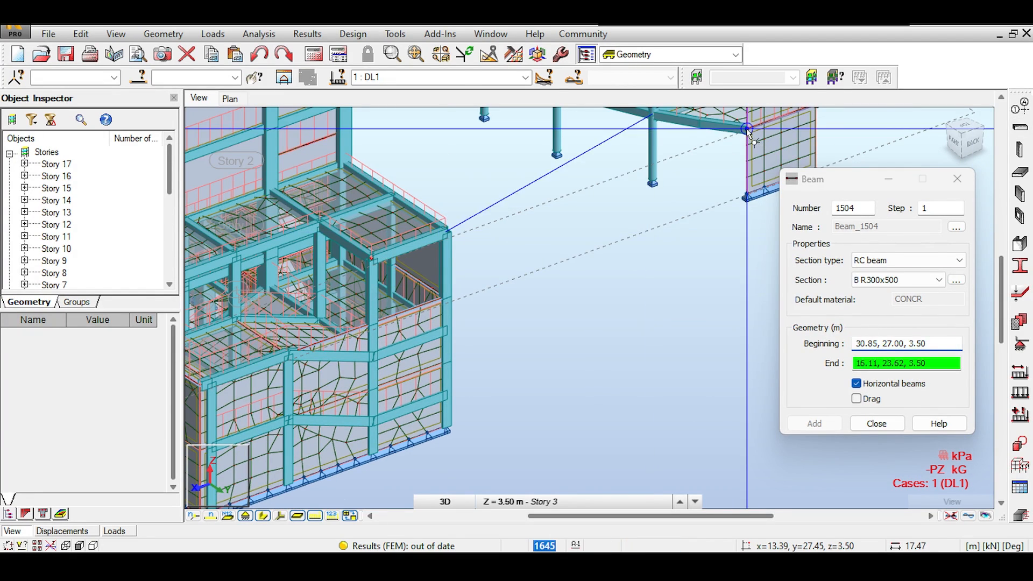
click(698, 184)
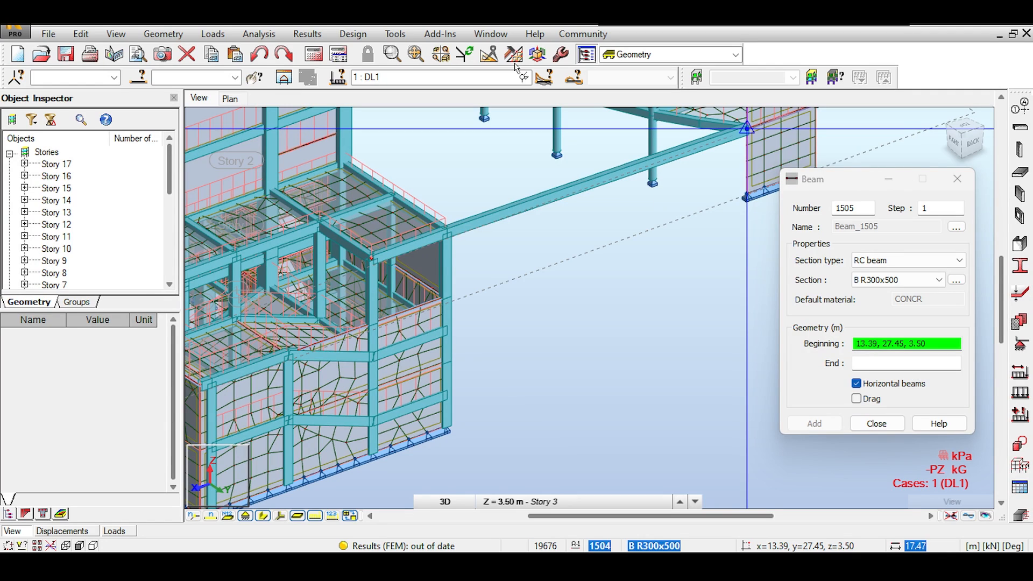
click(259, 53)
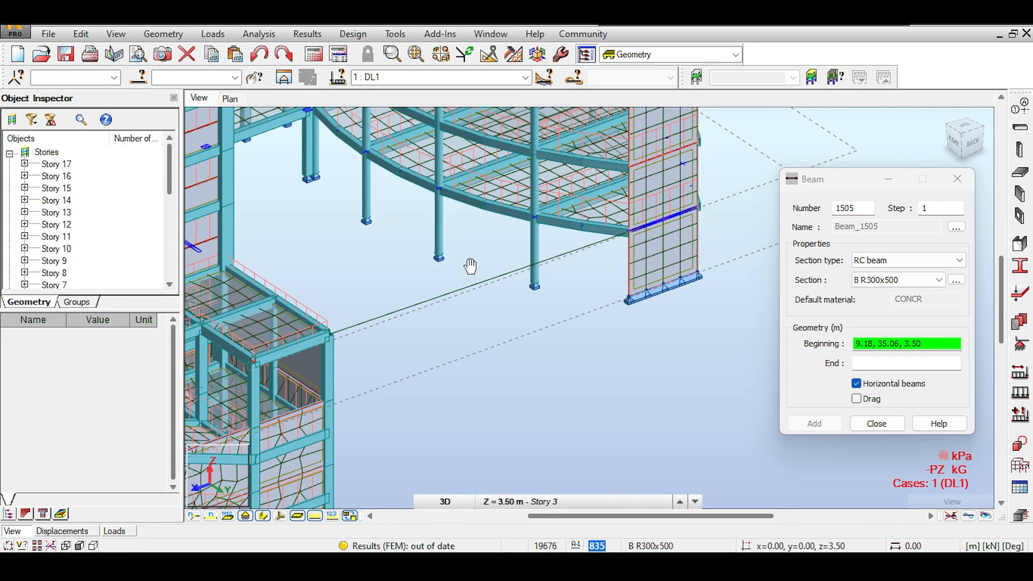
Keep the B R300x500 RC section while viewing the circular building's columns
middle_drag(470, 265, 476, 254)
drag(842, 184, 731, 198)
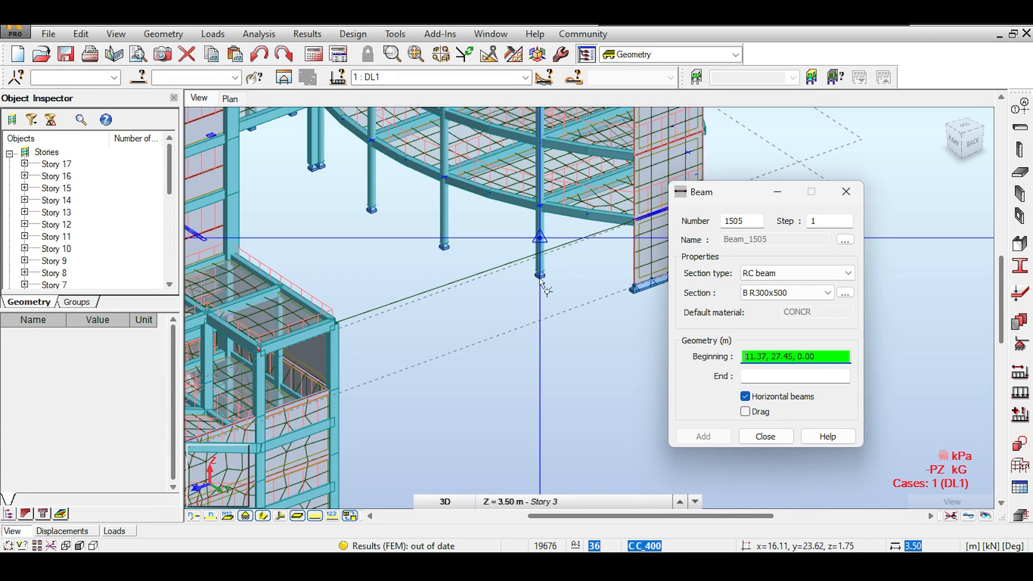
middle_drag(495, 283, 556, 240)
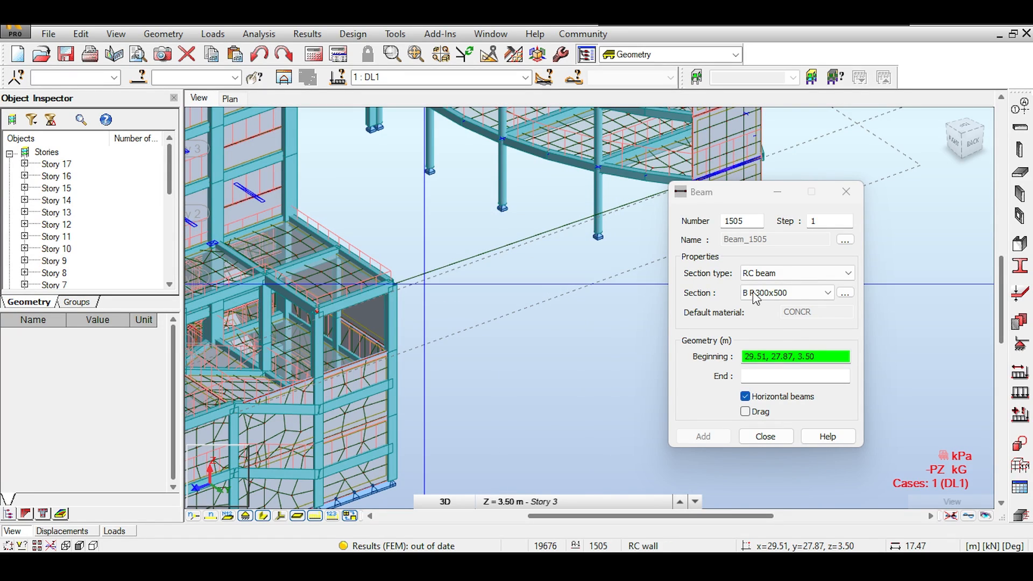
click(770, 293)
click(778, 292)
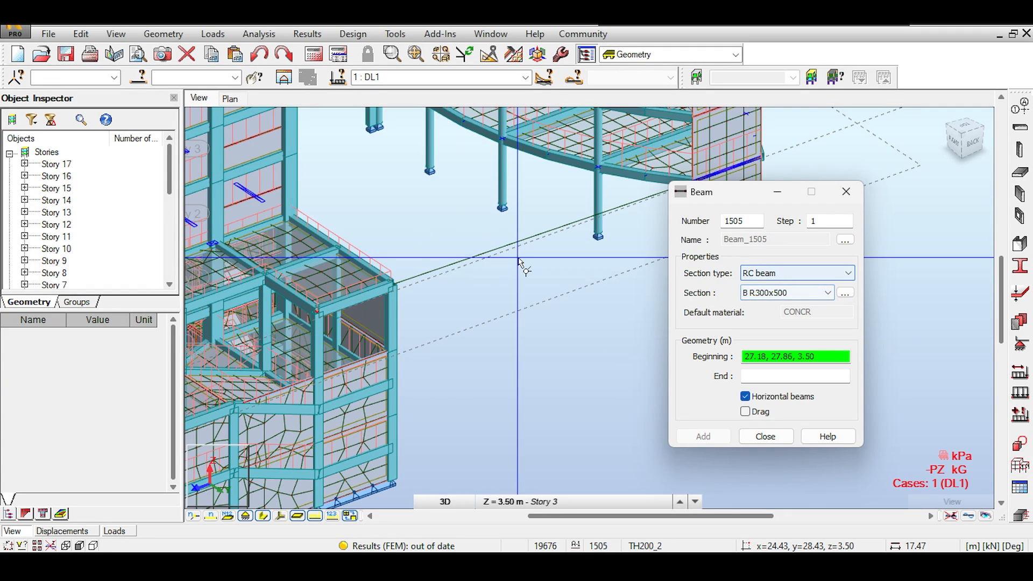
middle_drag(518, 258, 460, 296)
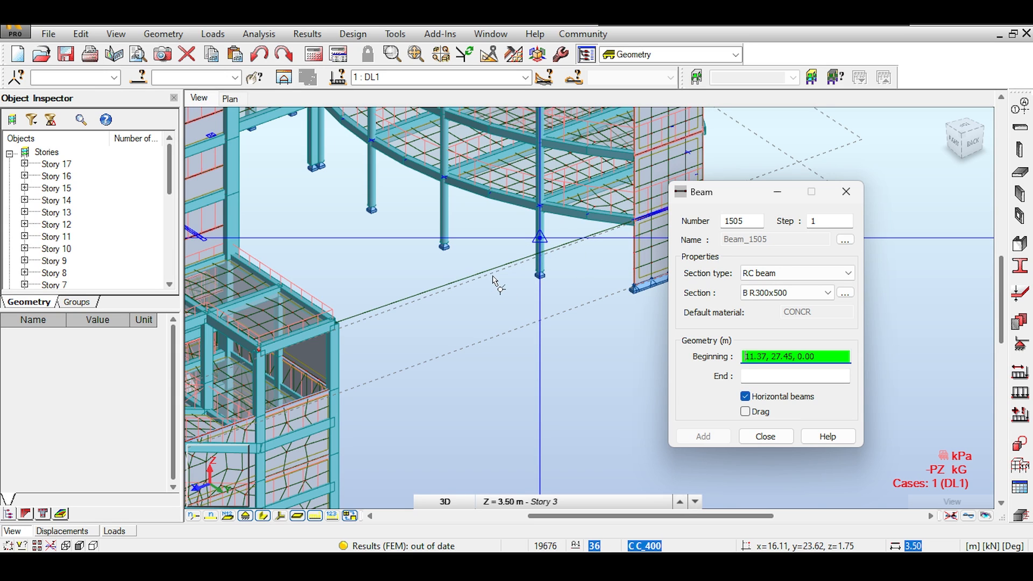
middle_drag(500, 284, 559, 246)
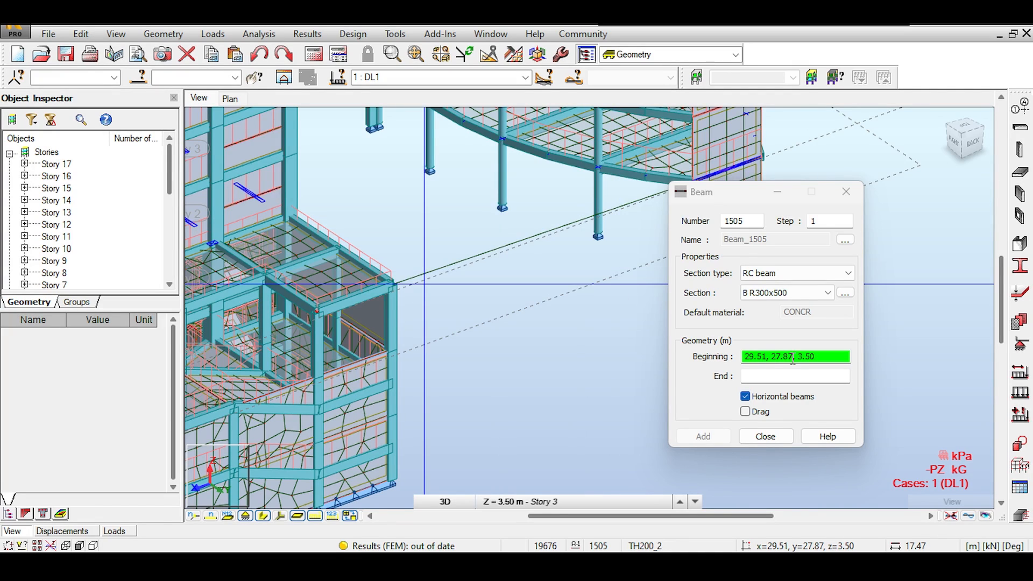
click(758, 292)
click(772, 291)
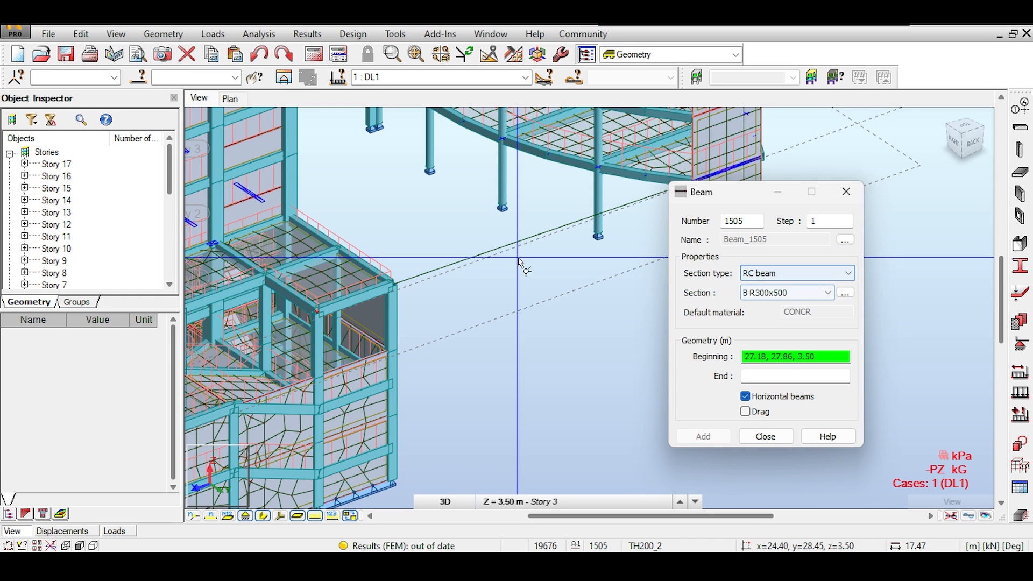
Bring the low-rise block back into view and close the Beam dialog
middle_drag(225, 423, 344, 348)
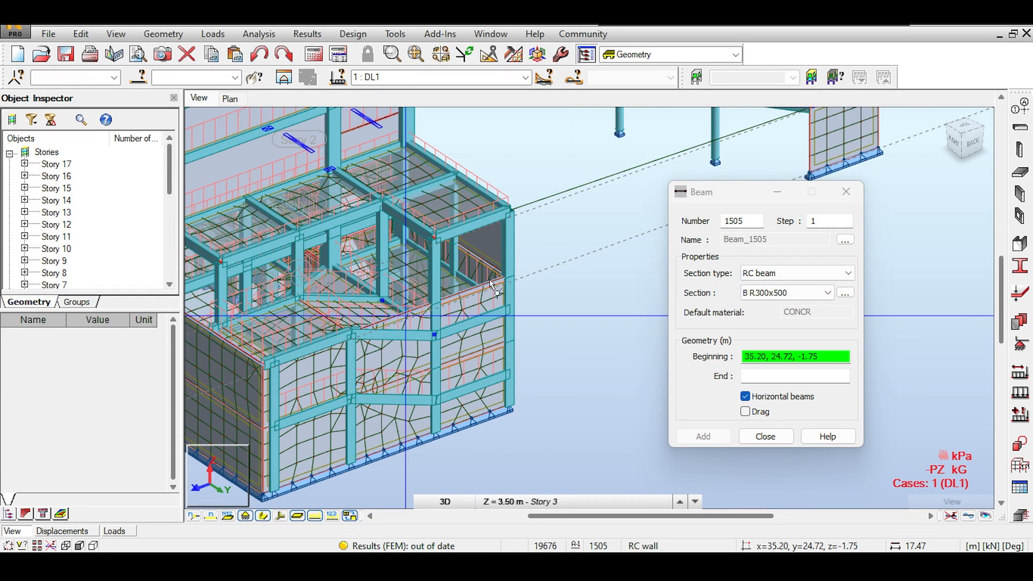
middle_drag(530, 265, 481, 292)
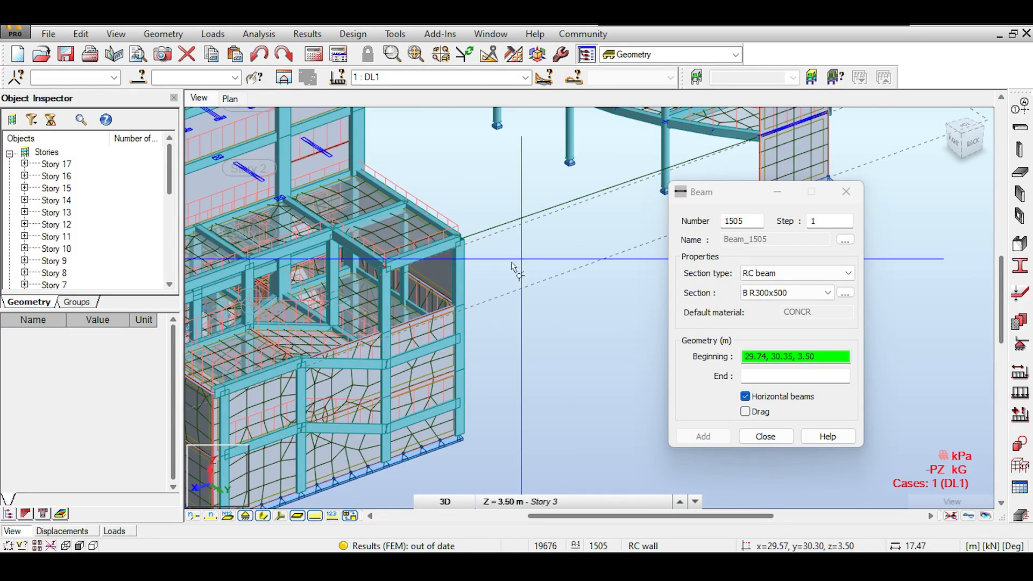
scroll(354, 349, up, 2)
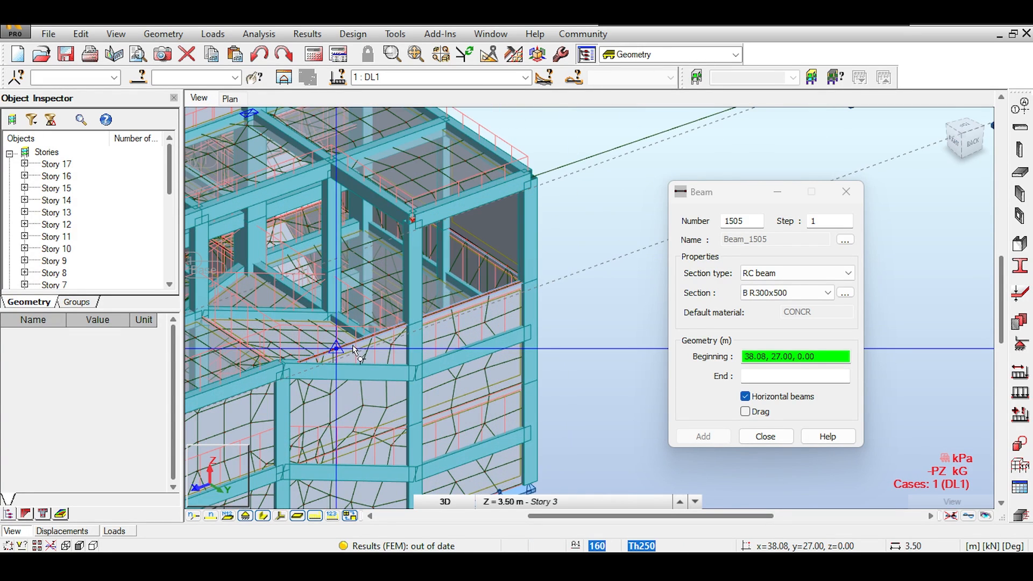
scroll(355, 347, down, 3)
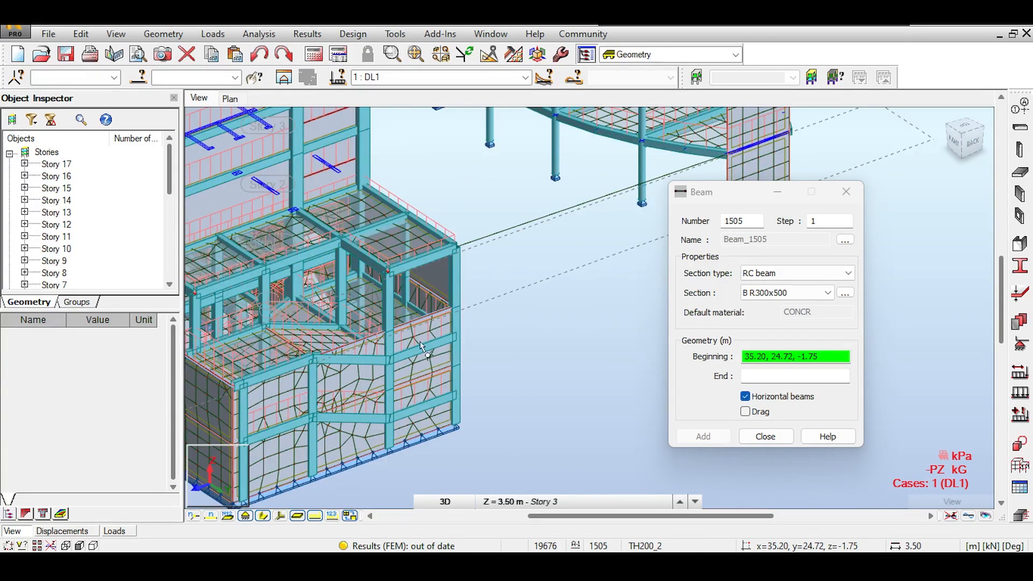
click(765, 436)
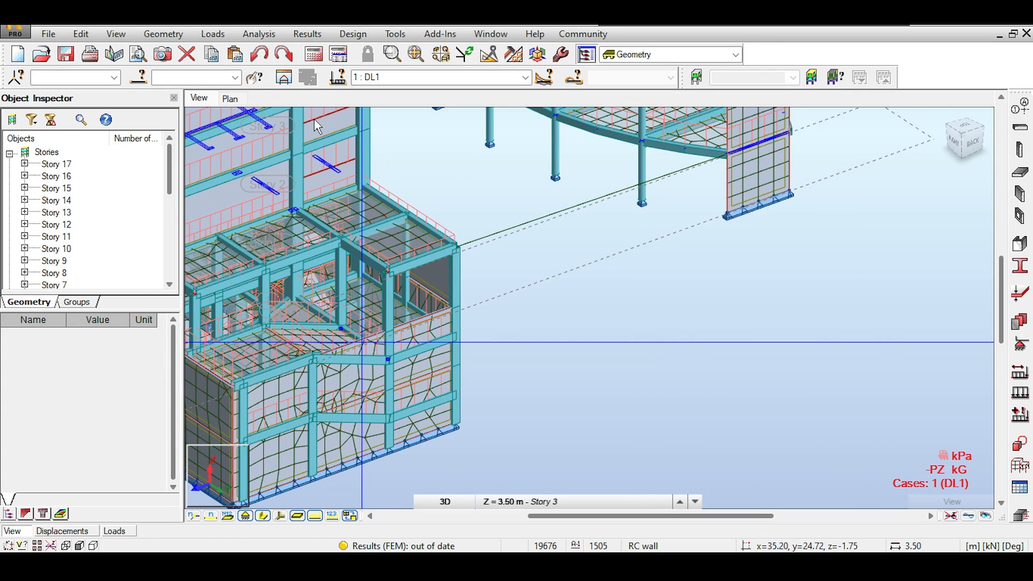
Undo the beam joining the low-rise block to the circular building, then nudge the view
click(264, 59)
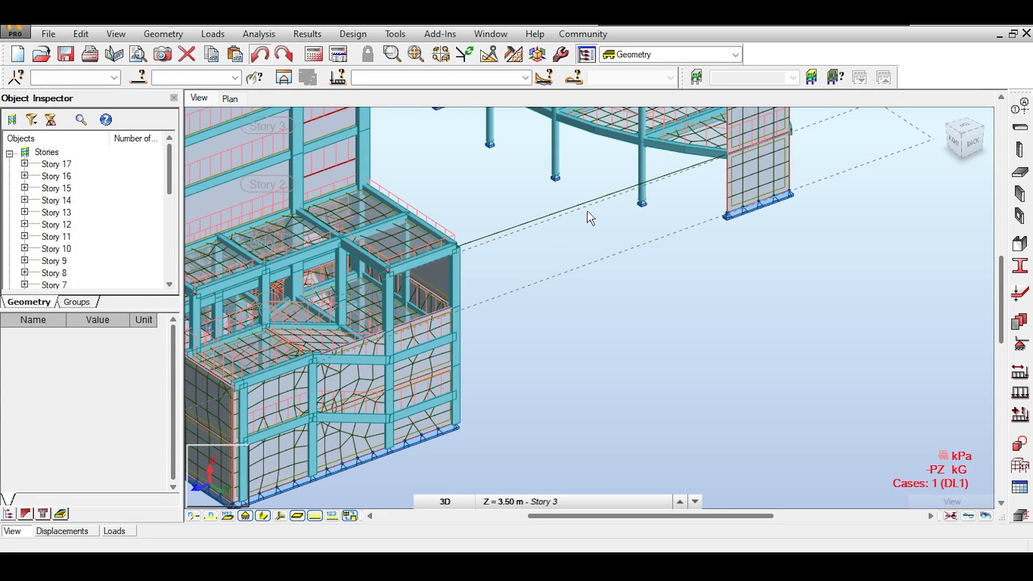
middle_drag(588, 219, 614, 212)
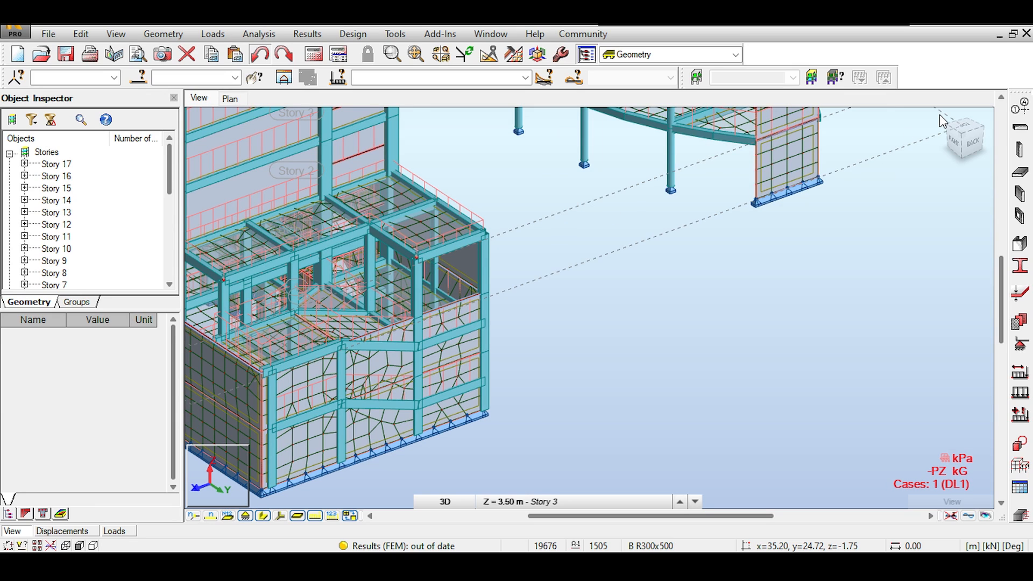
Zoom all, then orbit to a near-front view of both buildings, the linking beams and column supports
click(950, 126)
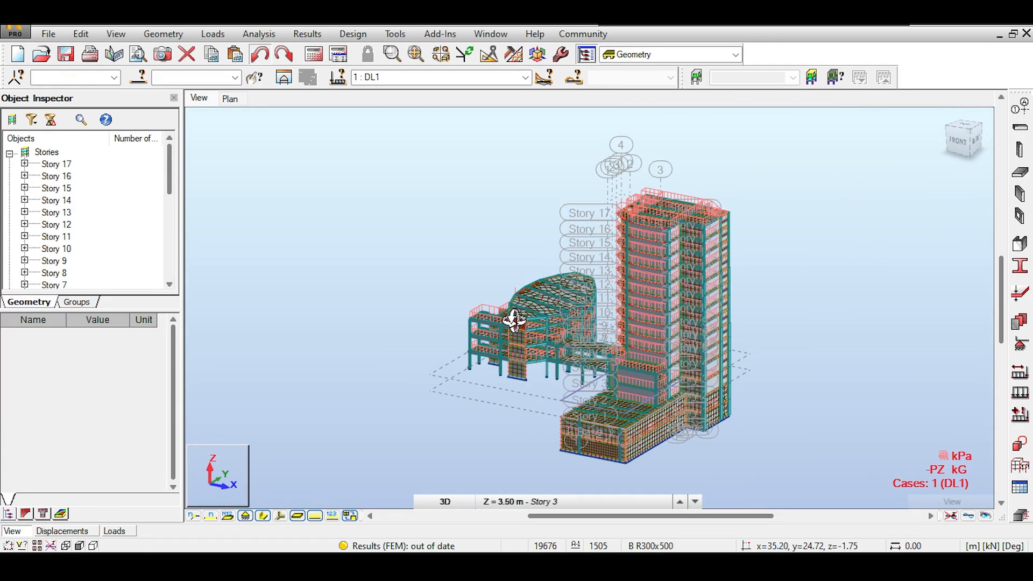
middle_drag(514, 321, 382, 277)
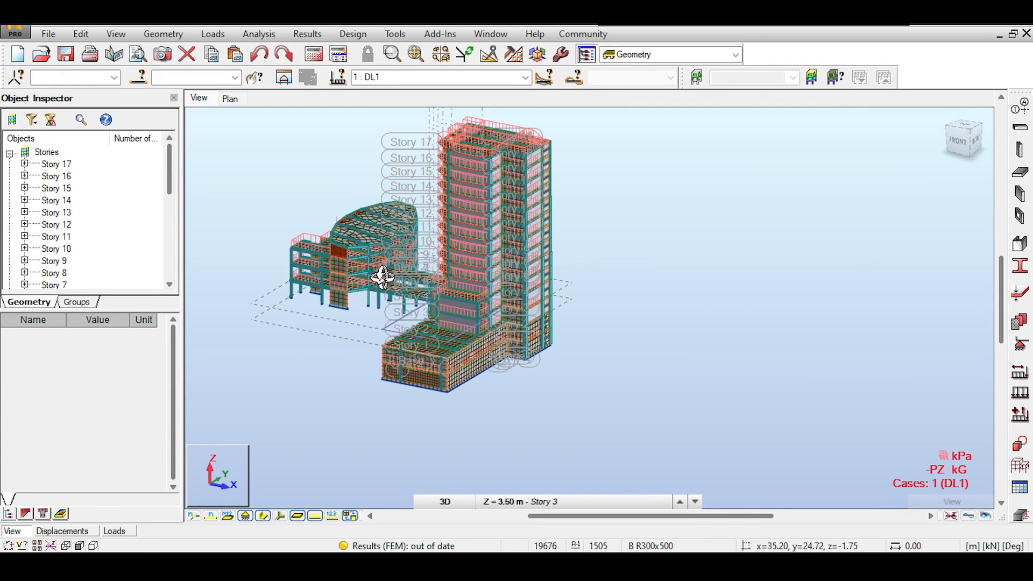
scroll(382, 277, up, 3)
shift+middle_drag(403, 323, 352, 345)
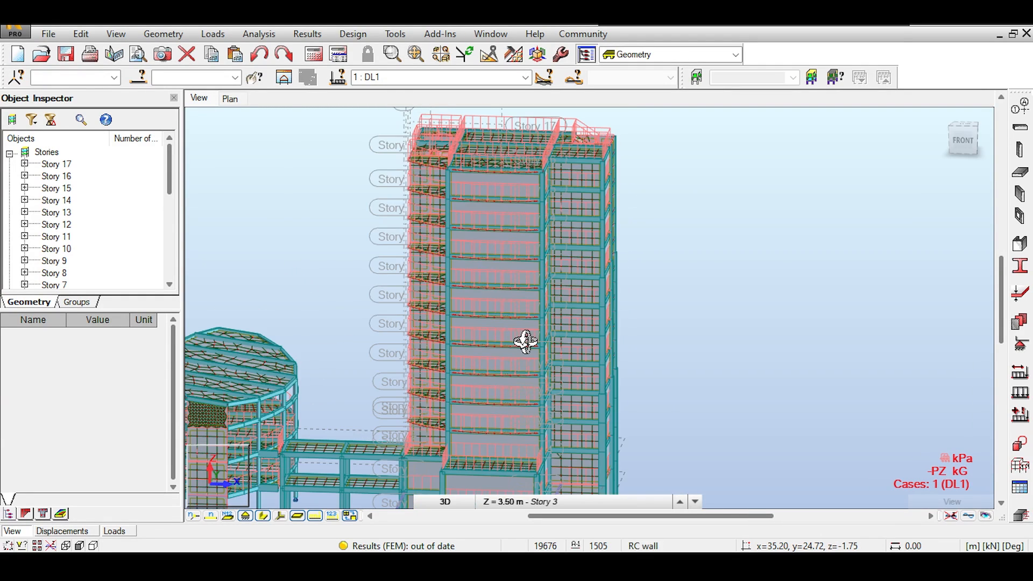
scroll(398, 405, down, 1)
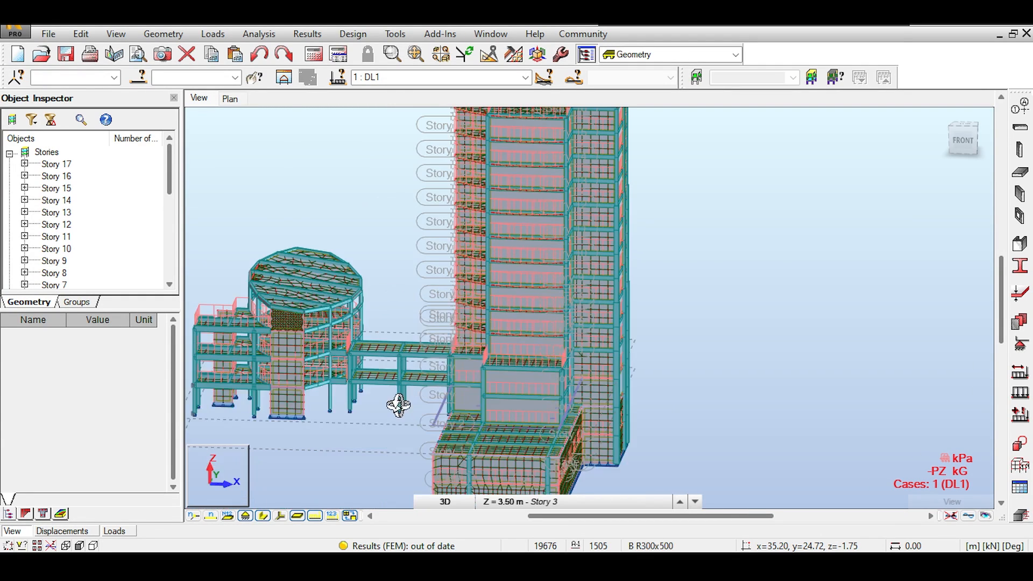
scroll(397, 411, up, 3)
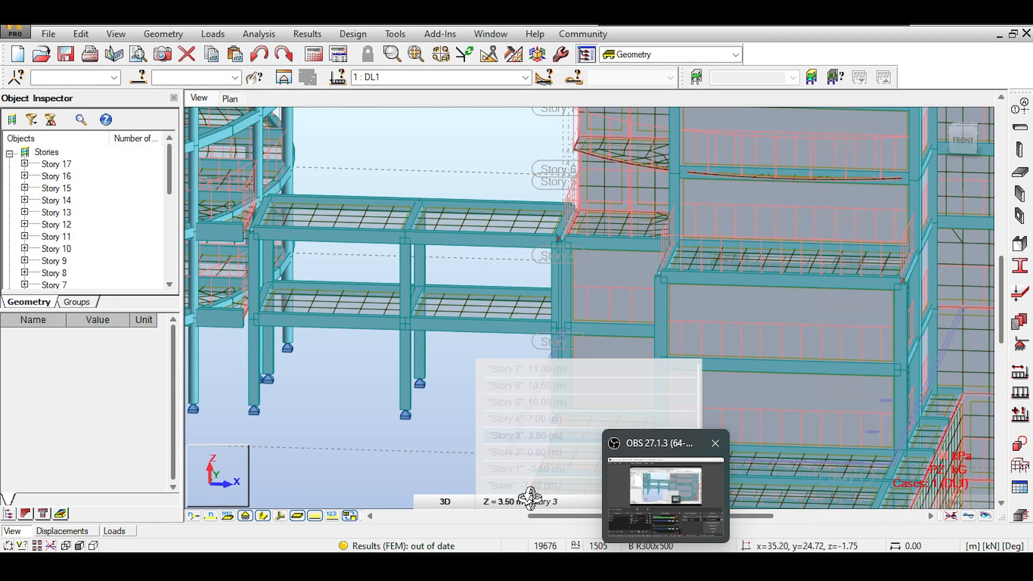
mouse_move(380, 352)
middle_down()
mouse_move(369, 362)
mouse_move(443, 334)
mouse_move(392, 276)
mouse_move(380, 297)
middle_up()
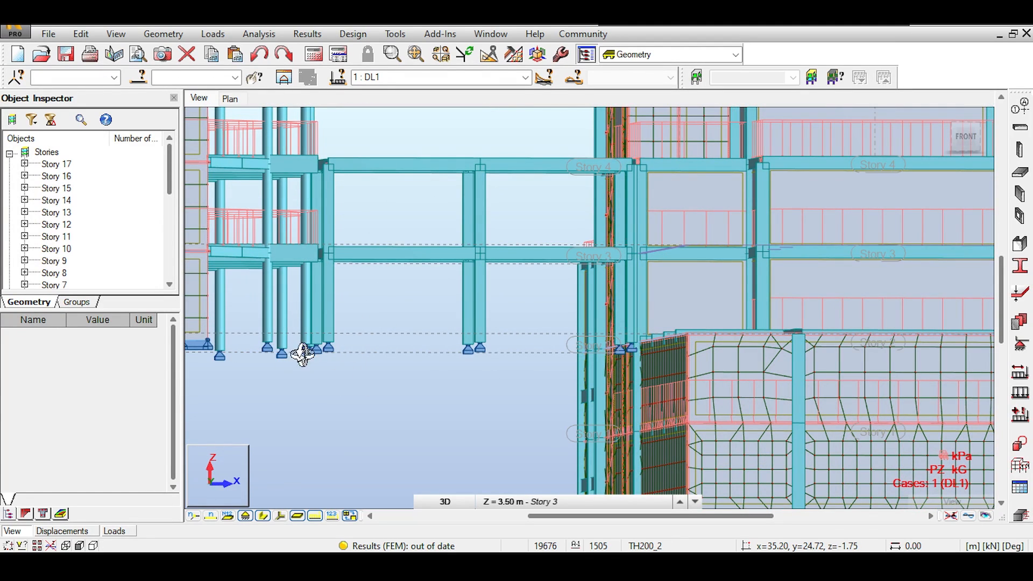
scroll(334, 349, up, 1)
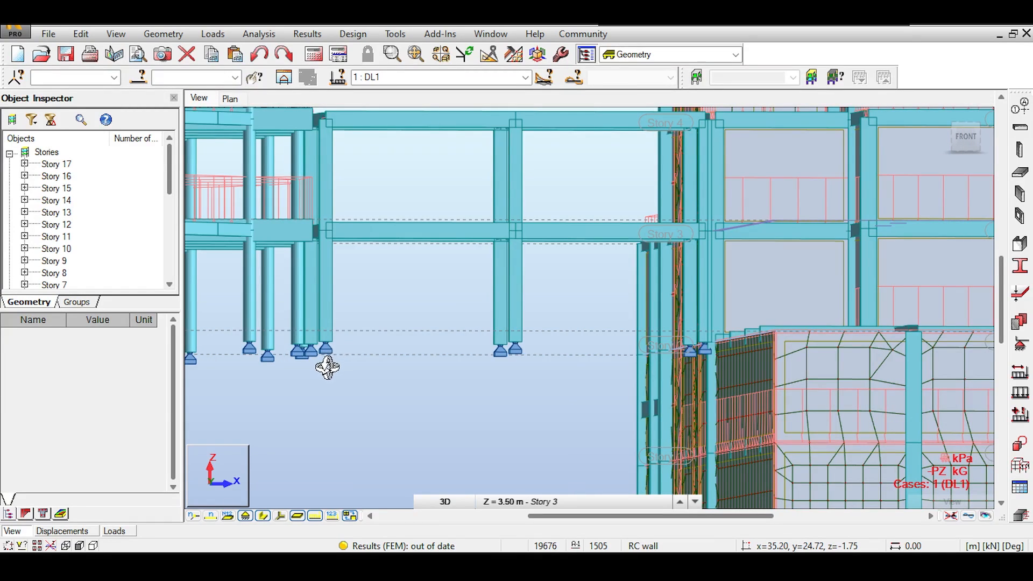
shift+middle_drag(357, 311, 342, 321)
scroll(362, 323, down, 2)
scroll(362, 322, down, 1)
mouse_move(418, 236)
middle_down()
mouse_move(386, 321)
mouse_move(380, 397)
middle_up()
scroll(421, 282, down, 1)
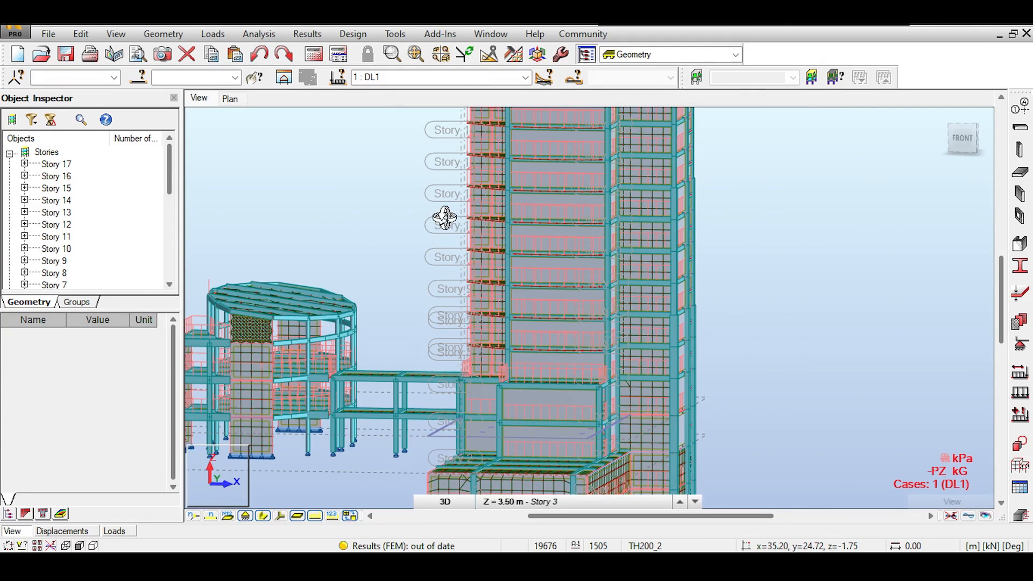
Pan the view up to frame the tower's top stories through Story 17
mouse_move(445, 217)
middle_down()
mouse_move(434, 276)
mouse_move(444, 302)
middle_up()
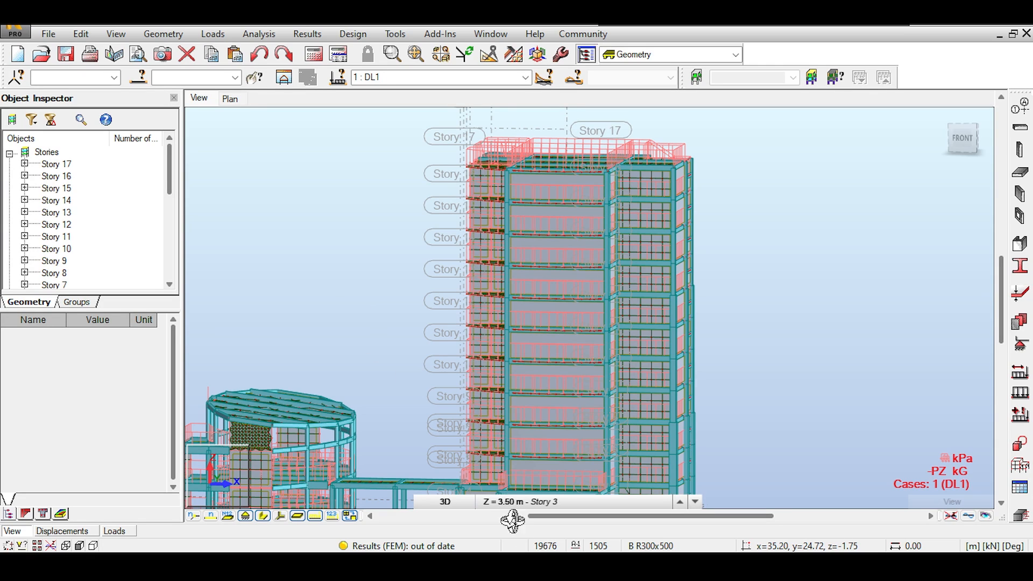
click(445, 502)
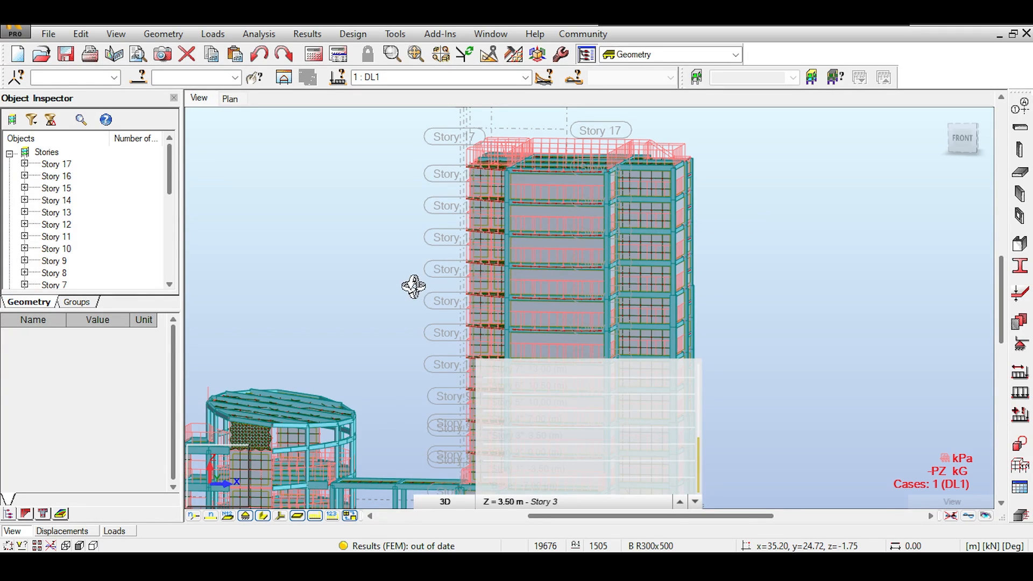
drag(397, 272, 399, 246)
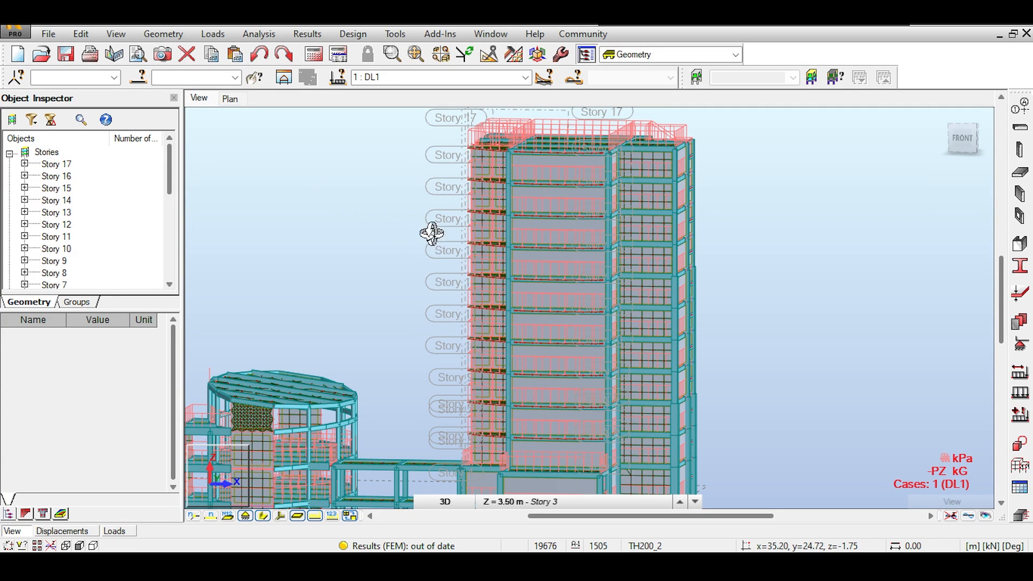
Pan and zoom in on the tower's mid-height stories, Story 7 to Story 11
middle_drag(459, 232, 403, 216)
scroll(421, 240, down, 1)
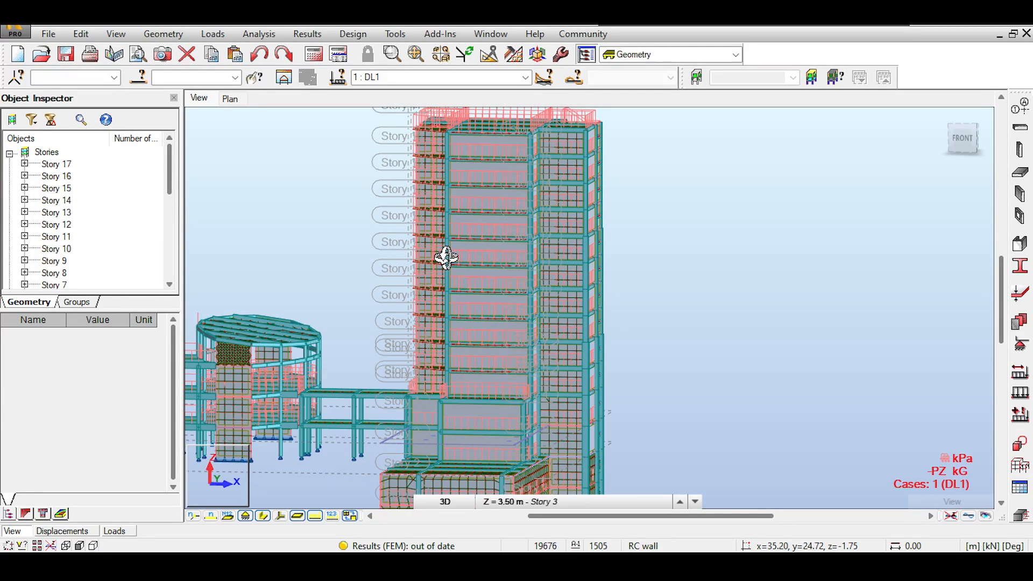
middle_drag(461, 265, 447, 270)
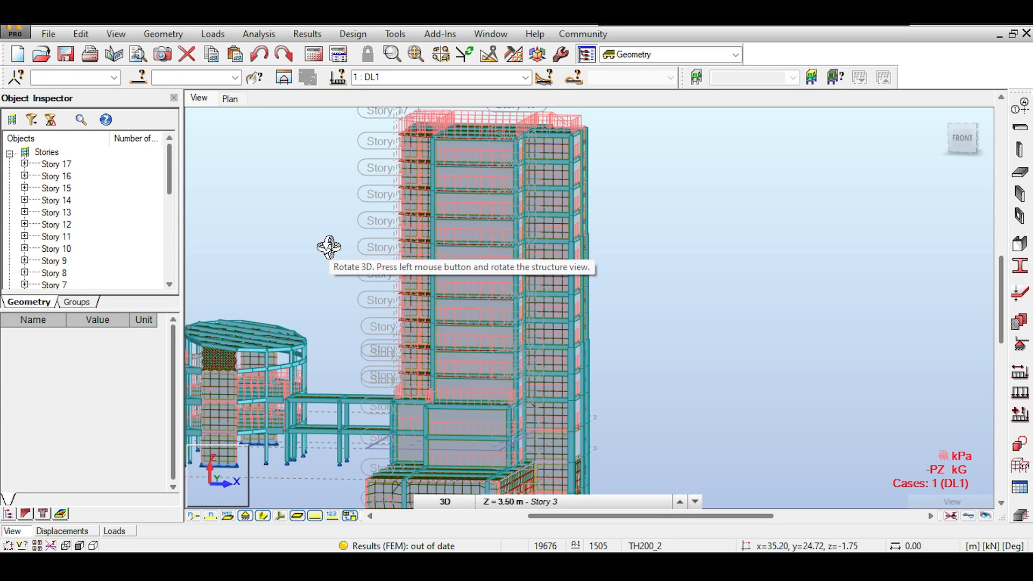
middle_drag(400, 265, 409, 260)
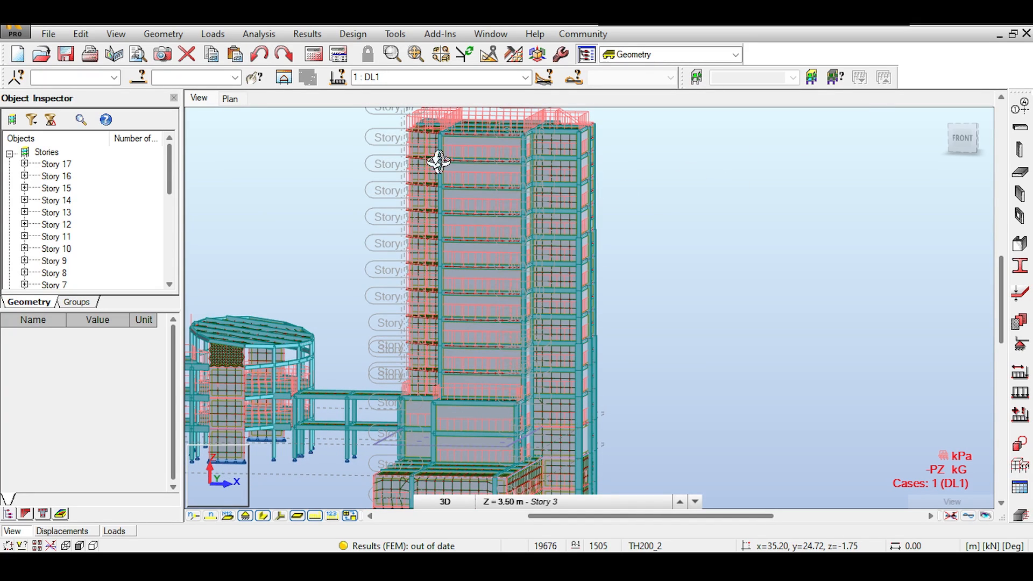
scroll(387, 161, up, 5)
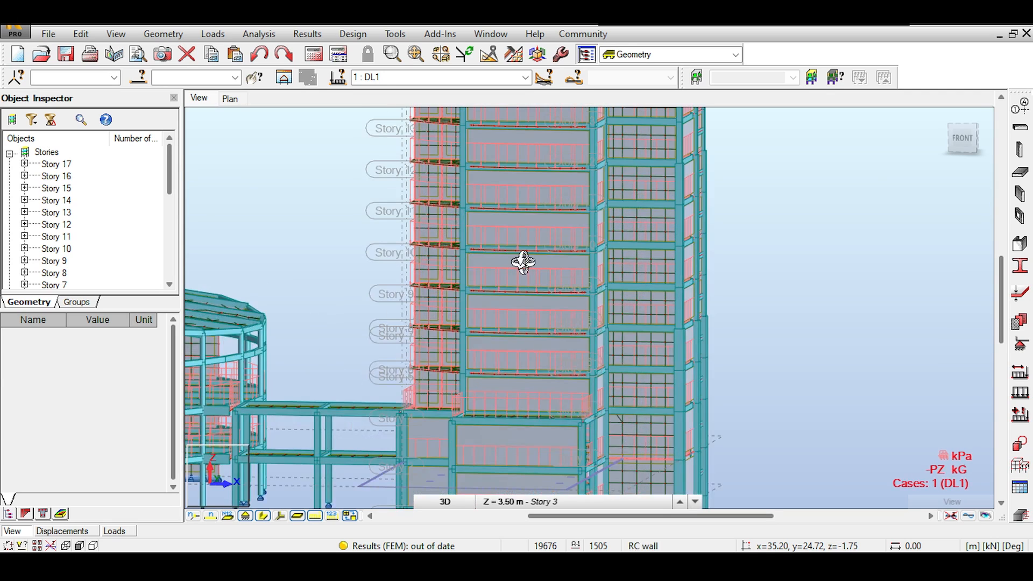
scroll(523, 262, up, 2)
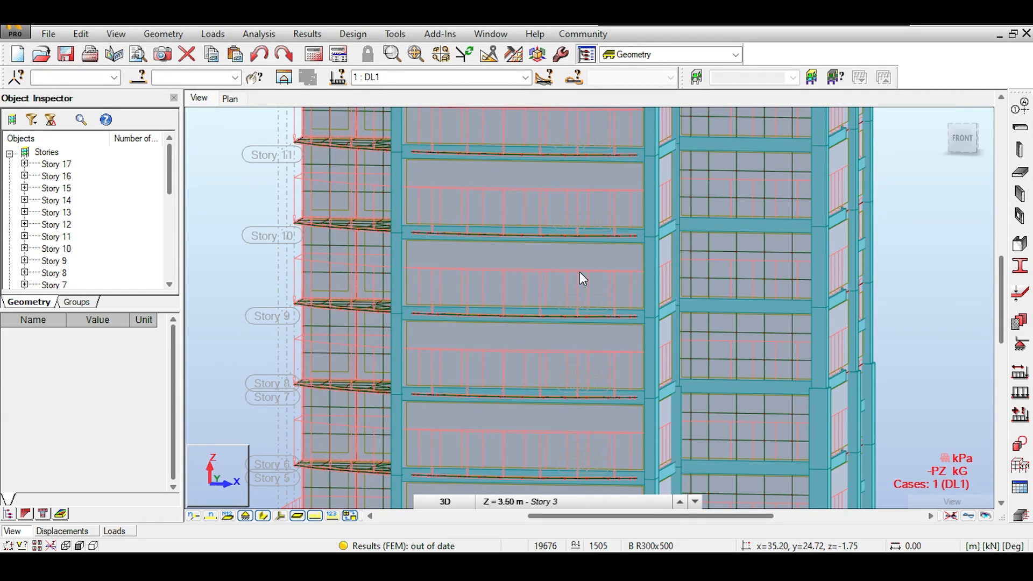
Select beam 478 to view its properties as a 9.50 m RC beam
right_click(582, 295)
click(580, 302)
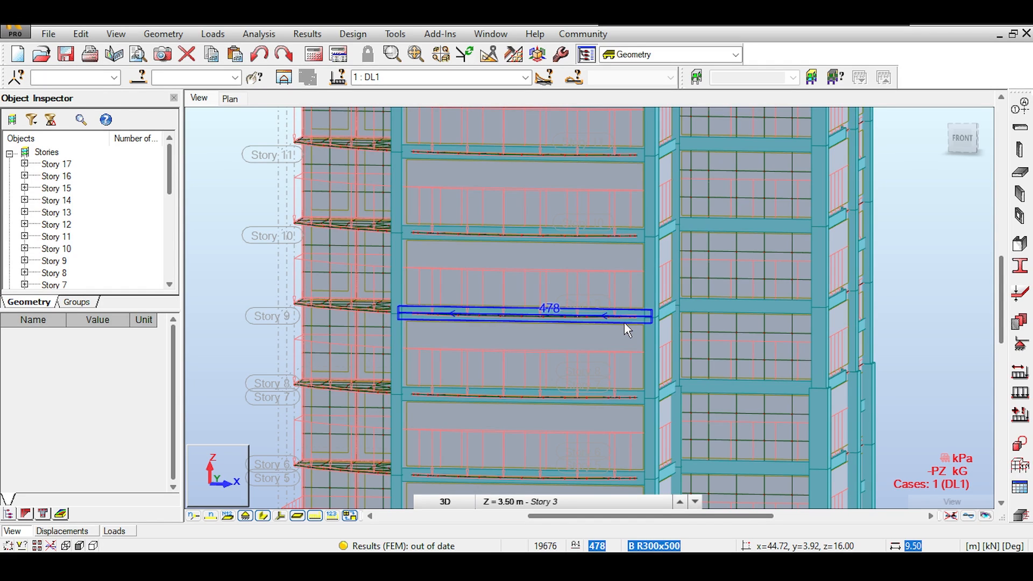
click(592, 318)
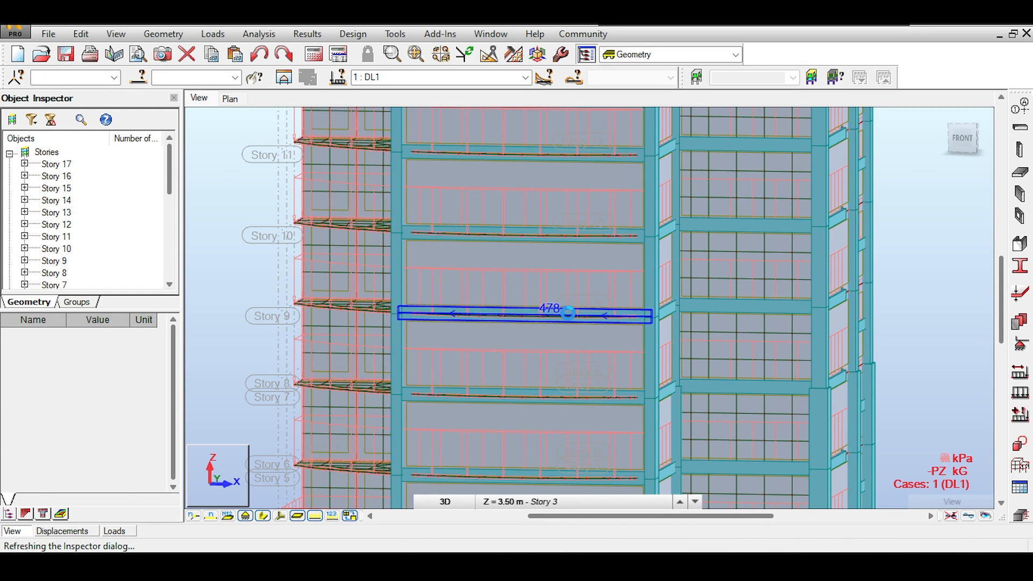
Select floor panel 883 to view its 16.50 m² Th250 shell properties
middle_drag(573, 264, 475, 262)
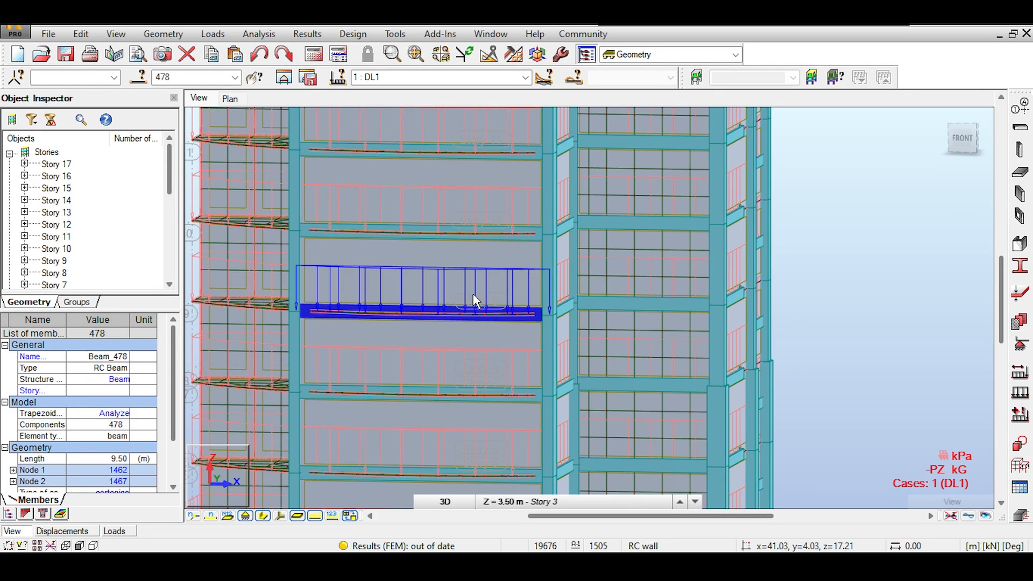
scroll(475, 301, down, 1)
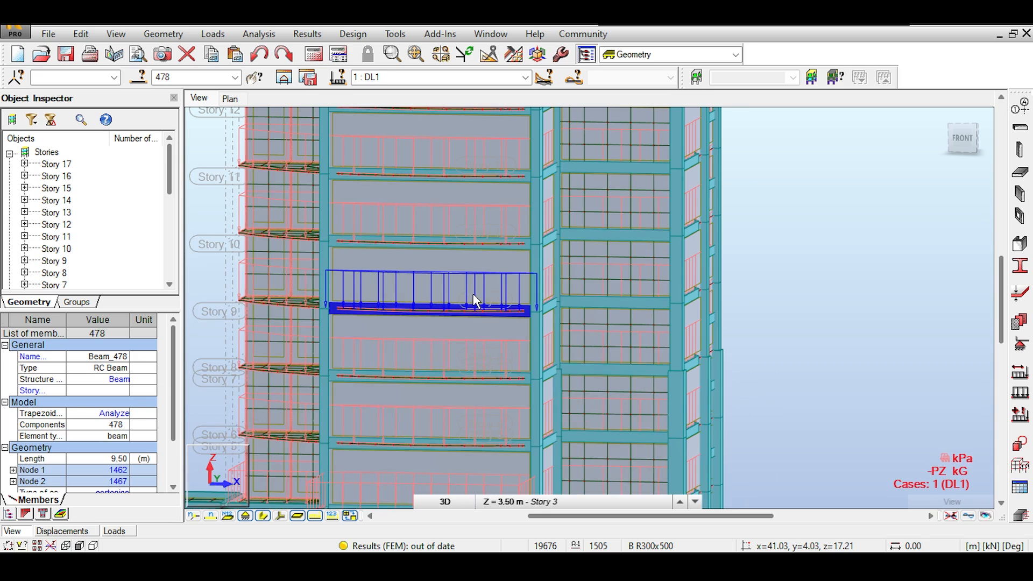
click(622, 254)
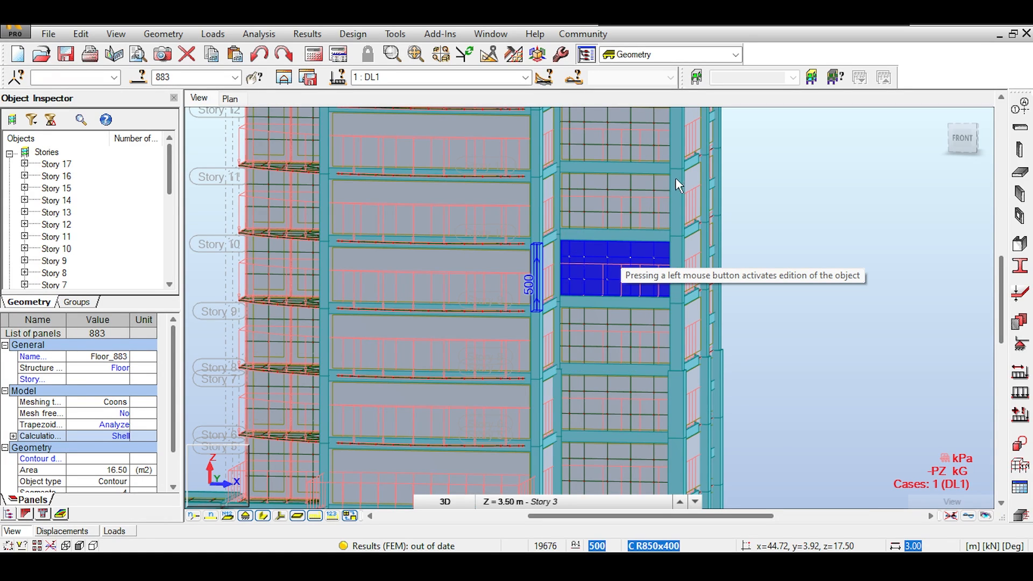
Pan and zoom to the column footings under the low-rise connecting frame
middle_drag(698, 189, 866, 143)
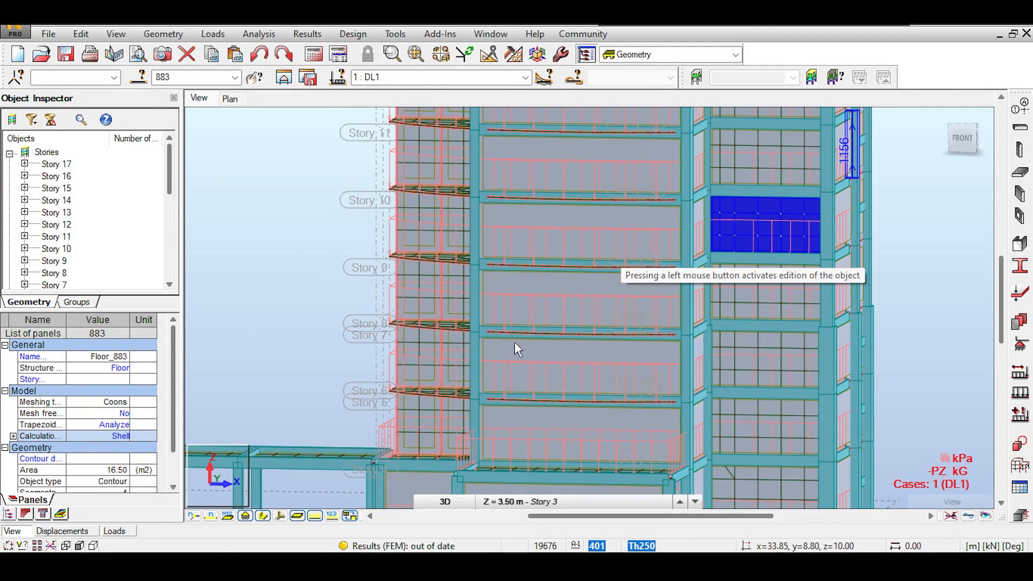
mouse_move(514, 341)
middle_down()
mouse_move(607, 235)
mouse_move(620, 148)
middle_up()
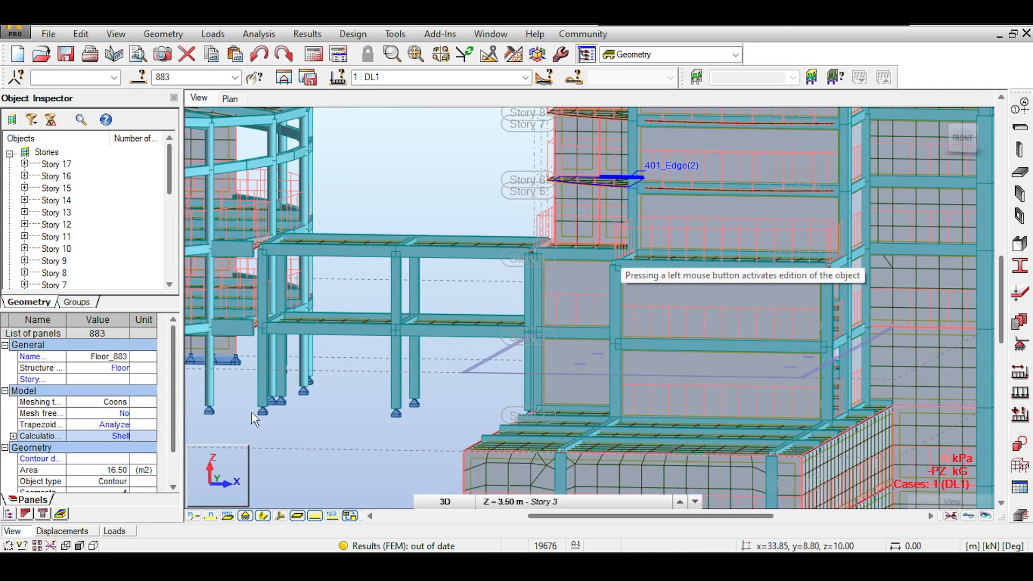
scroll(253, 419, up, 2)
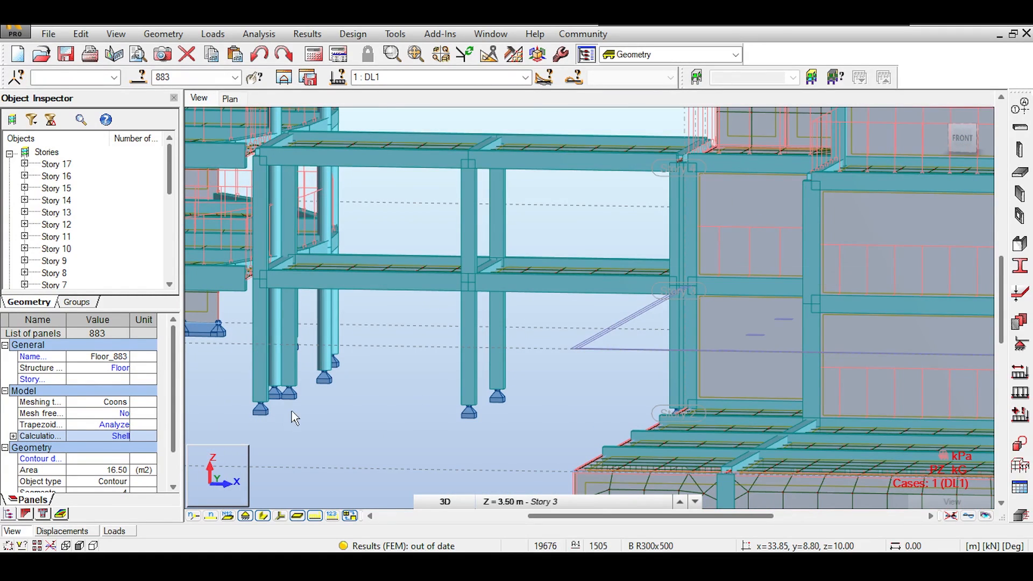
middle_drag(305, 414, 363, 354)
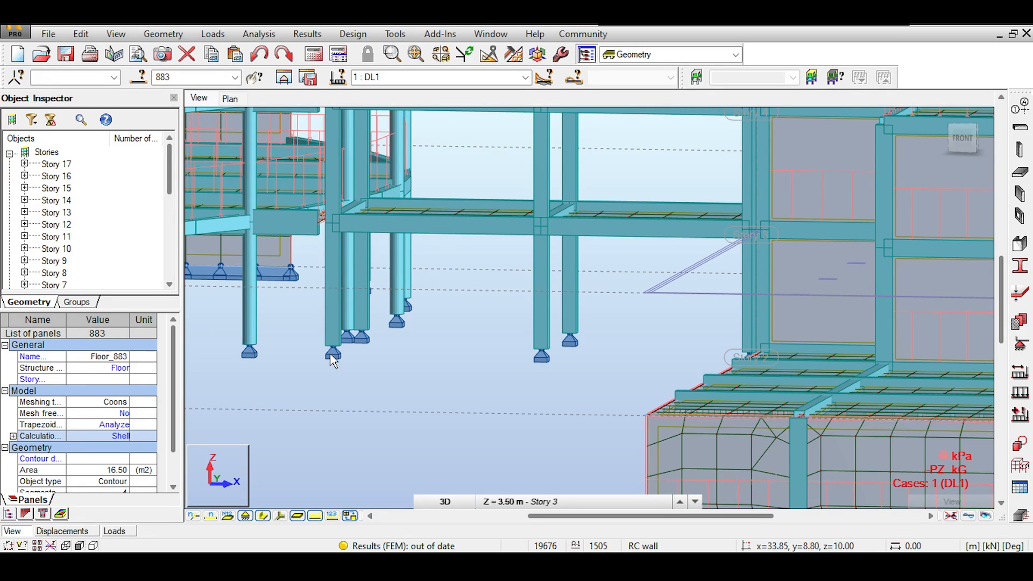
scroll(330, 354, up, 3)
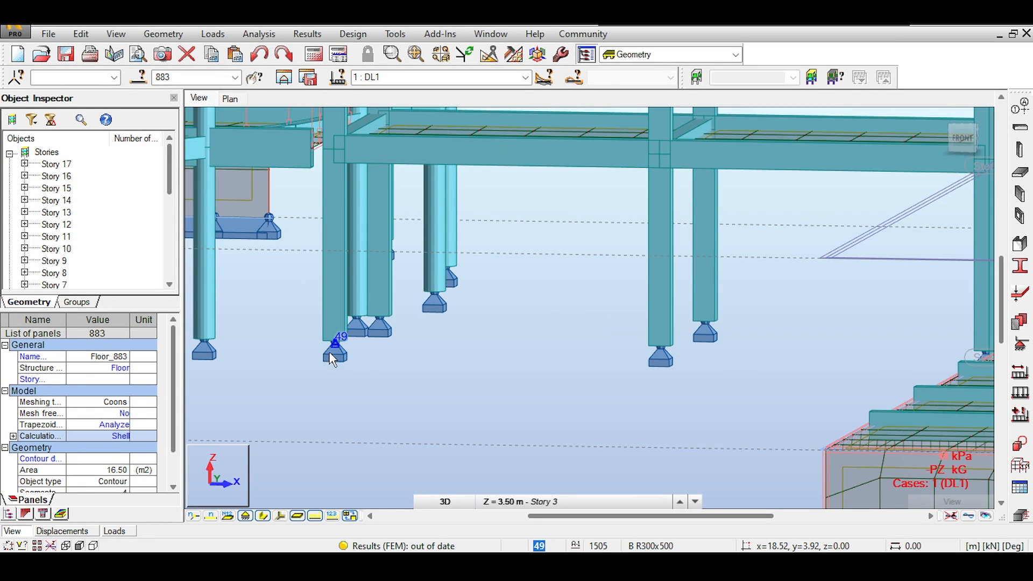
scroll(329, 352, up, 2)
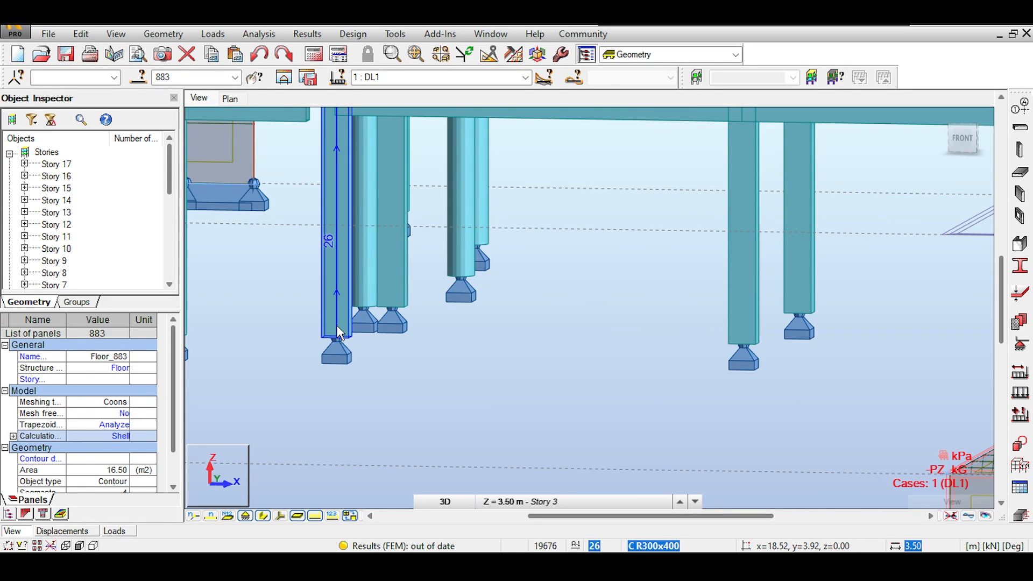
scroll(337, 325, down, 4)
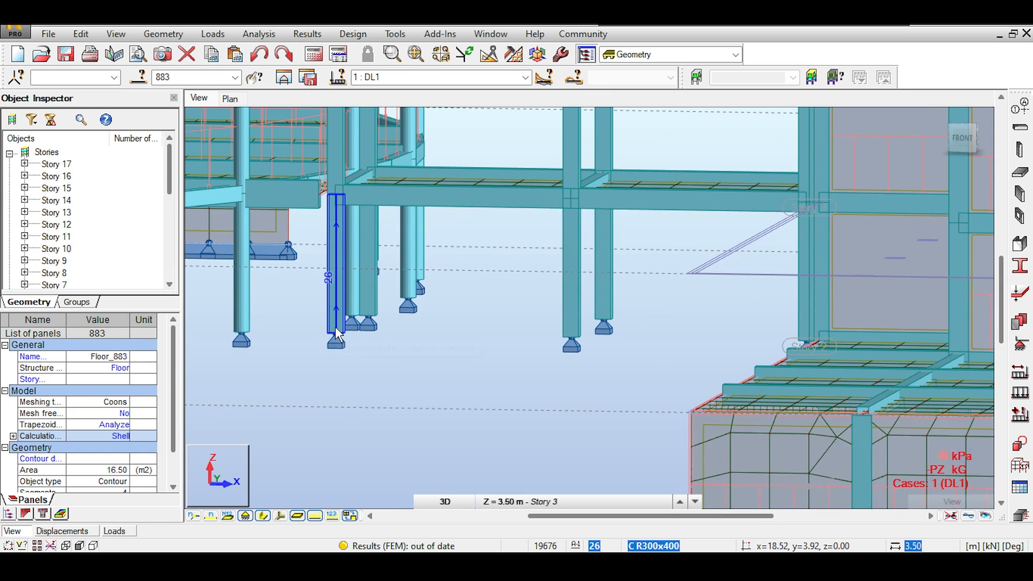
Switch to the FRONT view and examine the supports, meshed wall and tower's lower stories
click(961, 139)
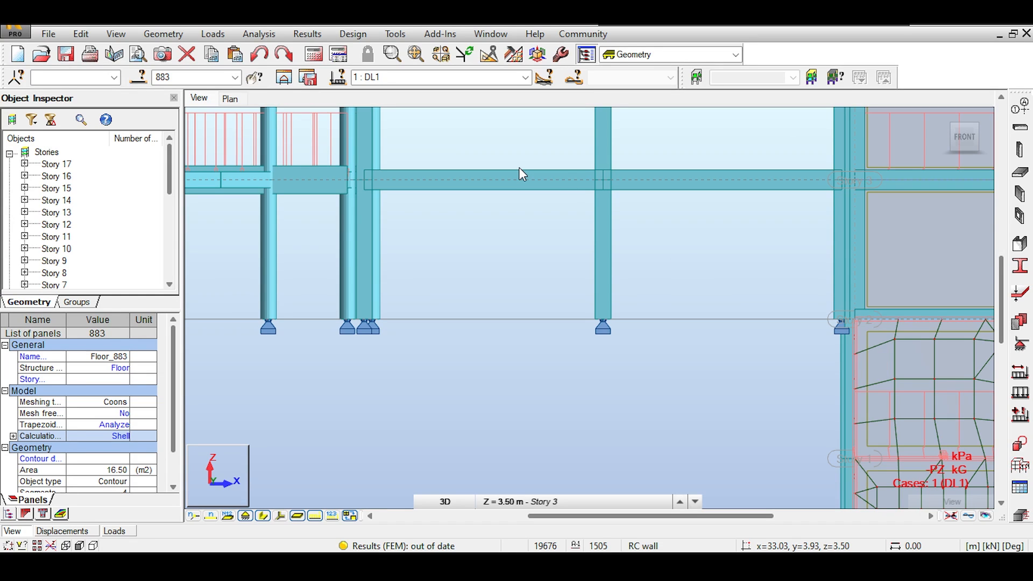
middle_drag(520, 170, 752, 221)
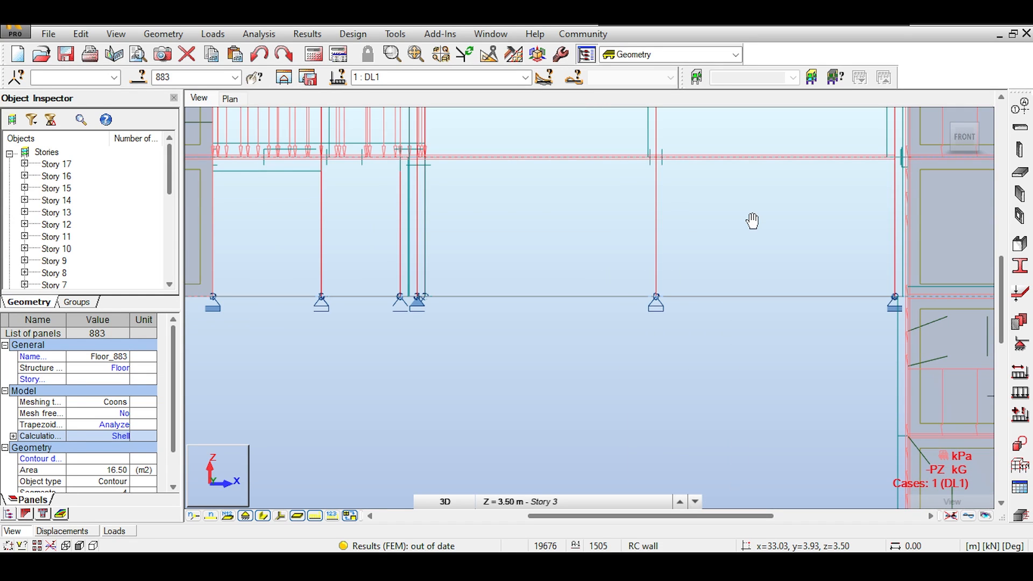
scroll(409, 299, up, 1)
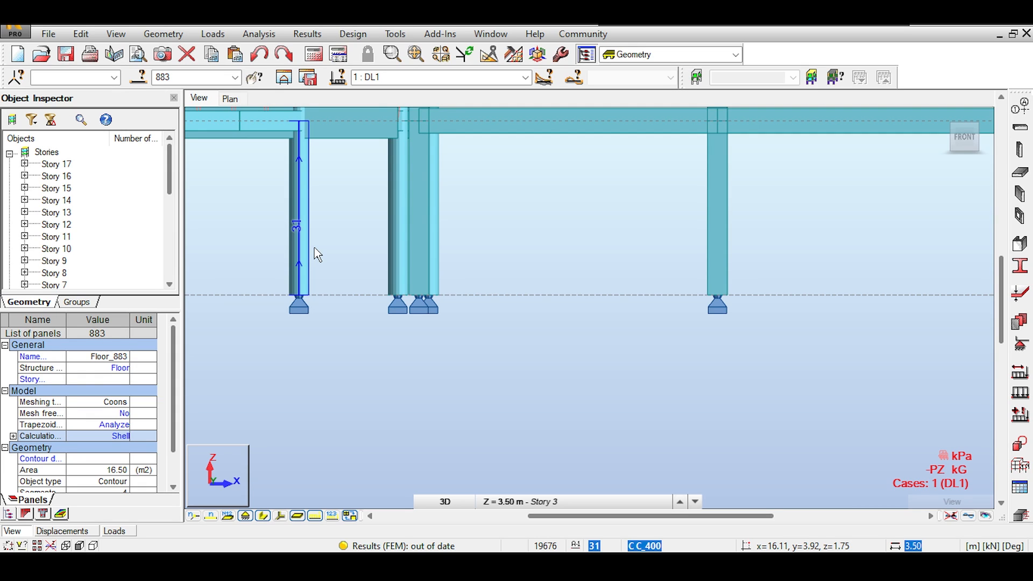
scroll(315, 251, down, 1)
middle_drag(441, 271, 489, 280)
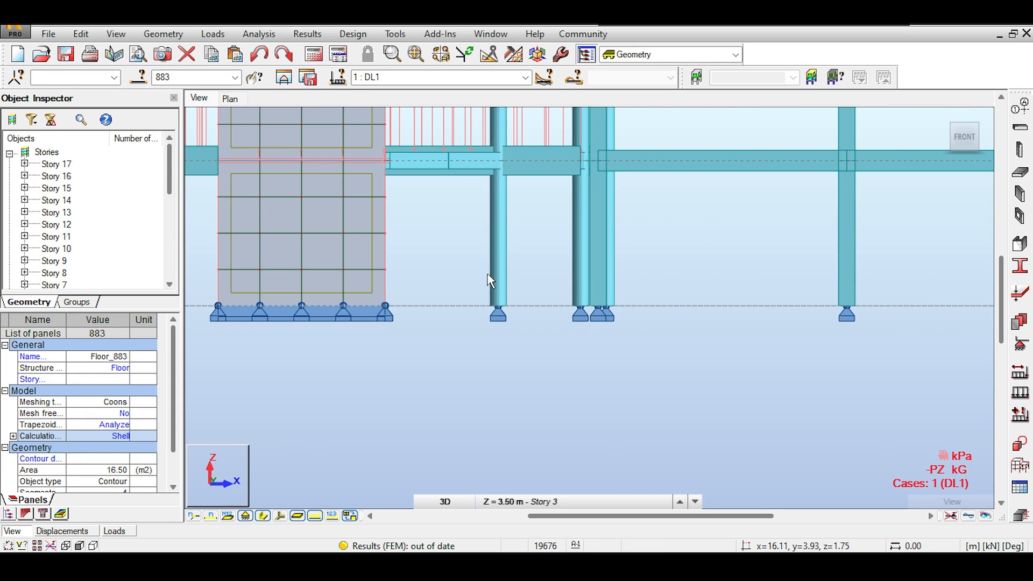
scroll(490, 280, down, 1)
middle_drag(652, 218, 334, 252)
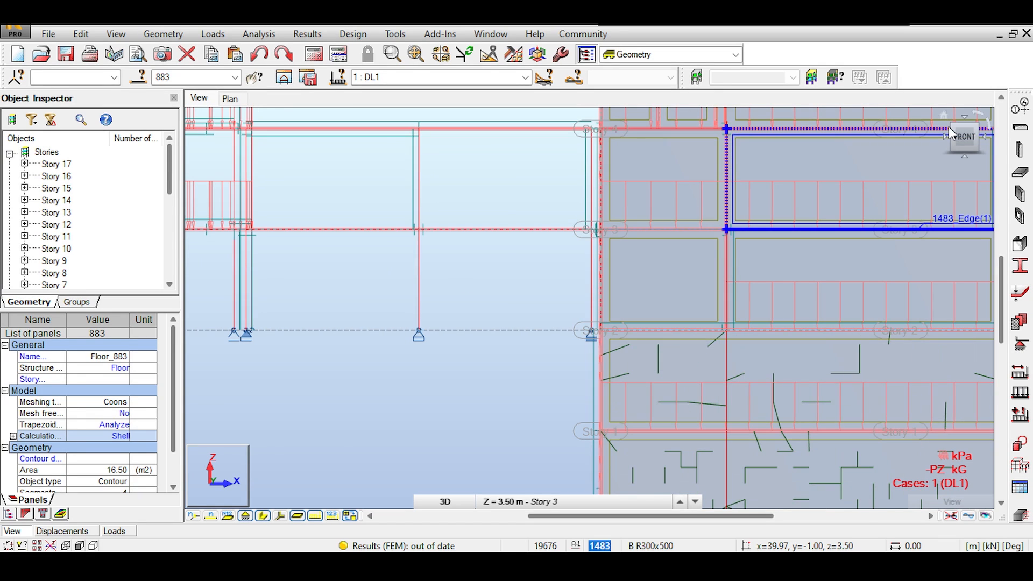
Show the full tower and low-rise model isometrically, then as a FRONT elevation
click(948, 127)
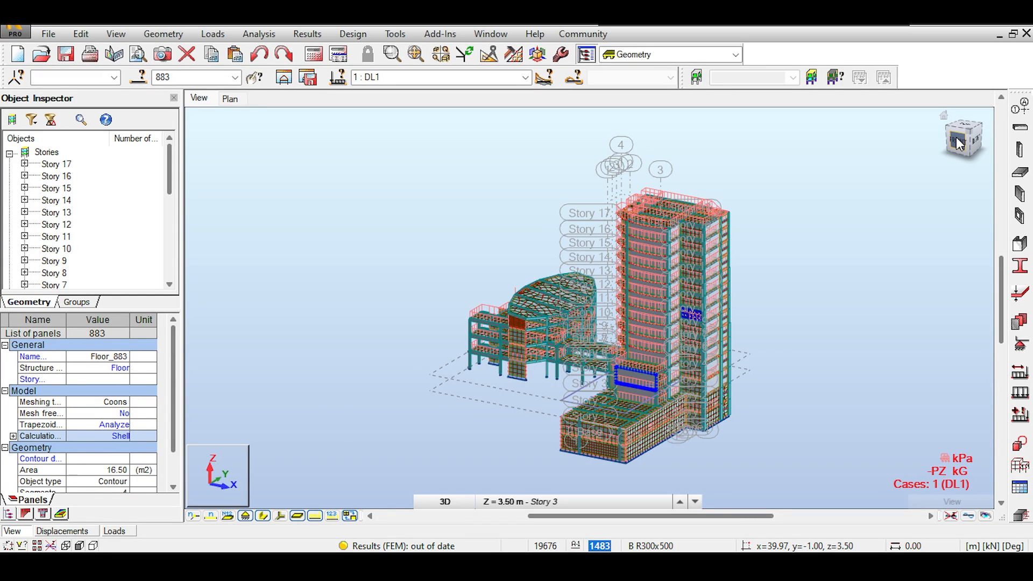
click(958, 143)
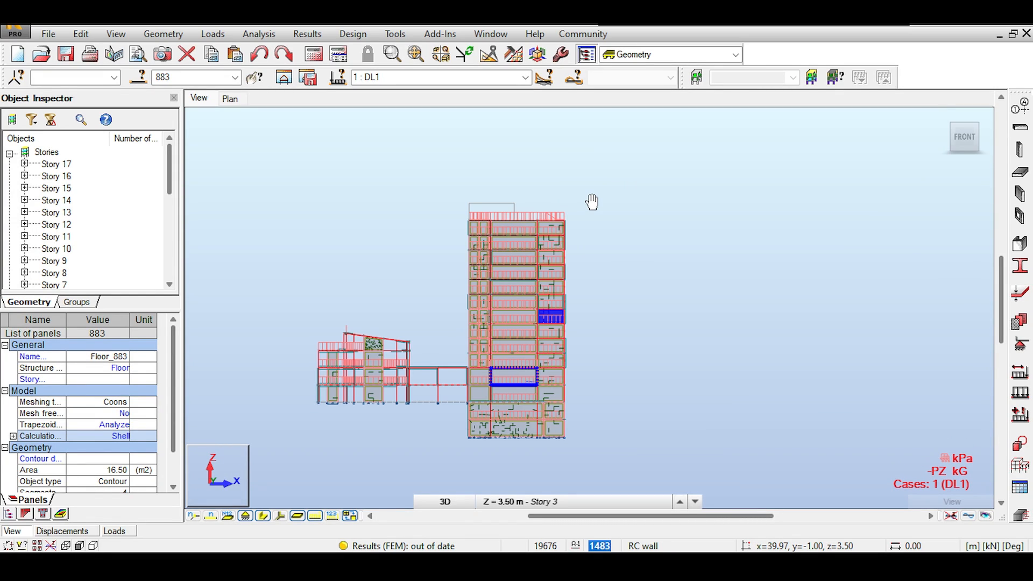